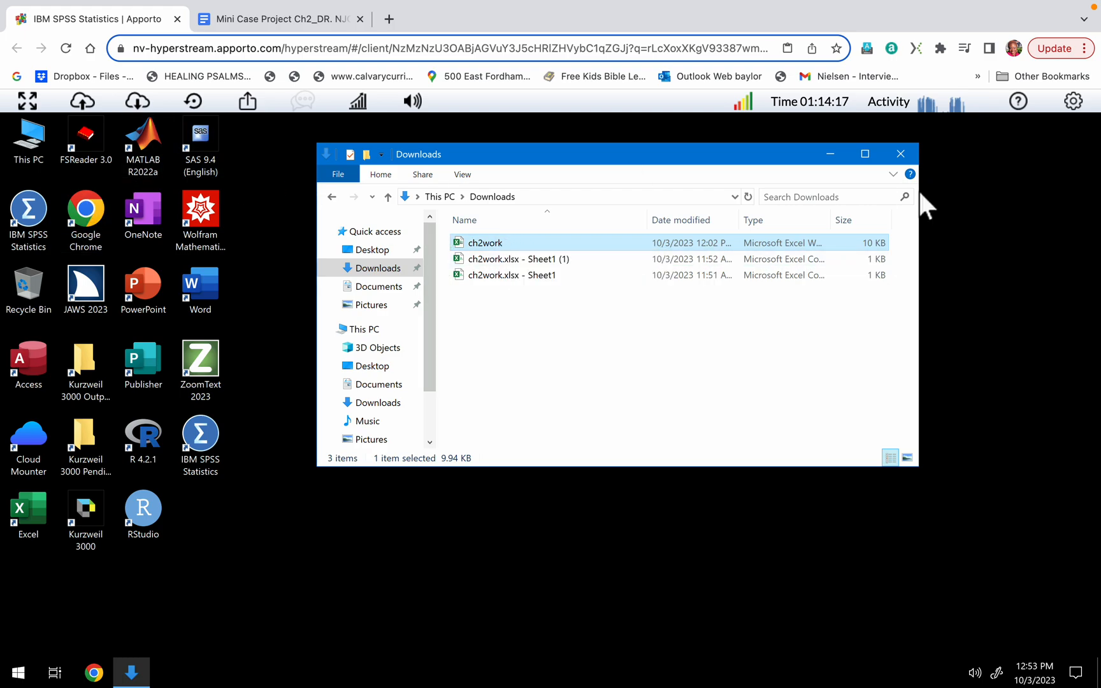
Close the Downloads folder window, launch IBM SPSS Statistics from the desktop and dismiss its welcome dialog.
click(900, 154)
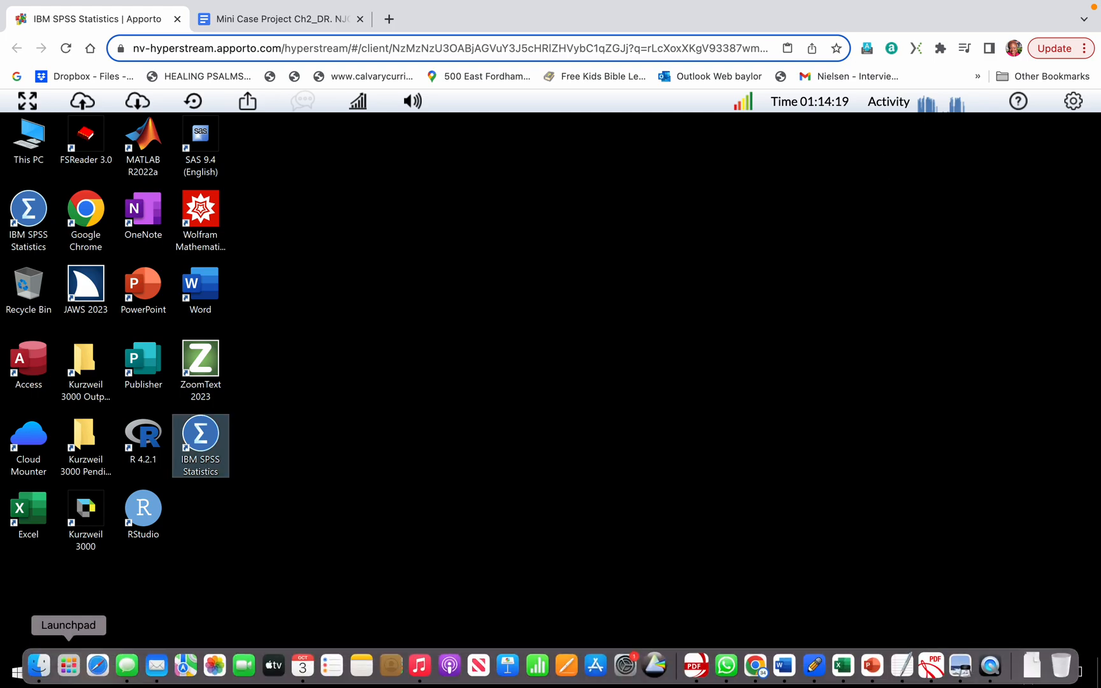
double_click(202, 424)
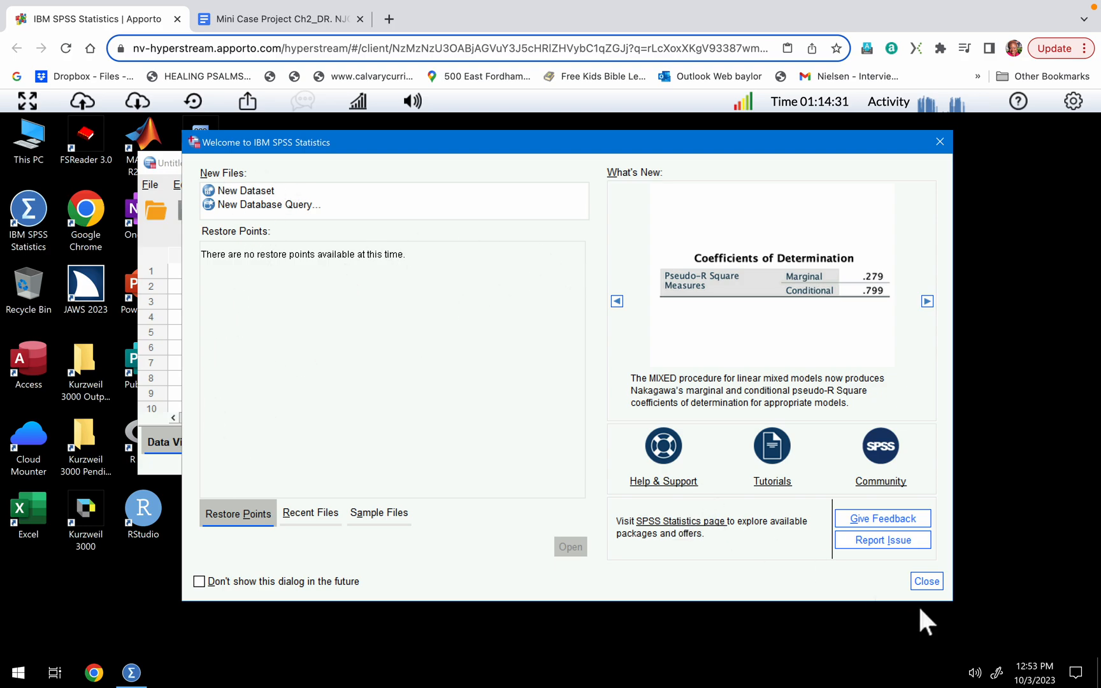
click(918, 580)
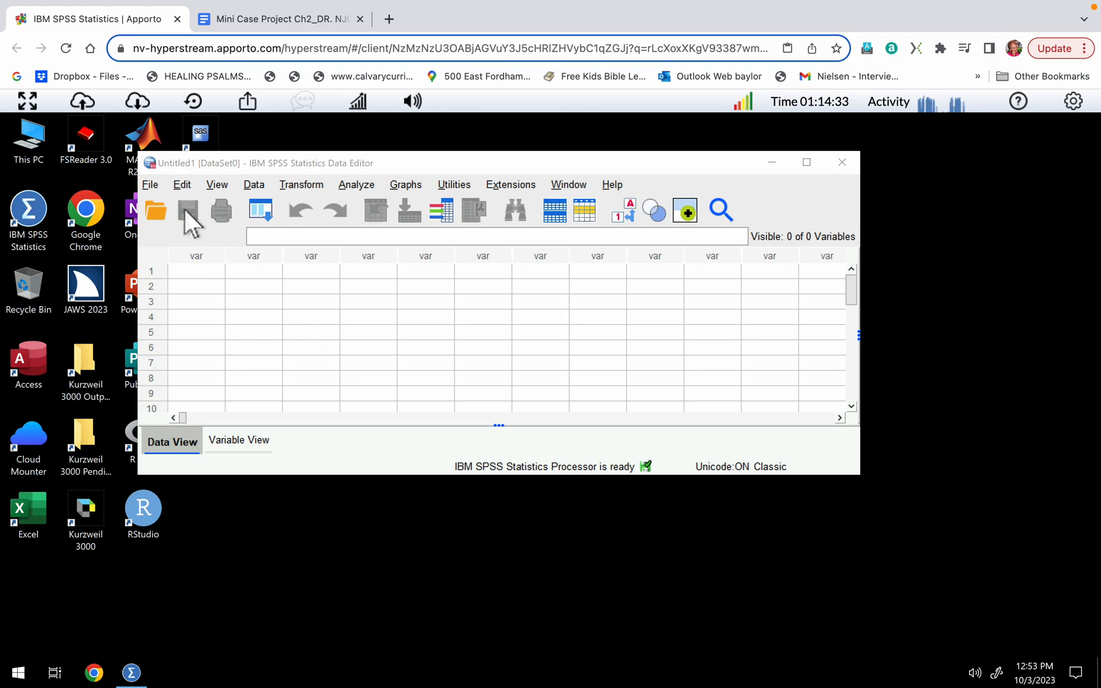
Open ch2work.xlsx from the Downloads folder as data, with the file type filter set to All Files.
click(156, 208)
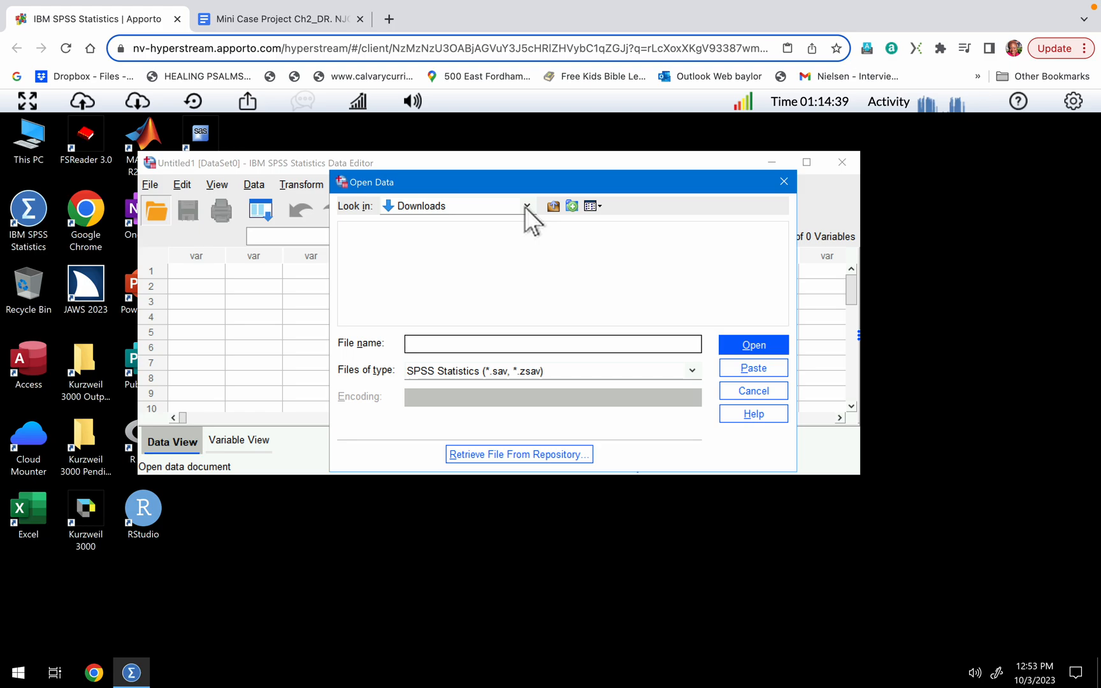
click(543, 370)
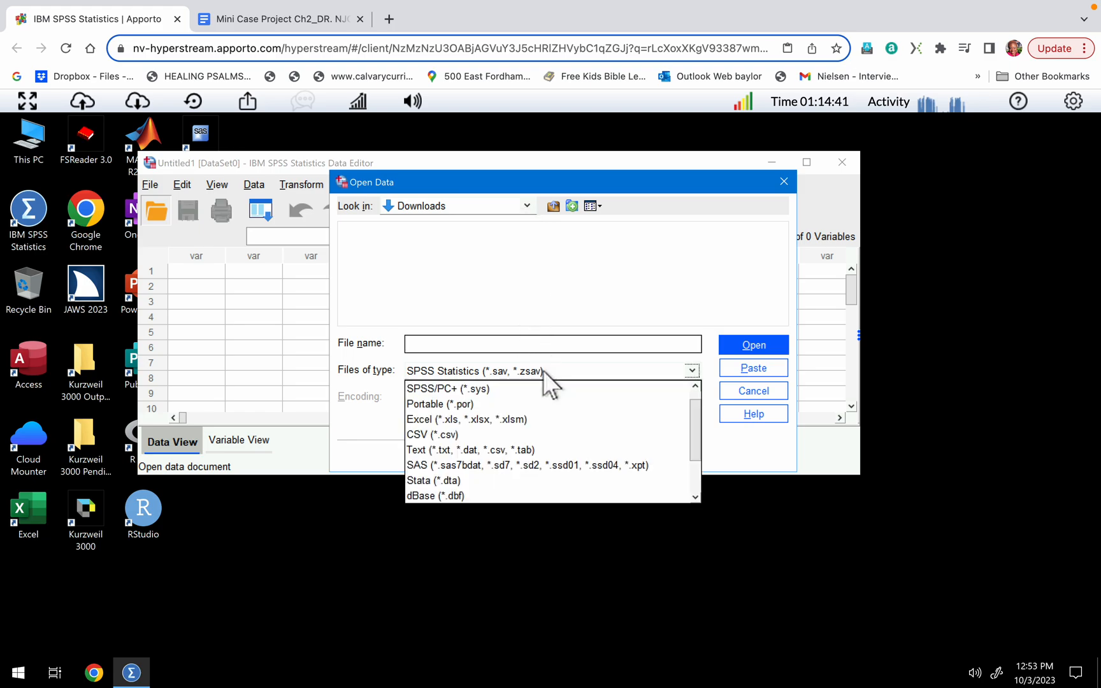
scroll(503, 425, down, 2)
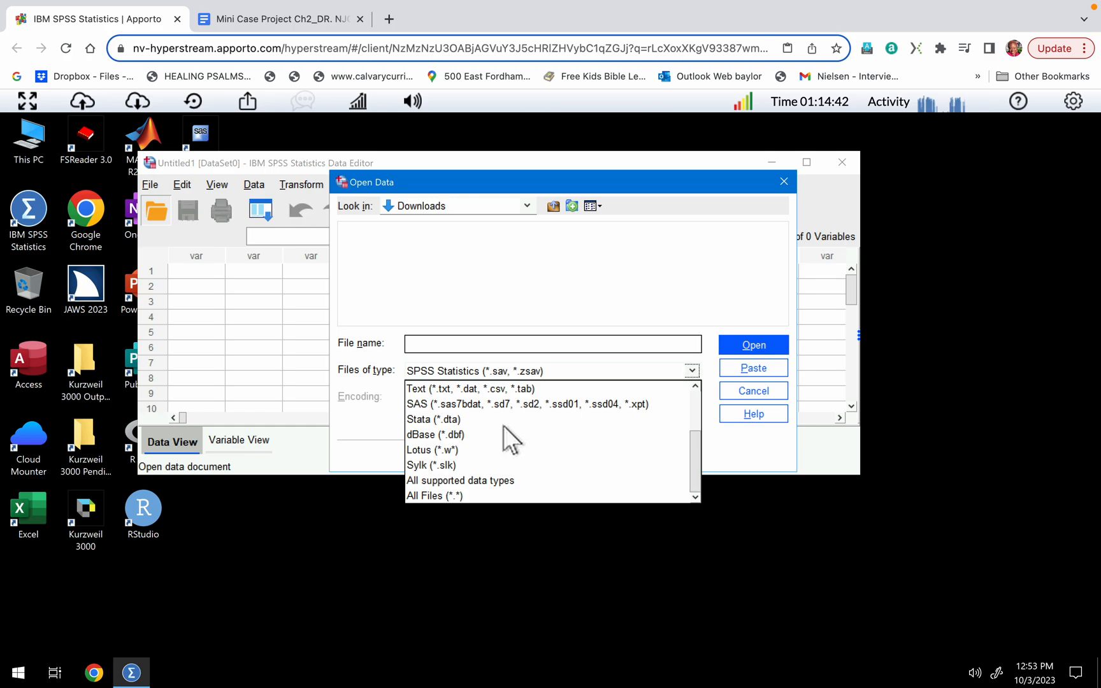
click(459, 492)
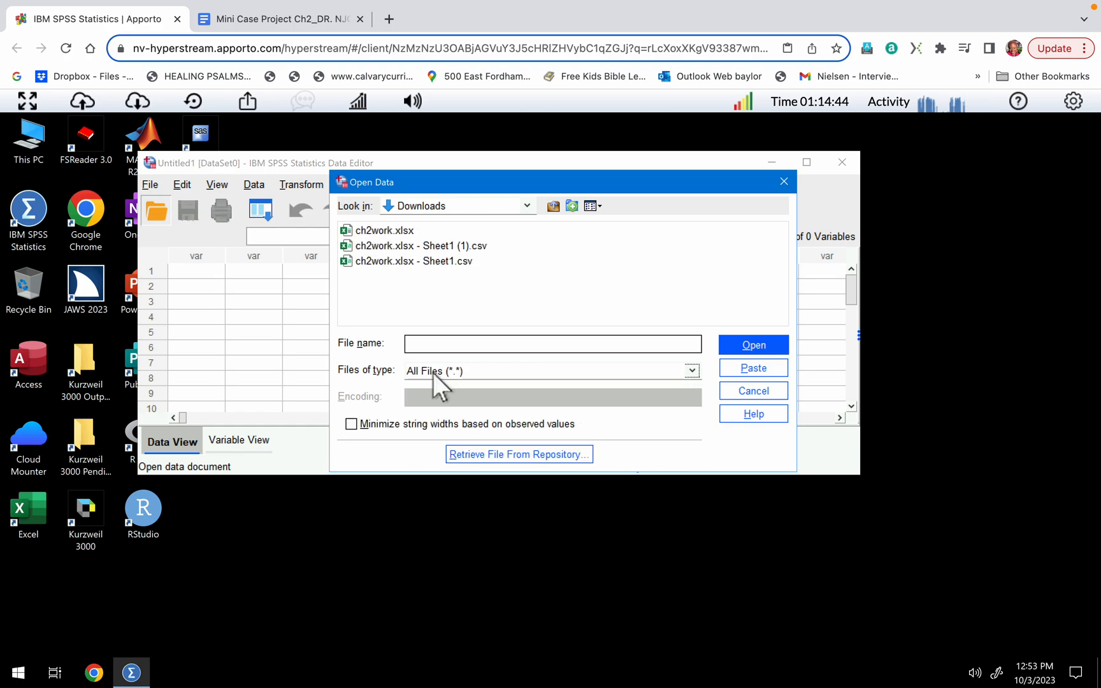
click(396, 231)
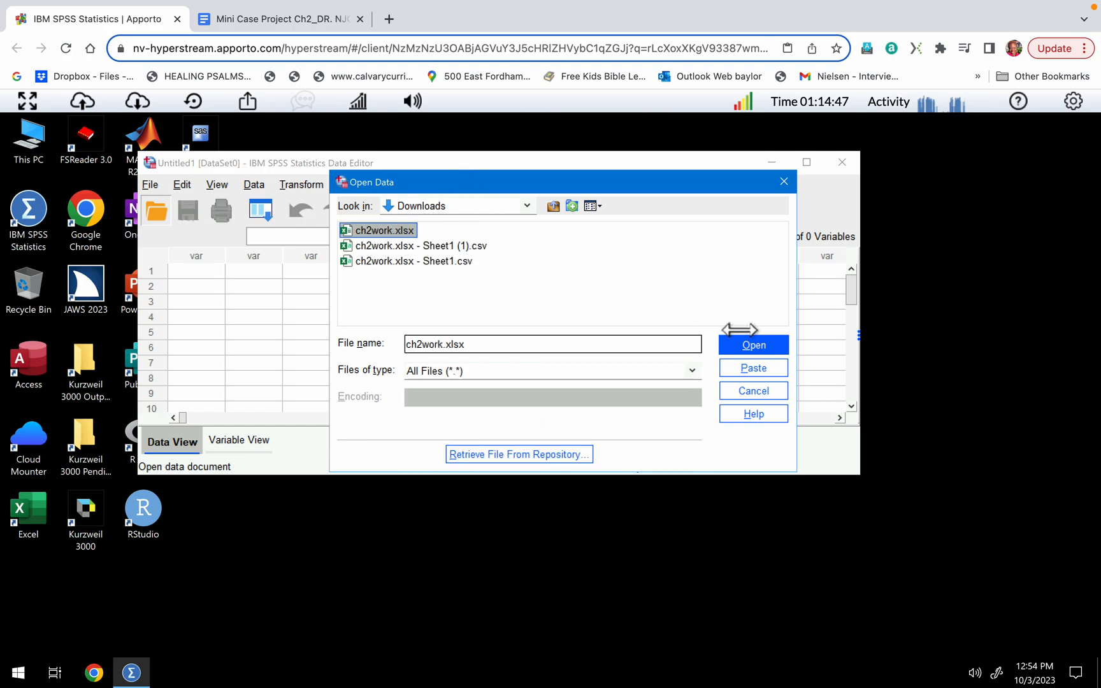
click(756, 346)
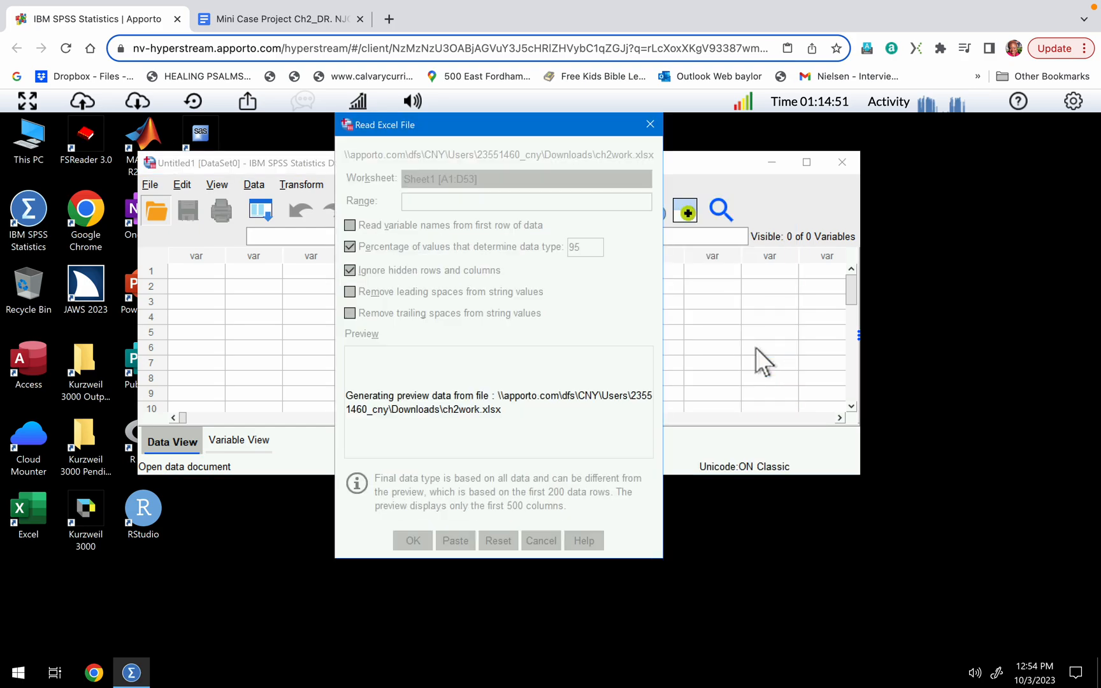
Check the preview of Sheet1 through its last rows and import it with variable names read from the first row.
scroll(471, 388, down, 10)
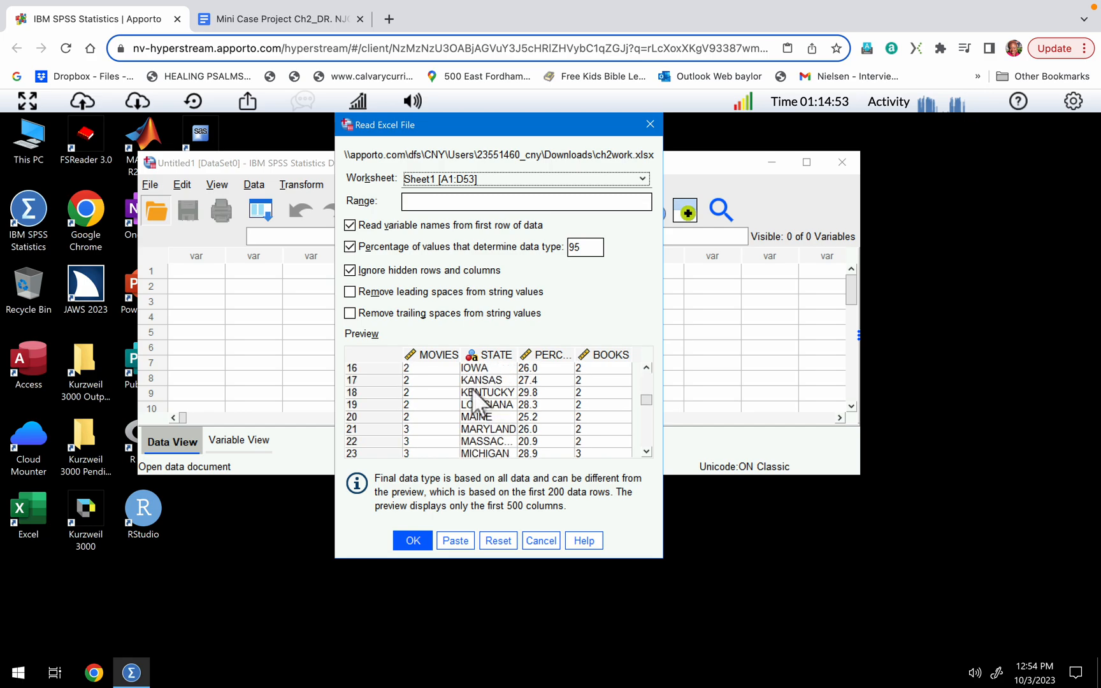
scroll(477, 402, down, 4)
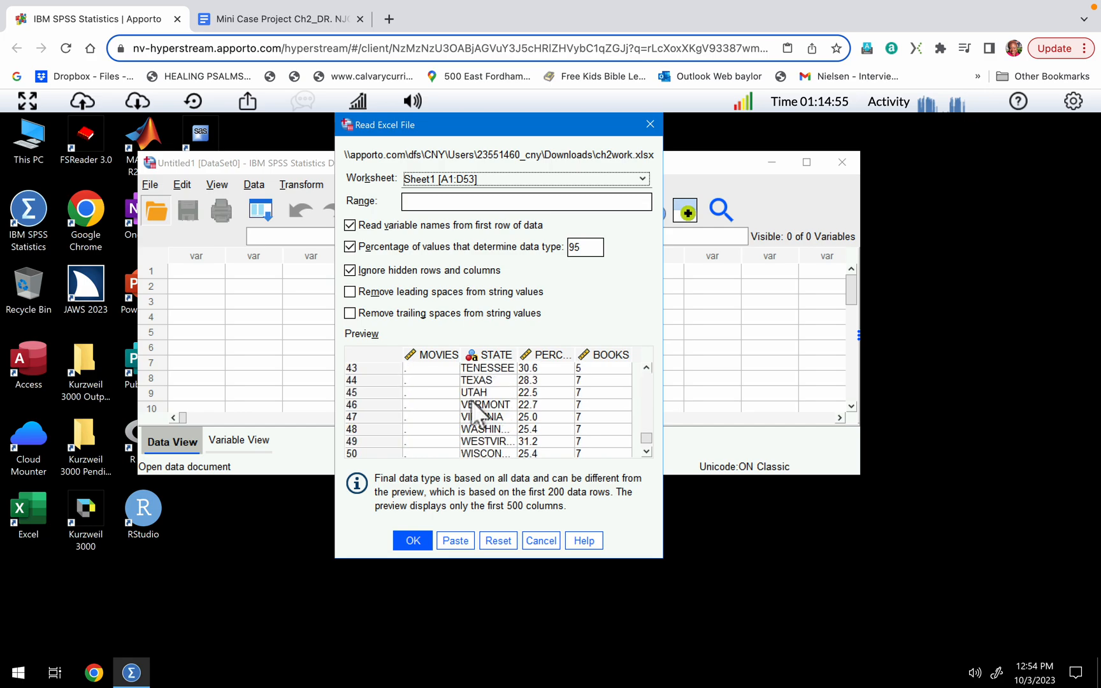
click(410, 542)
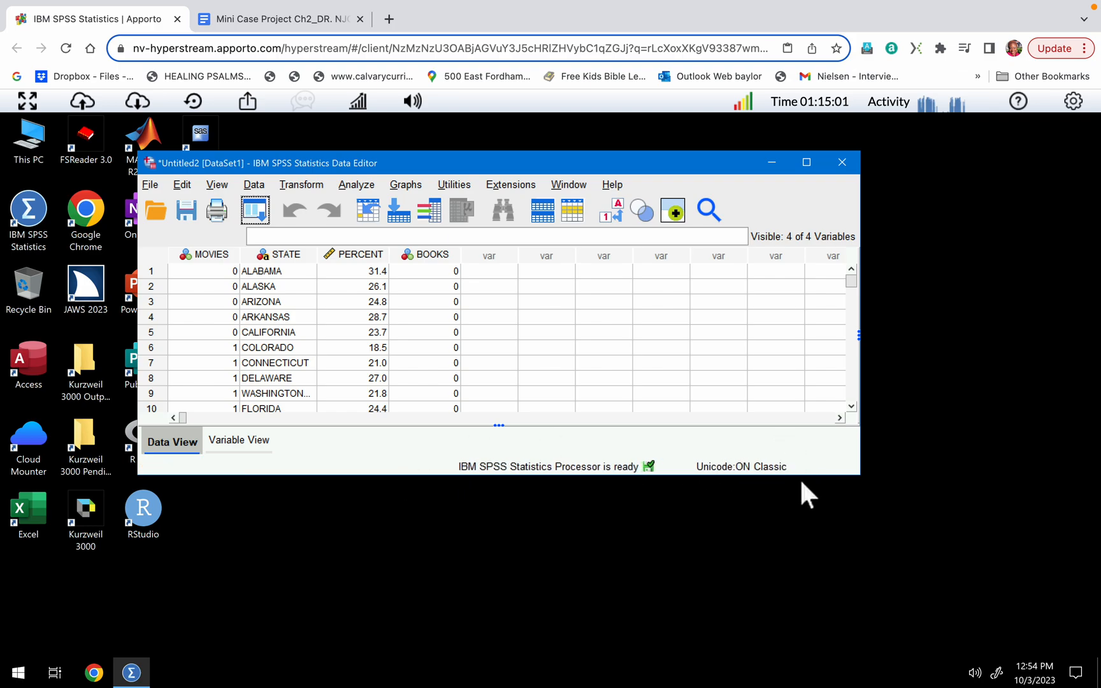
Resize and reposition the data editor window on the desktop, and show the dataset's variable definitions.
drag(786, 457, 758, 656)
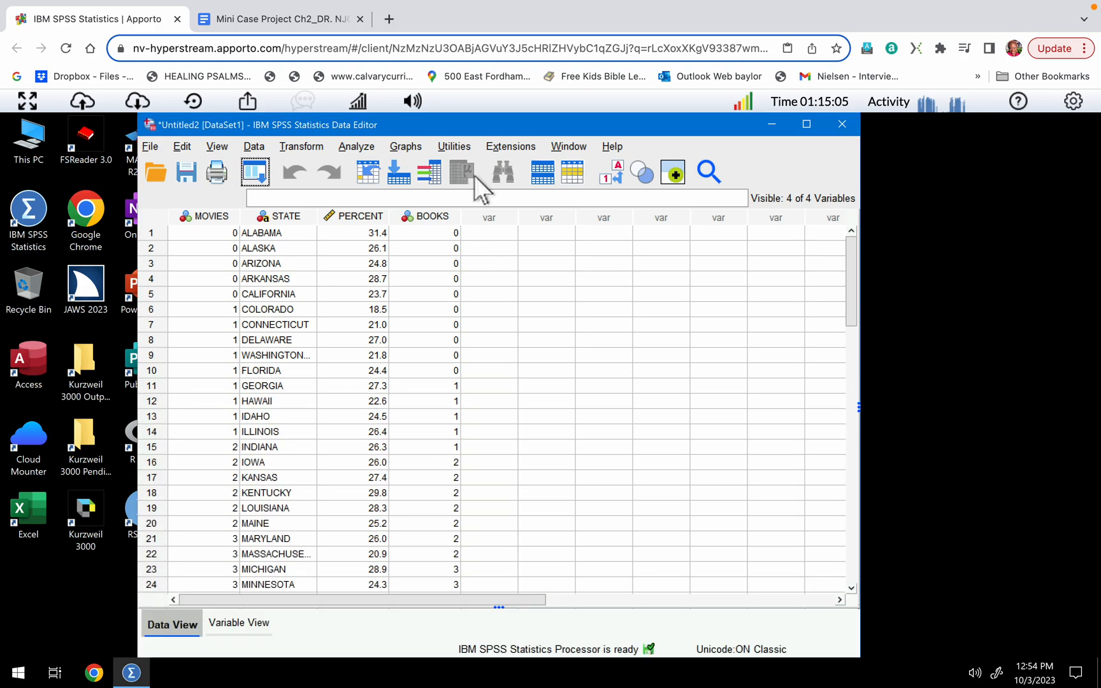
drag(457, 128, 491, 191)
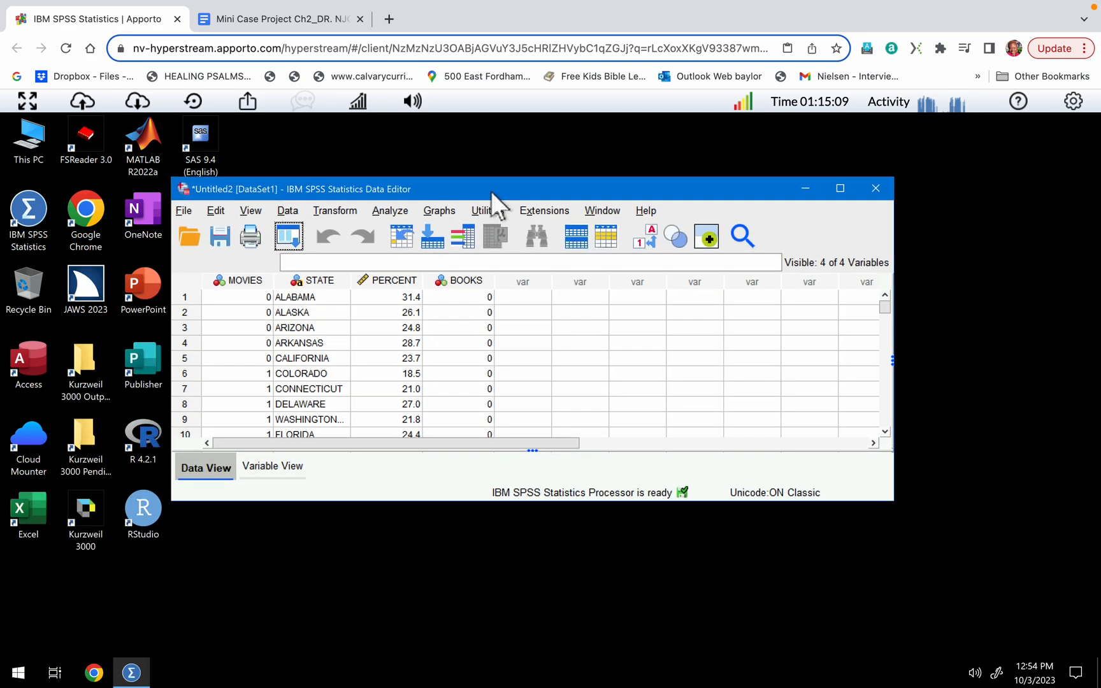
click(526, 355)
click(283, 467)
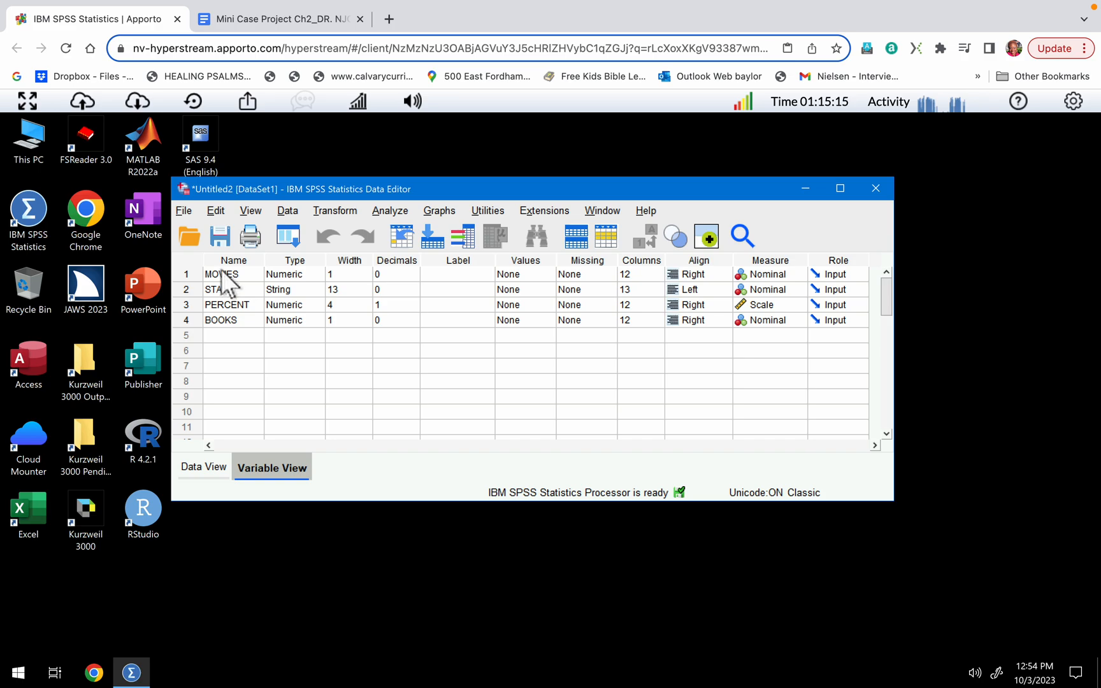
Switch to the Mini Case Project Ch2 document in Google Docs and skim through its exercises.
mouse_move(322, 7)
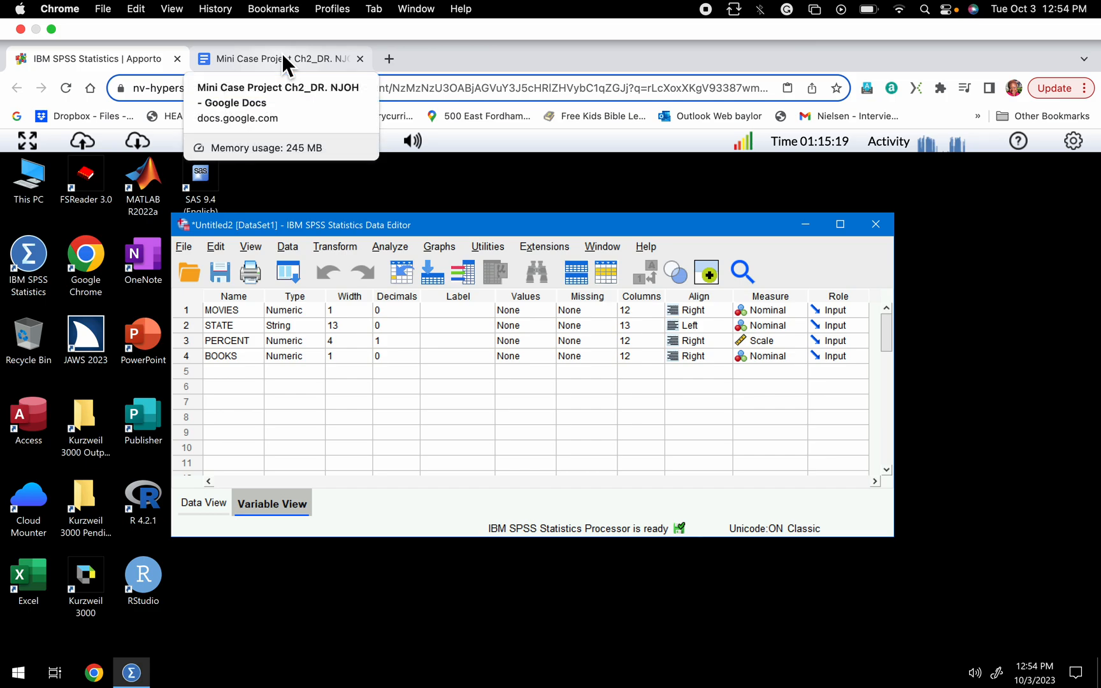
click(281, 54)
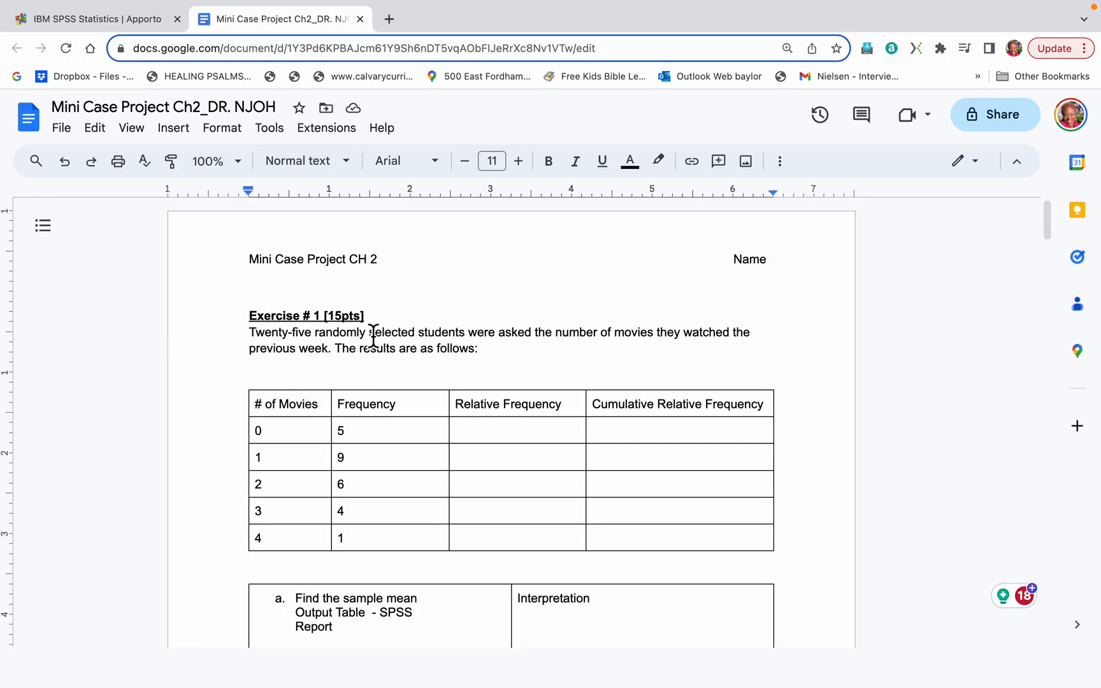
scroll(535, 400, down, 3)
scroll(534, 400, up, 3)
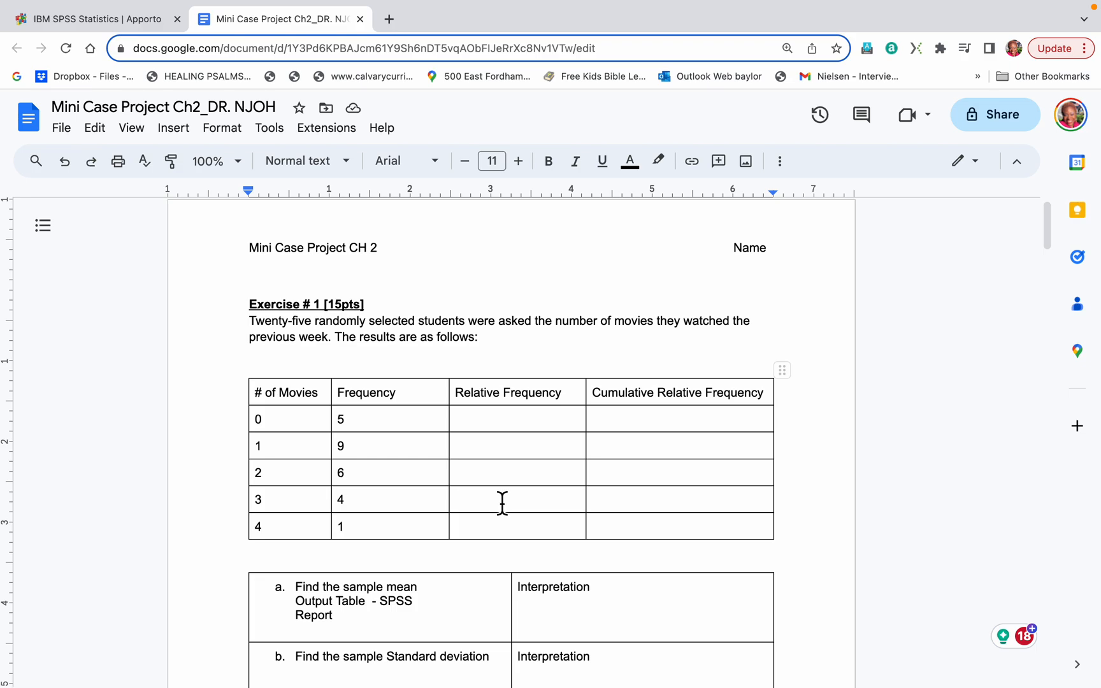
scroll(502, 503, down, 5)
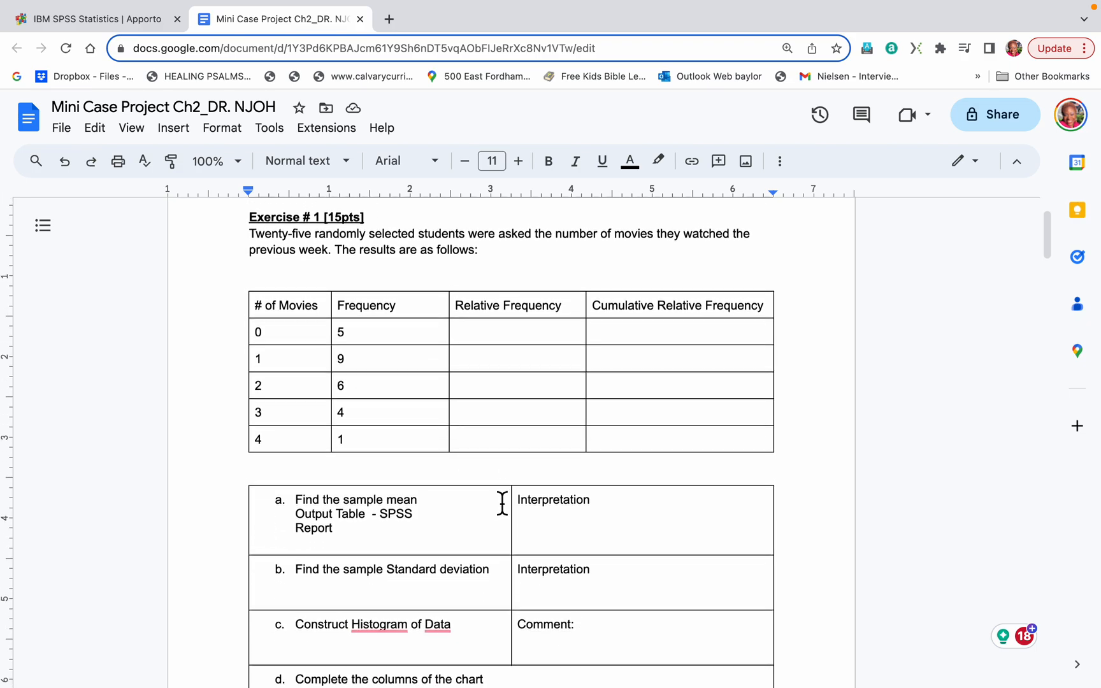
scroll(502, 503, down, 3)
scroll(502, 503, up, 7)
scroll(502, 504, down, 2)
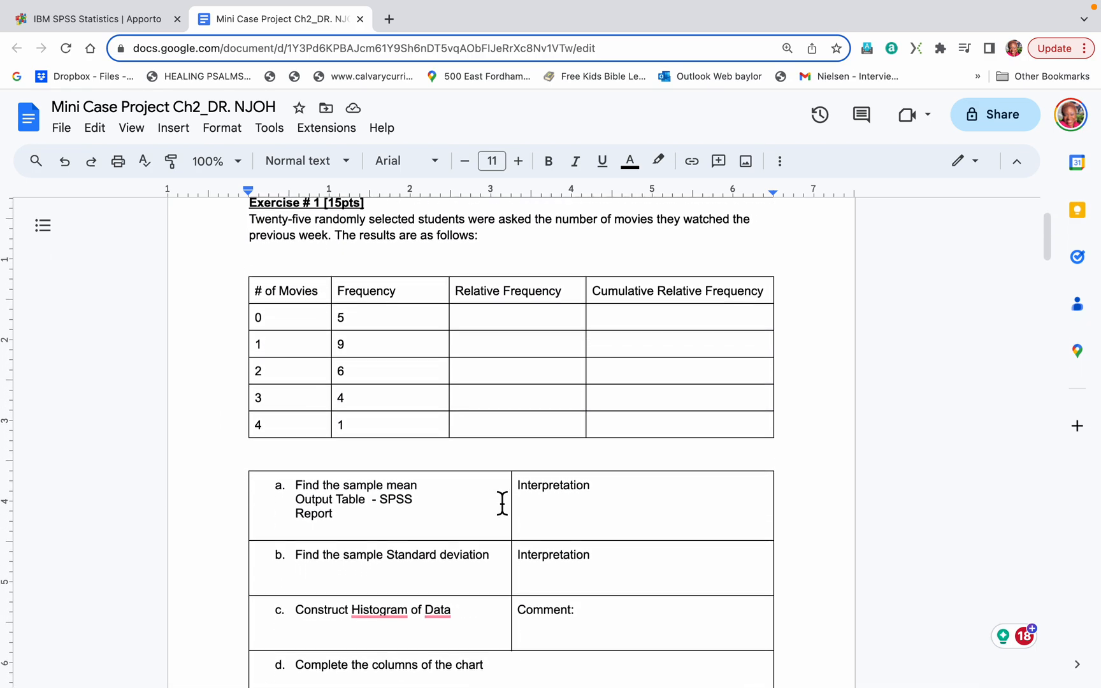
scroll(502, 503, up, 2)
scroll(502, 503, down, 10)
scroll(502, 504, up, 2)
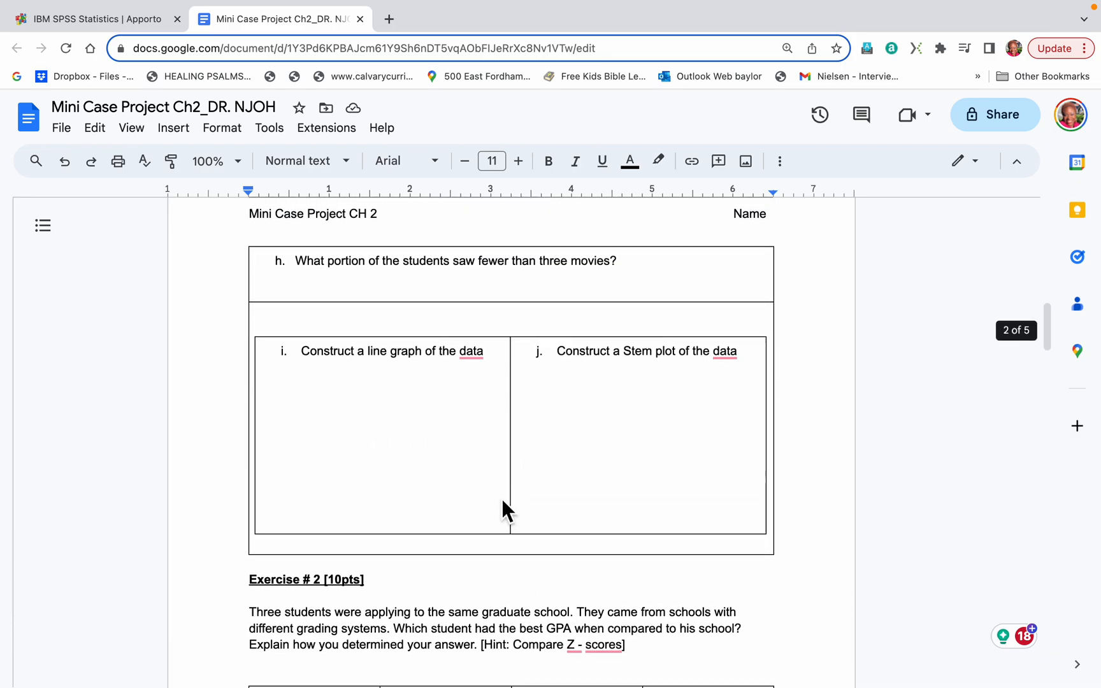
scroll(503, 504, down, 15)
scroll(502, 504, down, 15)
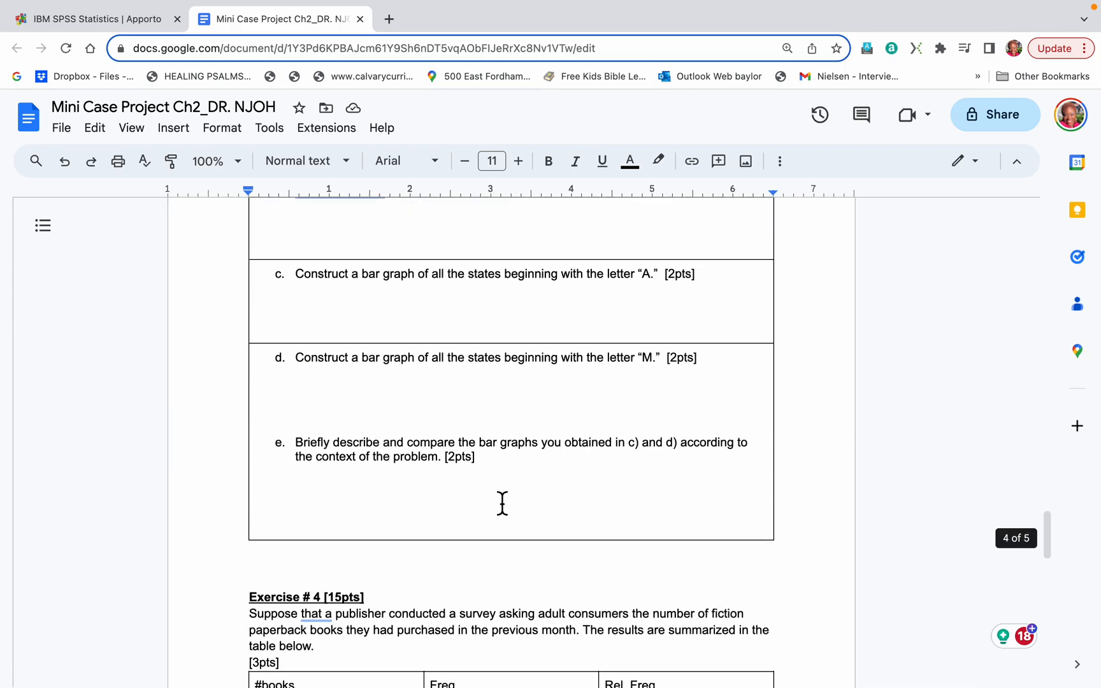
scroll(502, 503, up, 5)
scroll(502, 503, up, 20)
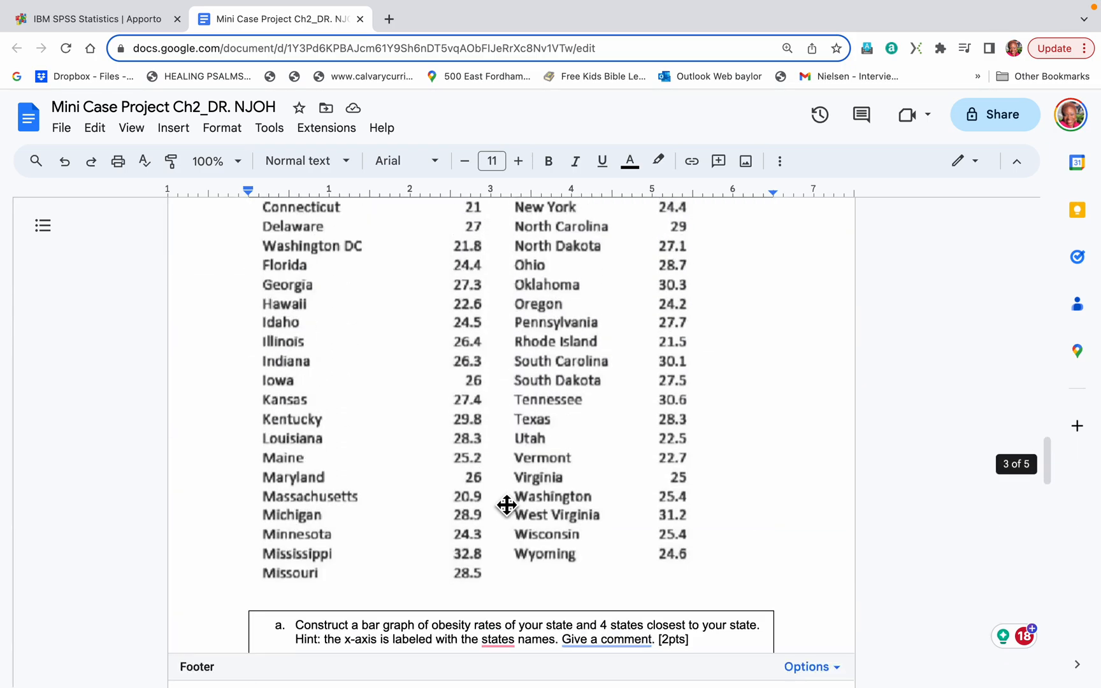
scroll(502, 503, up, 4)
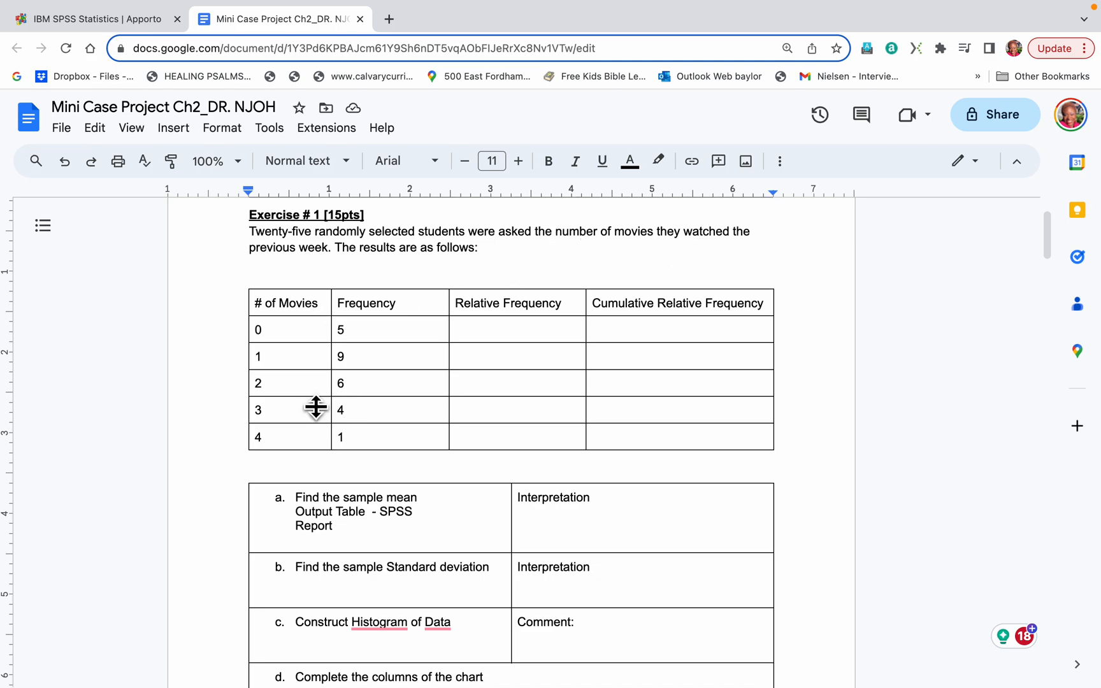
Read parts a to j of Exercise # 1, from the sample mean to the stem plot, and return to its frequency table.
scroll(330, 411, down, 1)
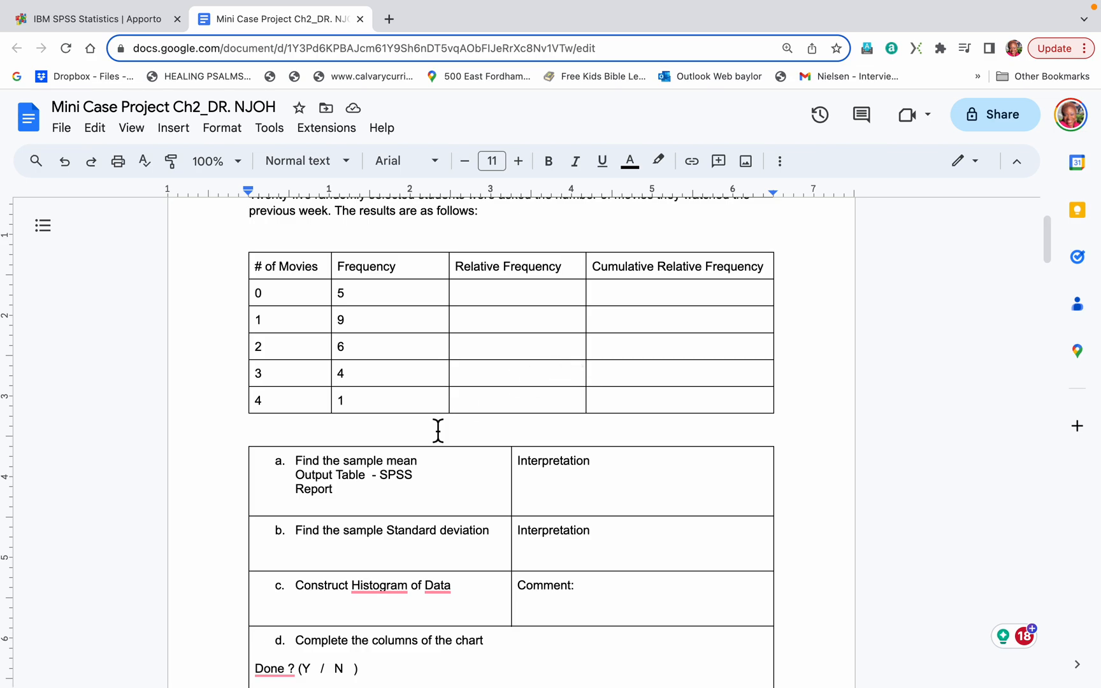
scroll(438, 430, down, 3)
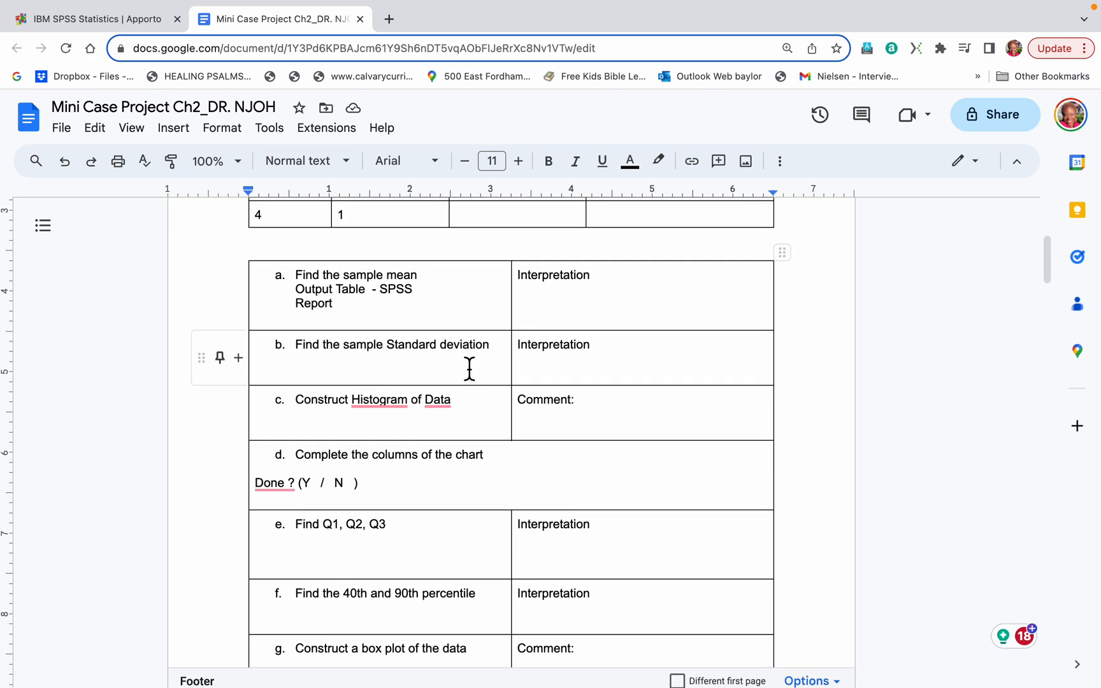
scroll(469, 369, down, 1)
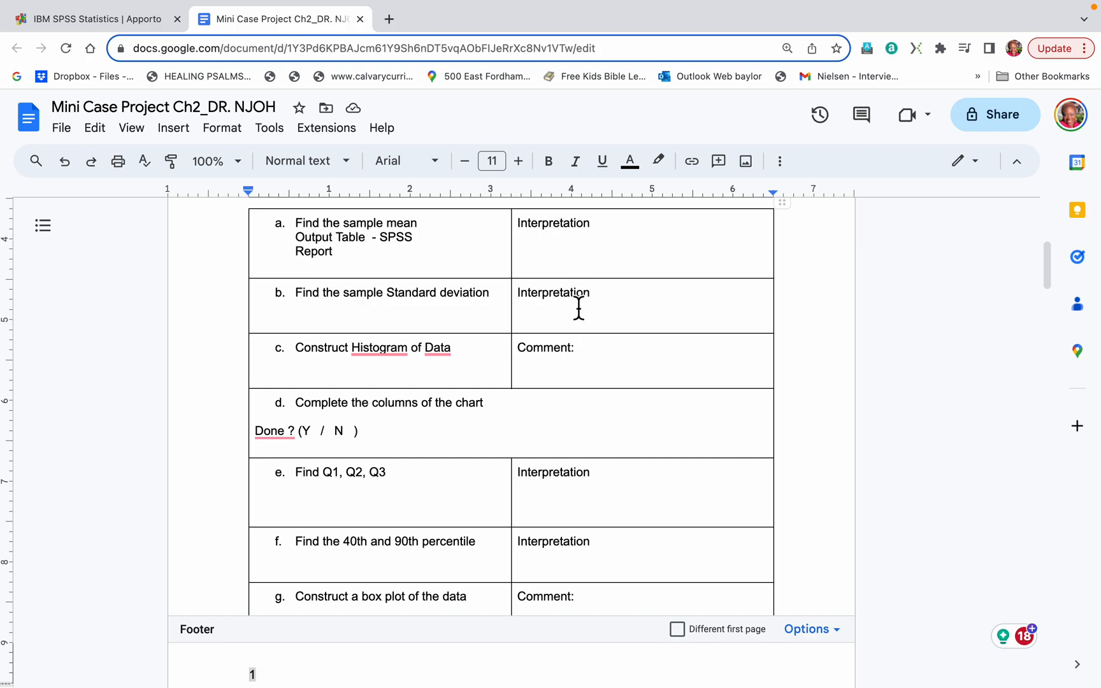
scroll(521, 374, down, 3)
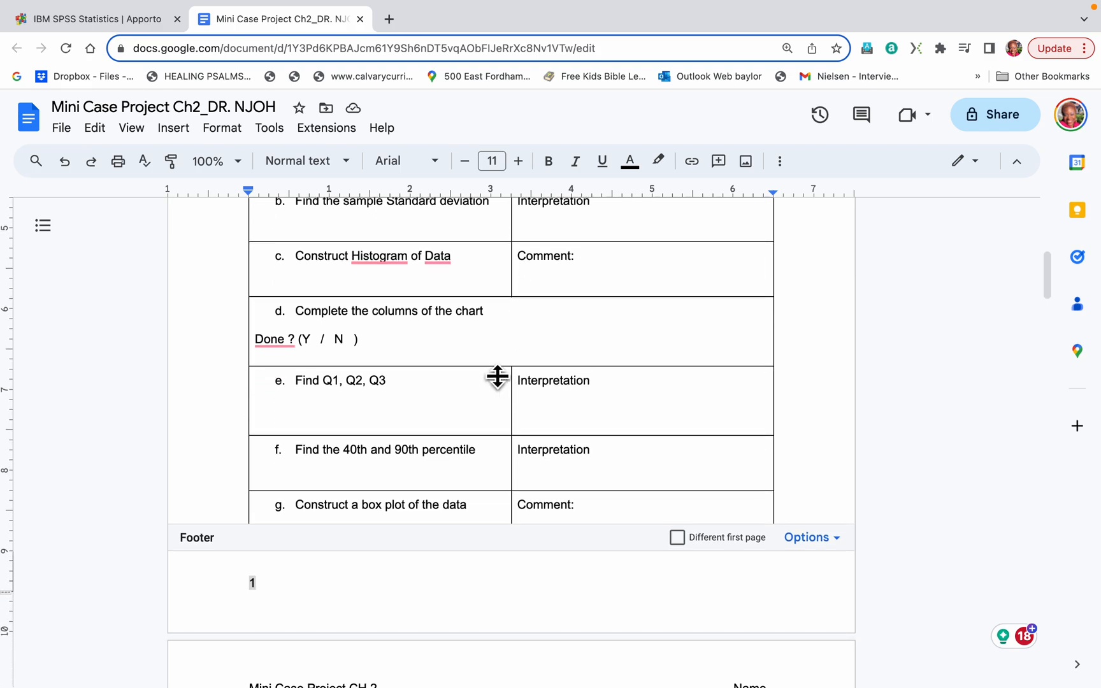
scroll(484, 395, down, 3)
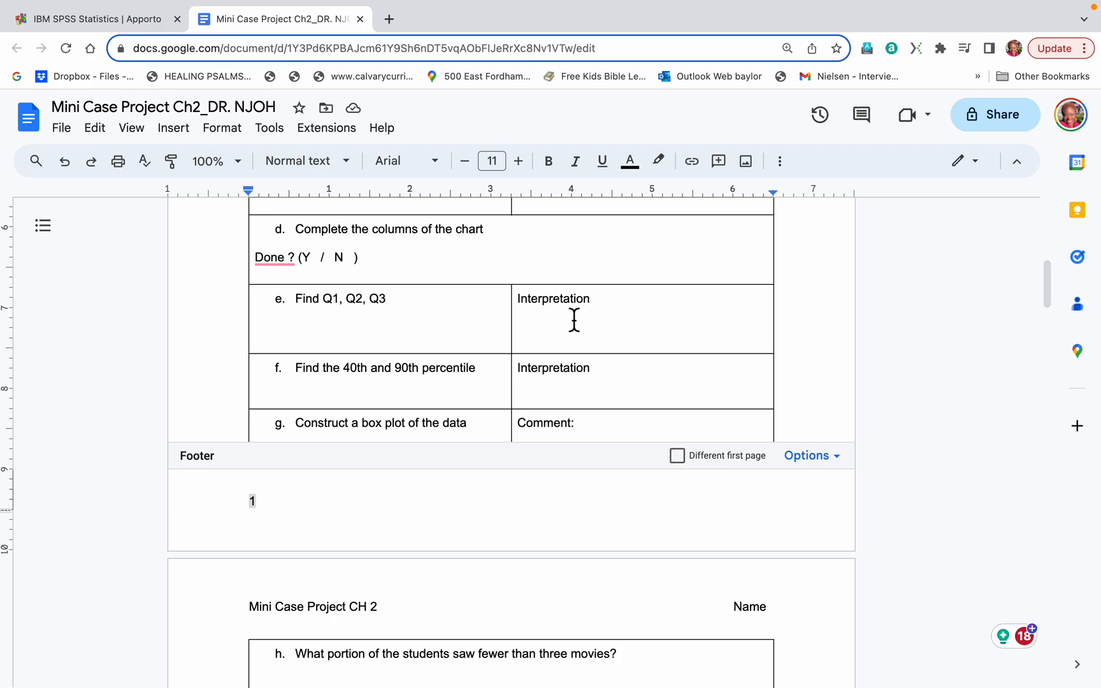
scroll(526, 355, down, 1)
scroll(524, 357, down, 1)
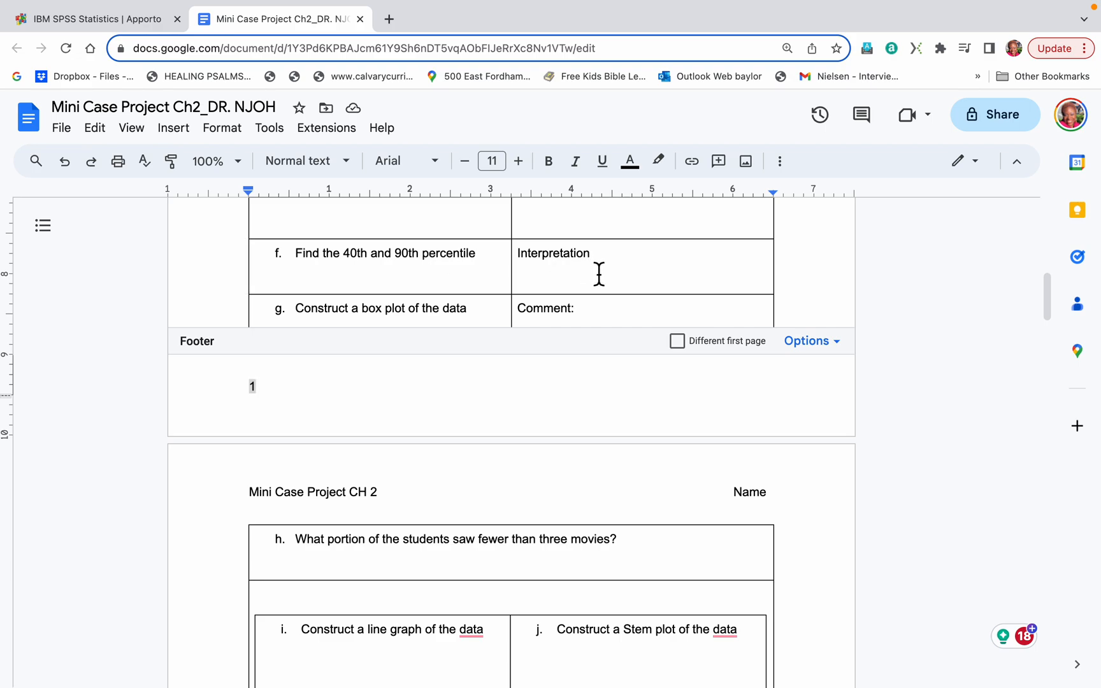
scroll(393, 373, down, 1)
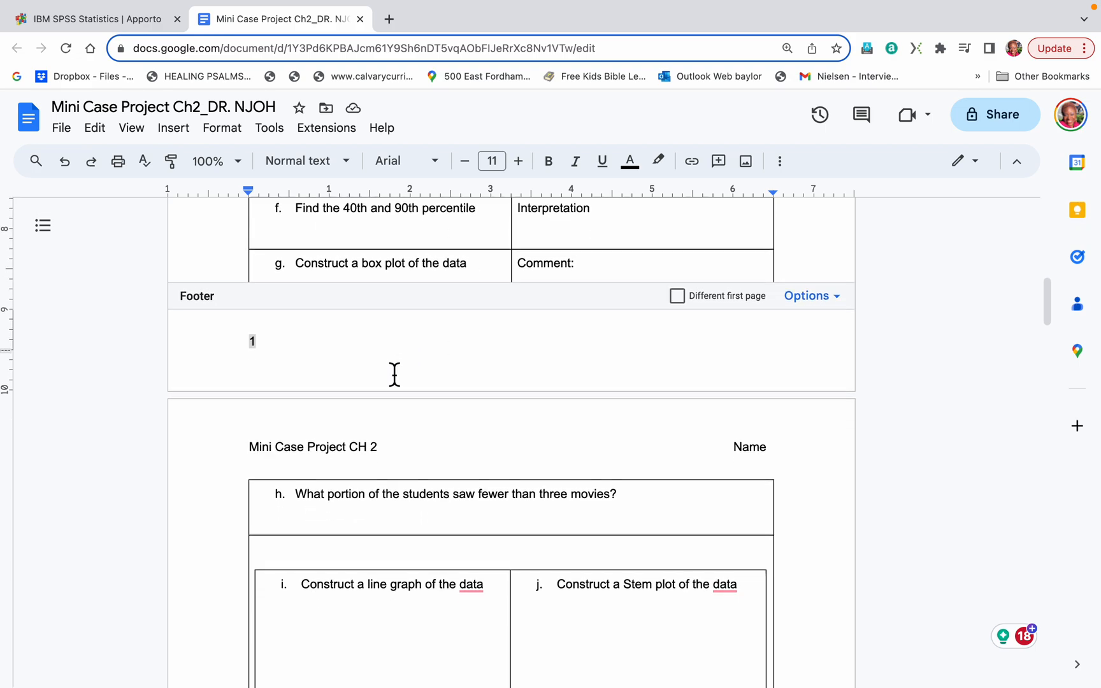
scroll(394, 371, down, 1)
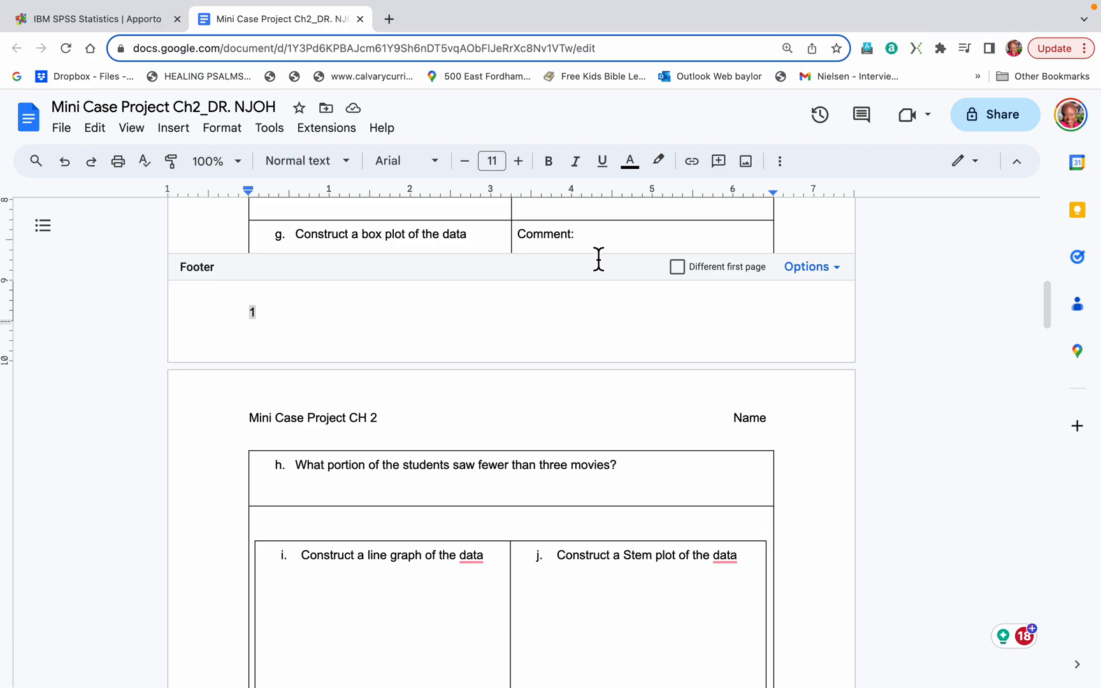
scroll(450, 397, down, 5)
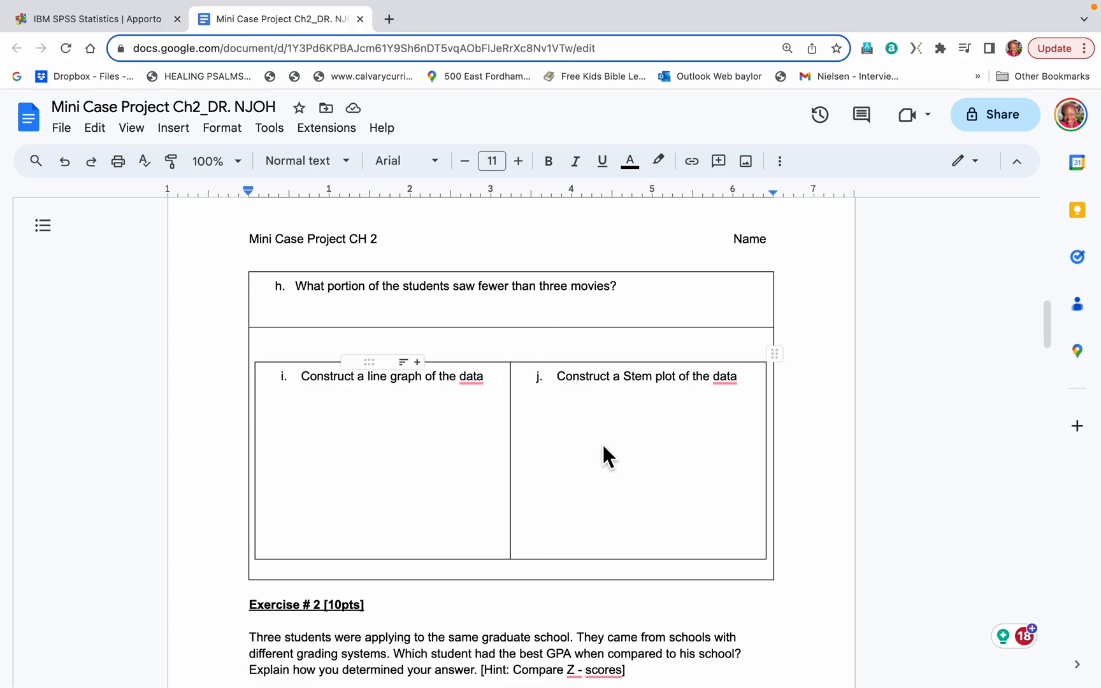
scroll(570, 413, up, 7)
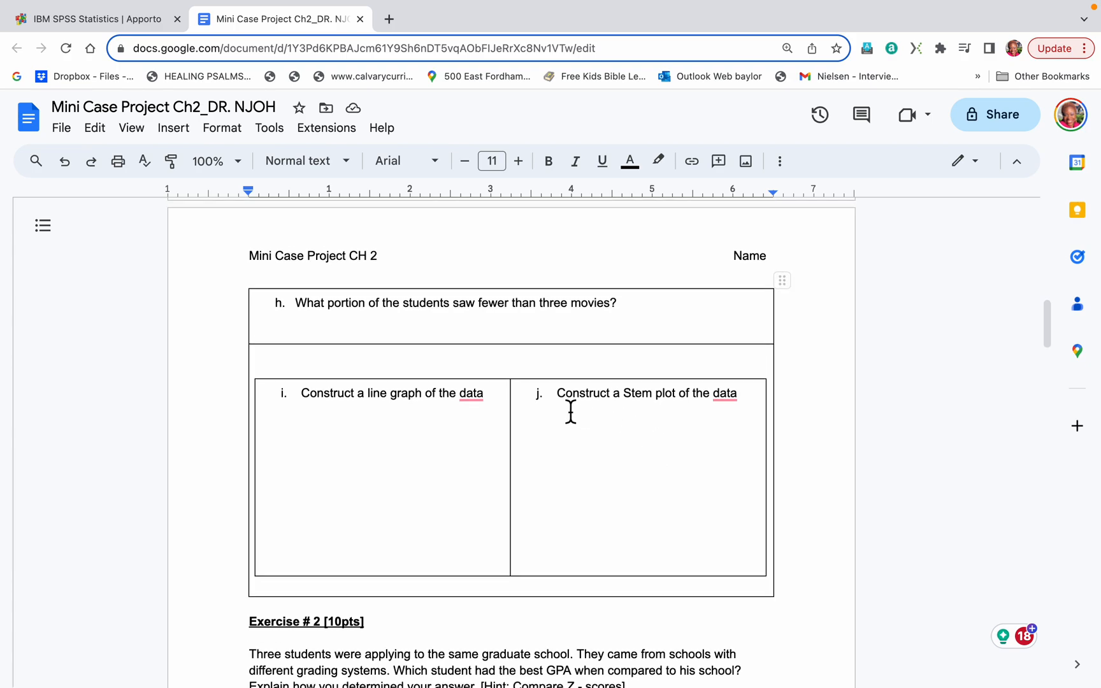
scroll(571, 413, up, 8)
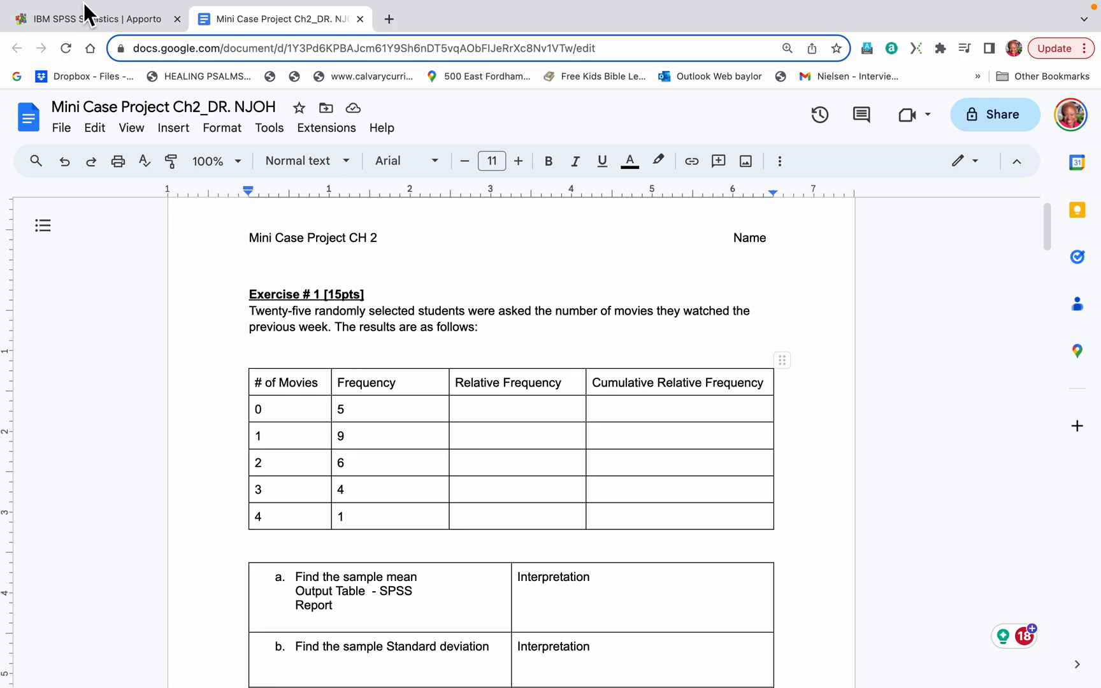
Switch back to SPSS Statistics and give the MOVIES variable the label NUMBER OF MOVIES.
click(81, 19)
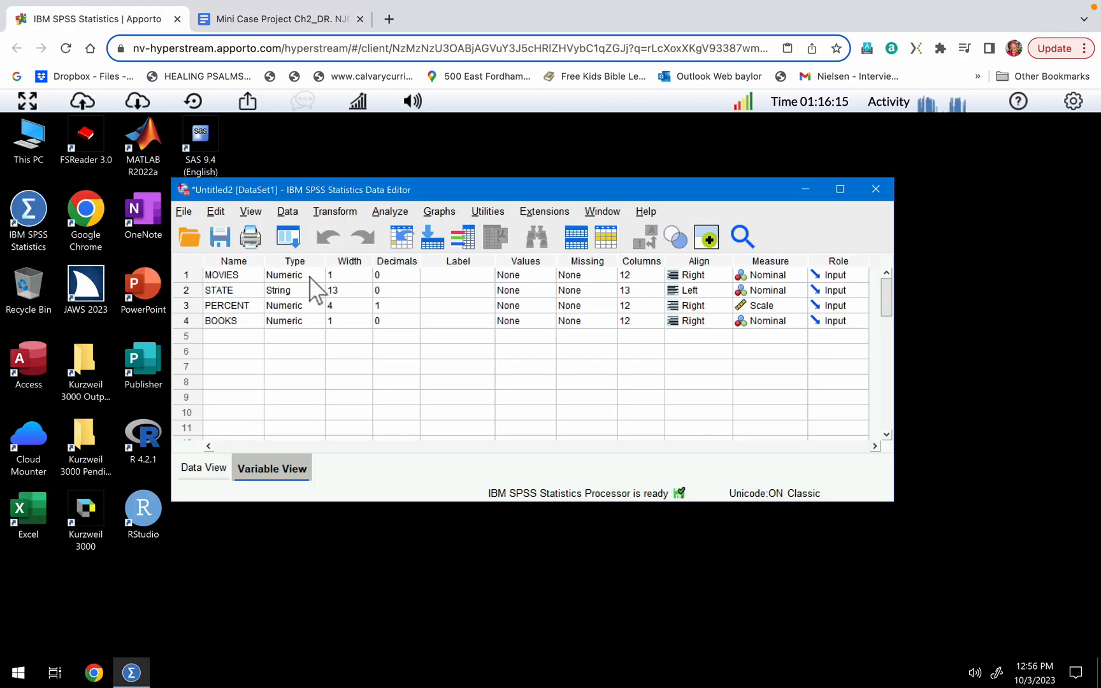
click(446, 274)
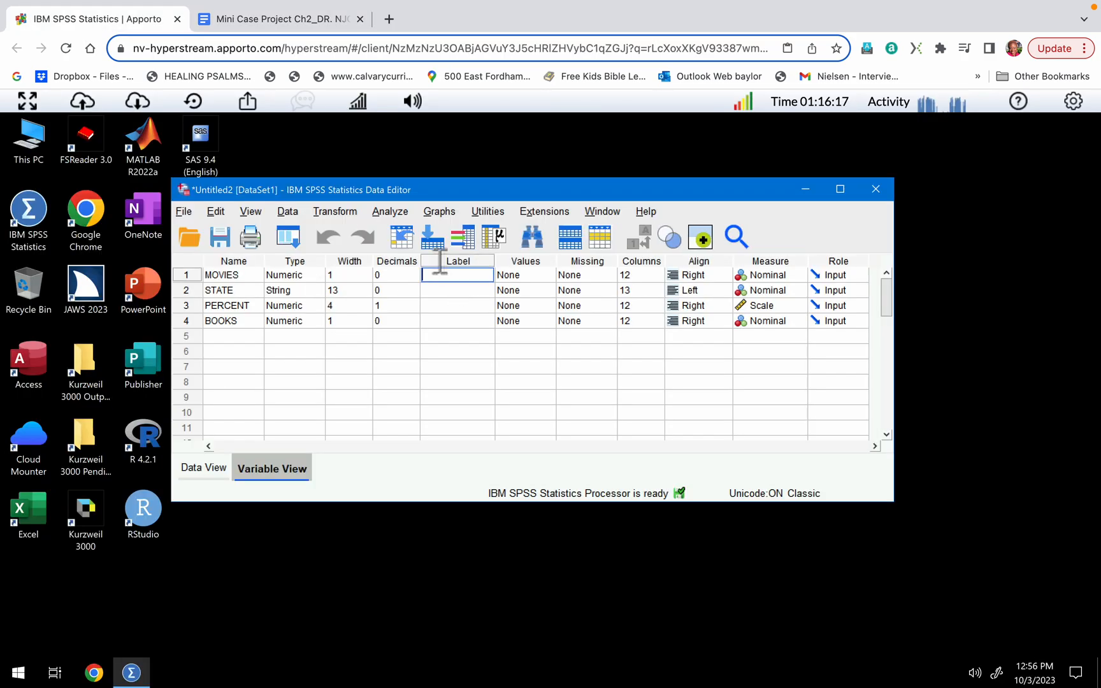
text(NUMBER OF MOVIES)
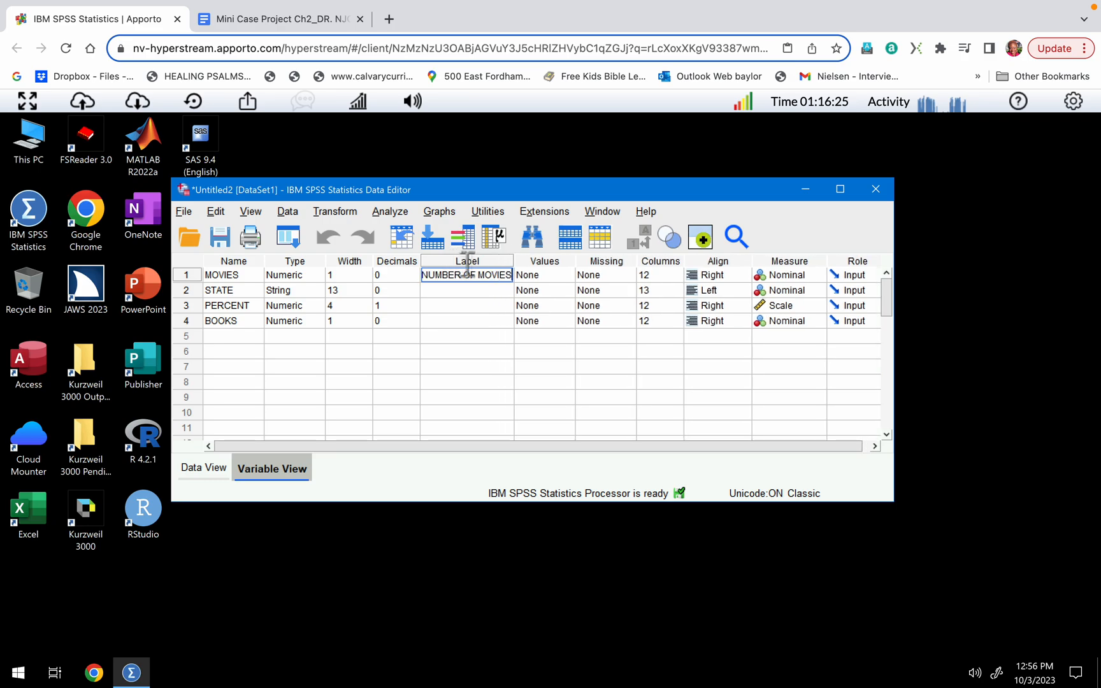
Set the measurement level of the MOVIES variable to Scale.
click(536, 275)
key(Tab)
key(Tab)
key(Tab)
key(Tab)
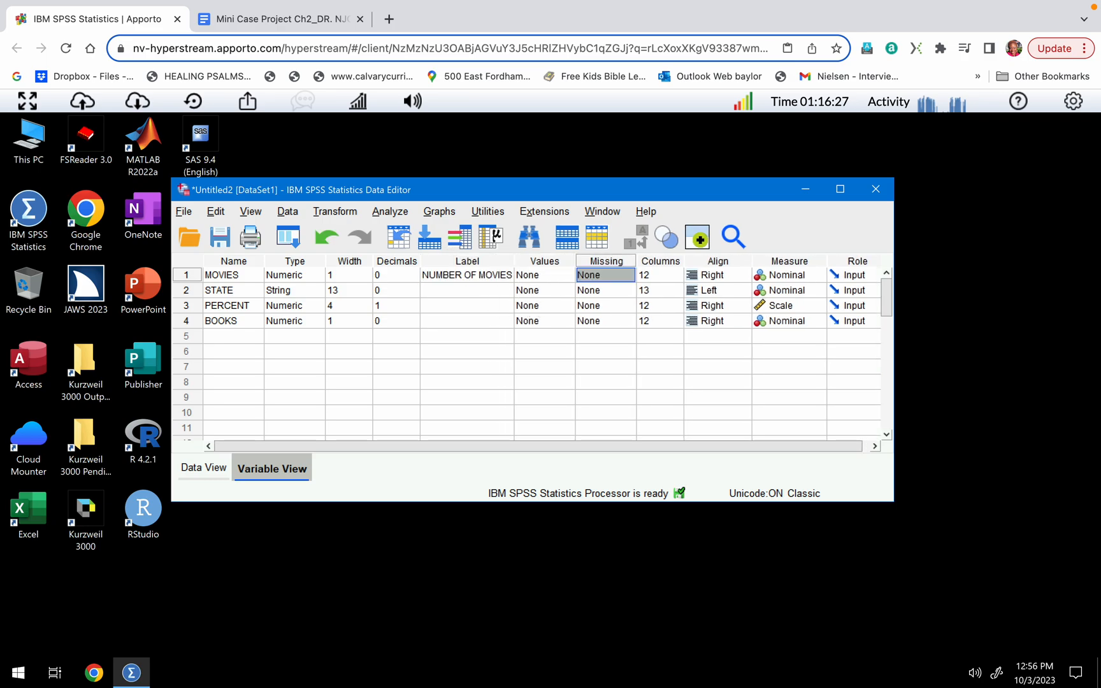
key(Tab)
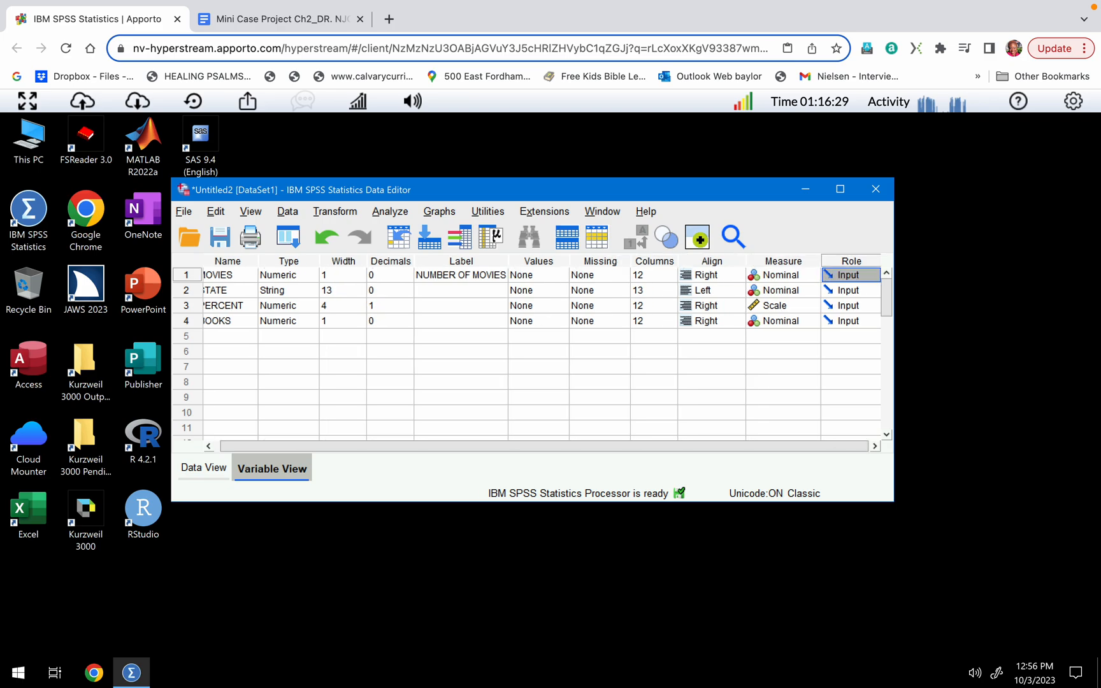
click(798, 276)
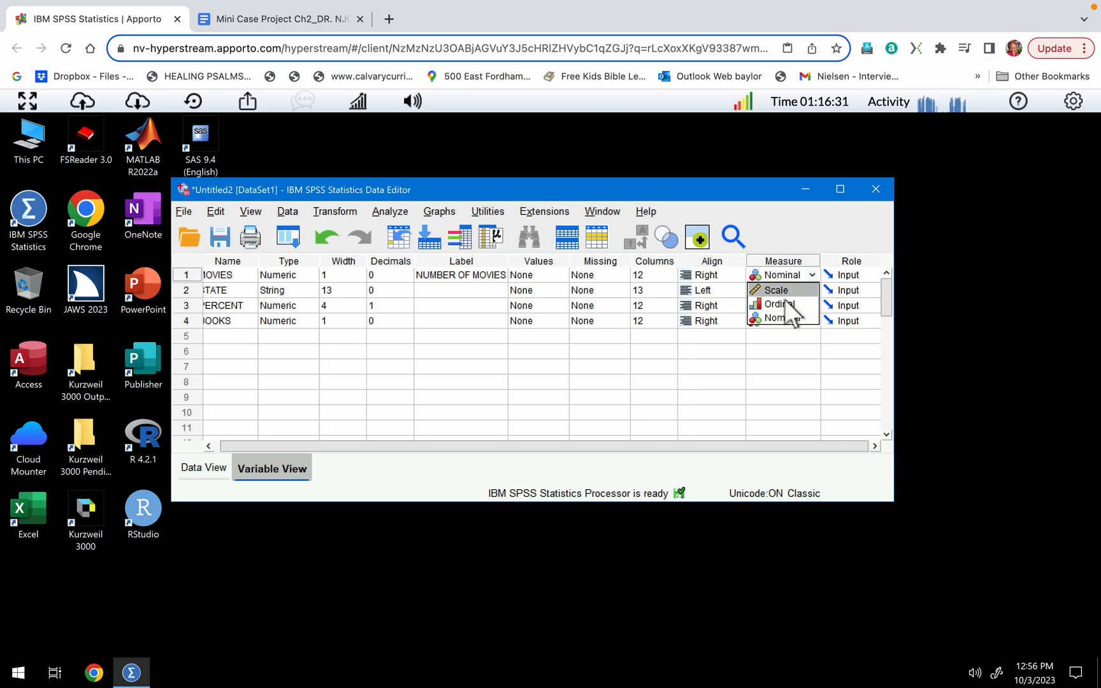
click(787, 291)
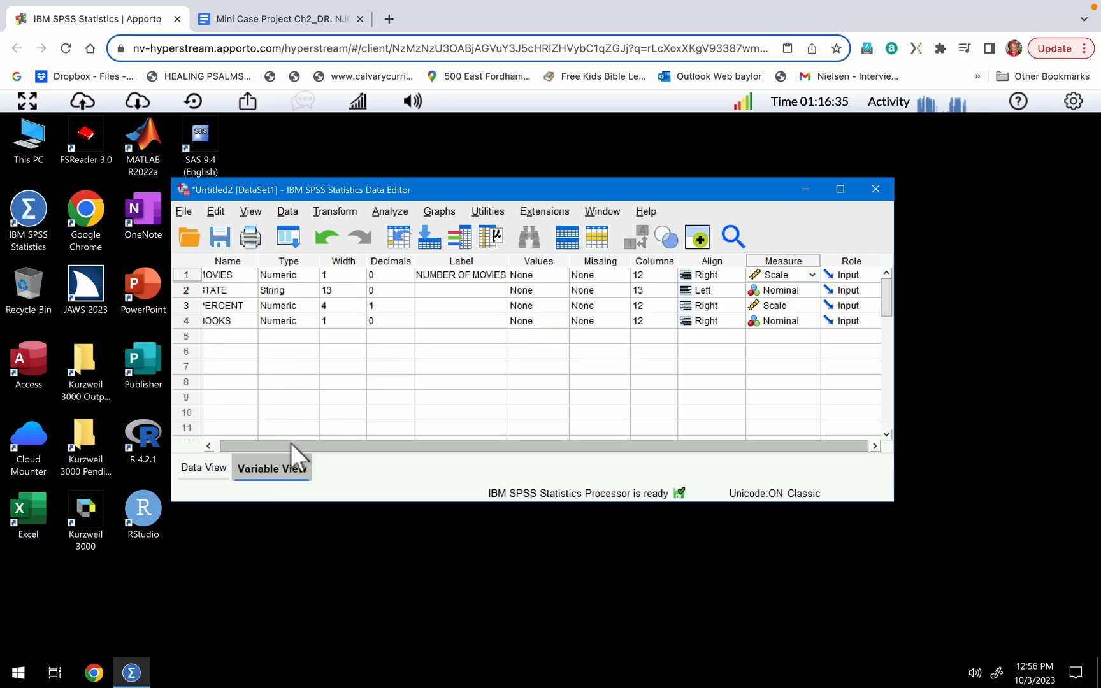
drag(291, 443, 239, 444)
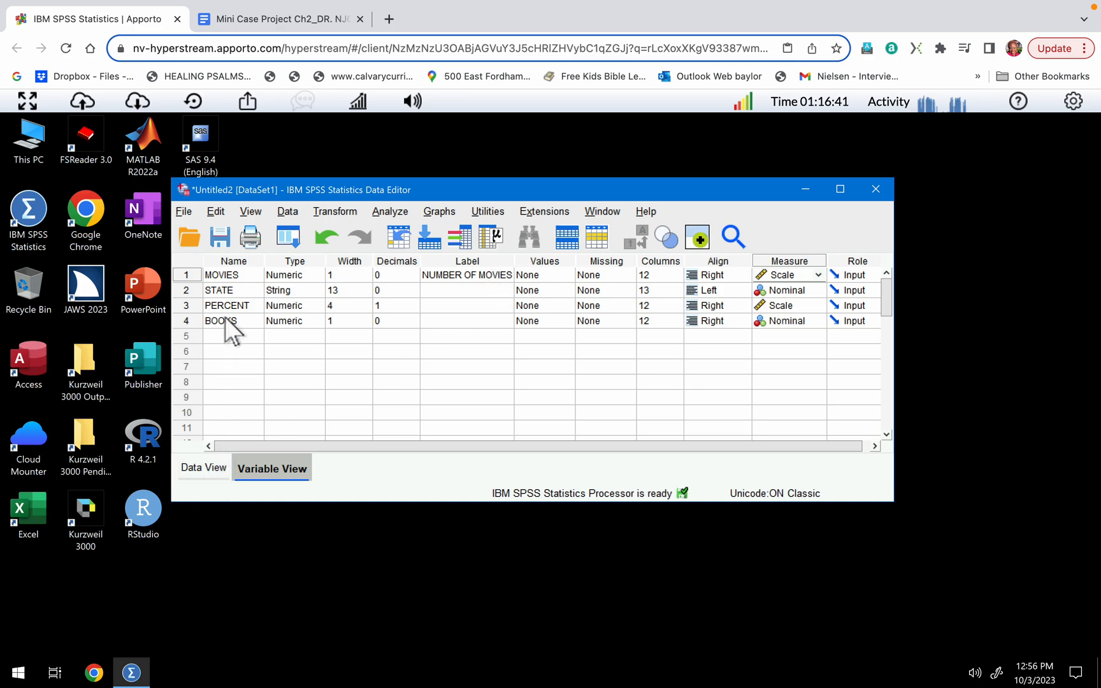
Show the data records and start a Frequencies analysis with NUMBER OF MOVIES as its variable.
click(207, 471)
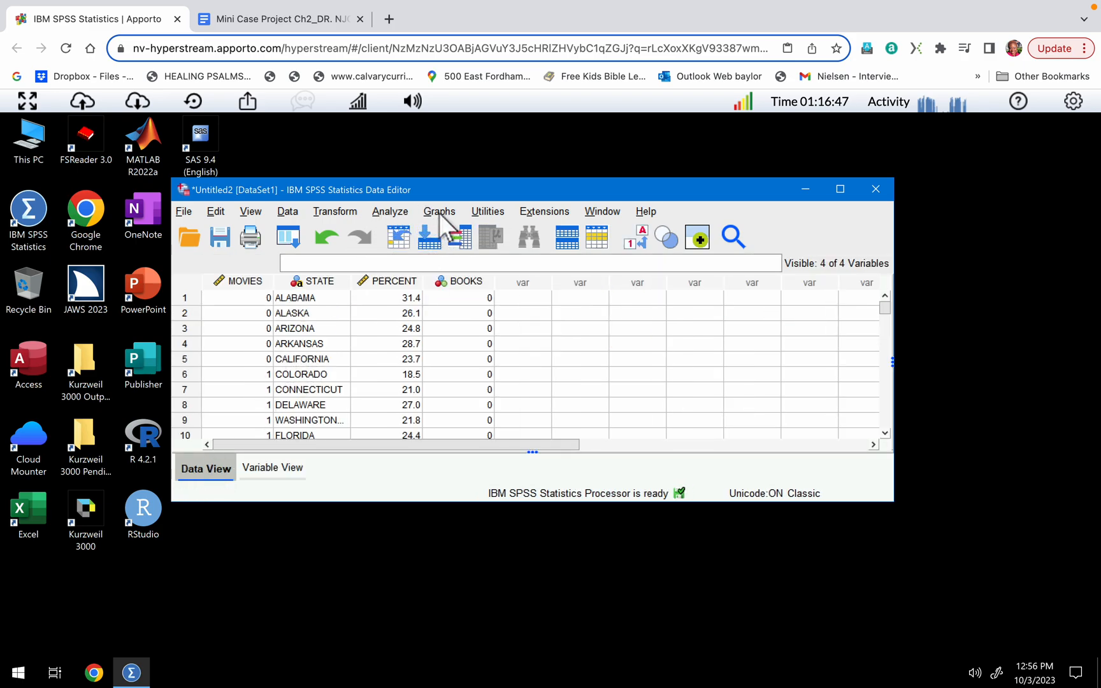
click(391, 213)
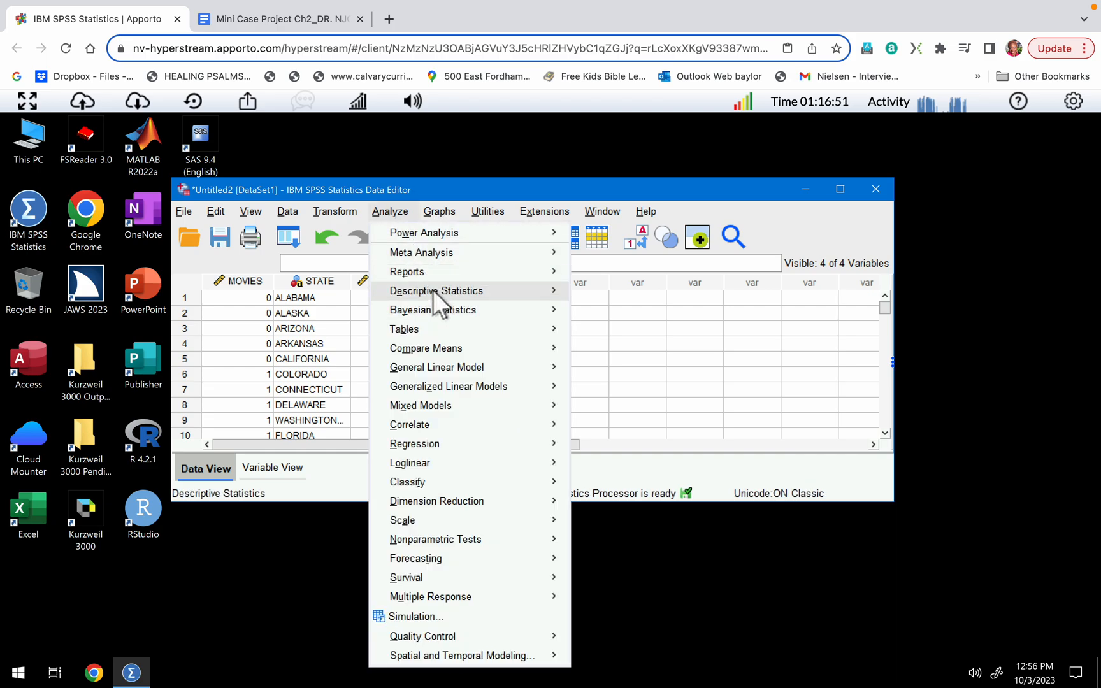
mouse_move(432, 290)
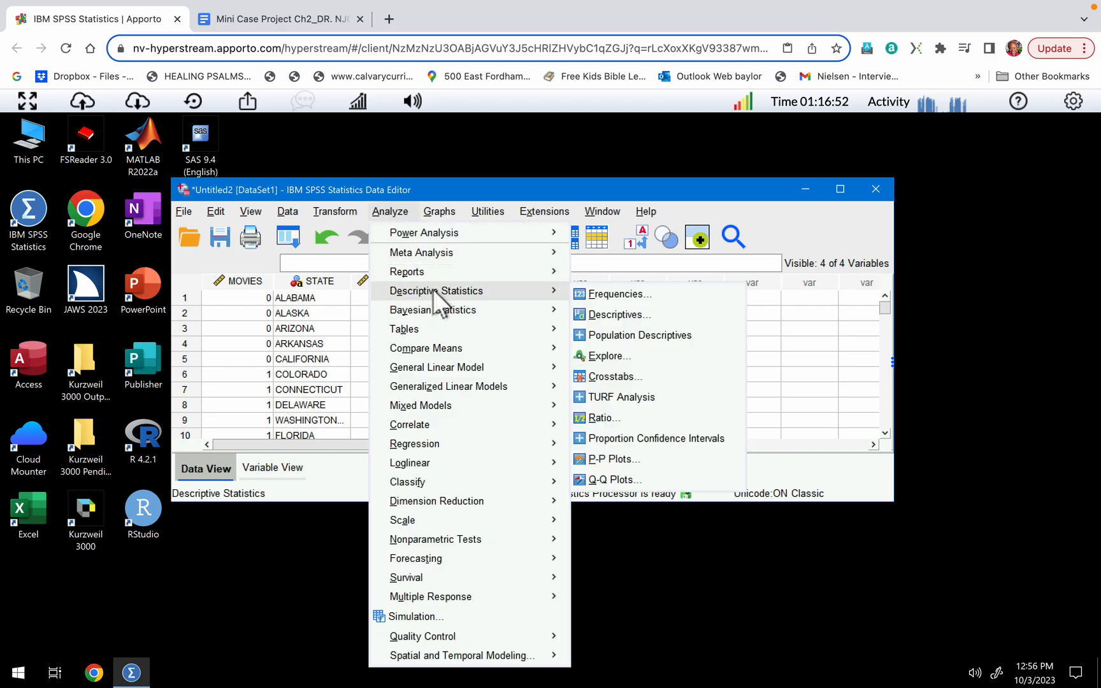
click(603, 297)
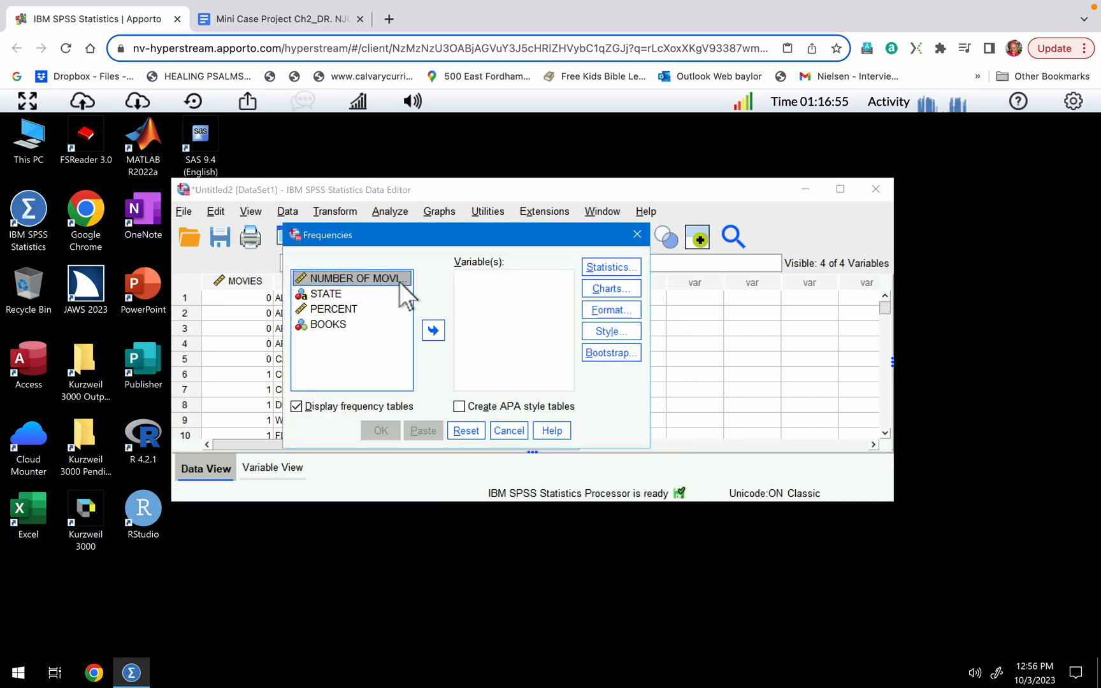
click(433, 330)
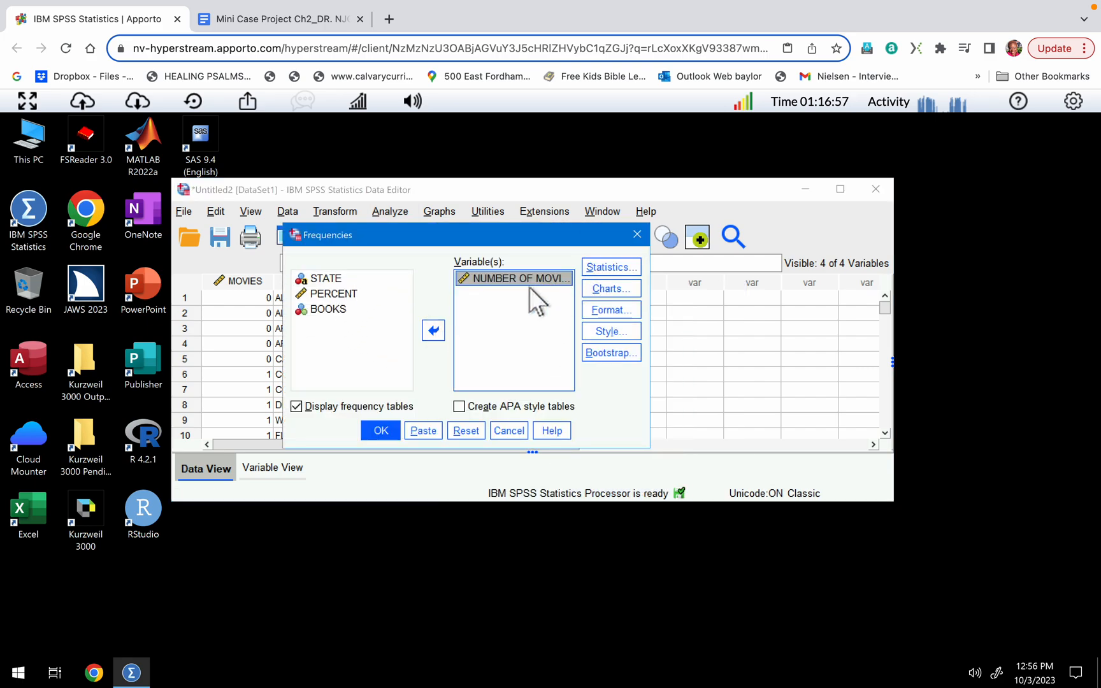
Request quartiles and the 40th and 90th percentiles in the Frequencies statistics.
click(614, 263)
click(309, 234)
click(310, 272)
click(390, 273)
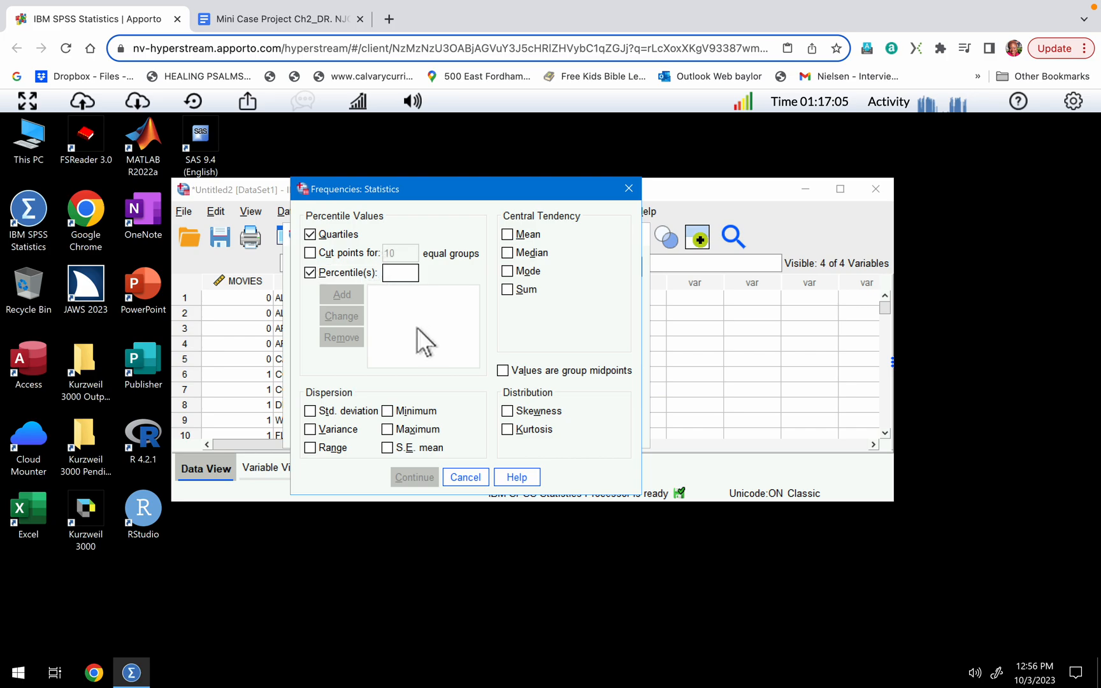
text(40)
click(353, 293)
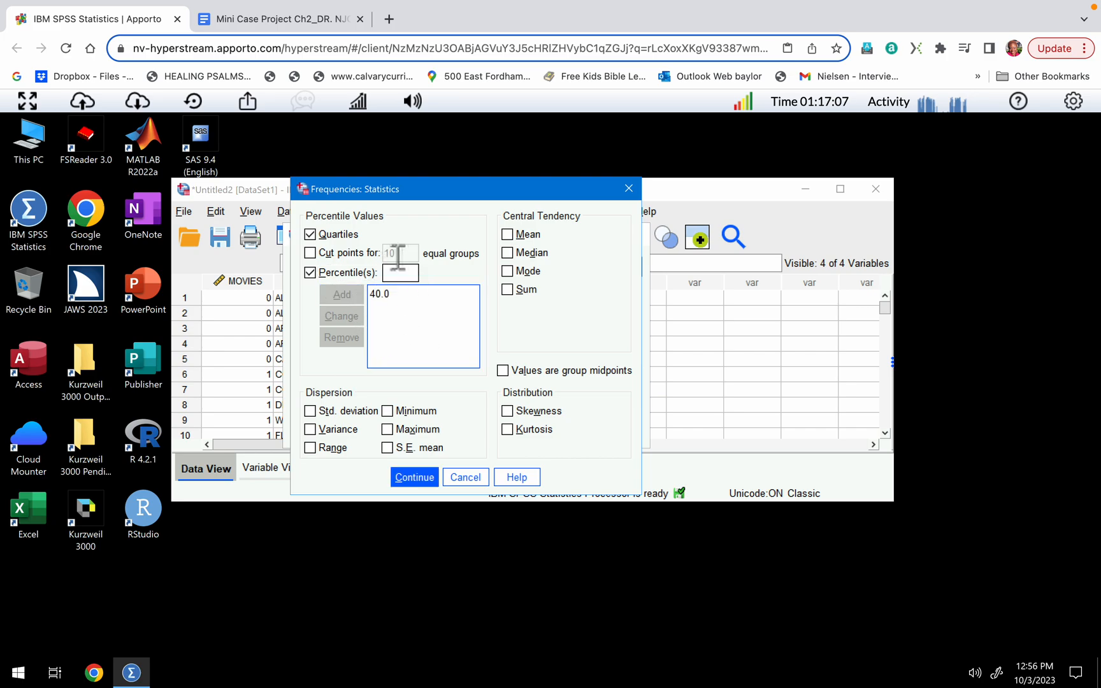
text(90)
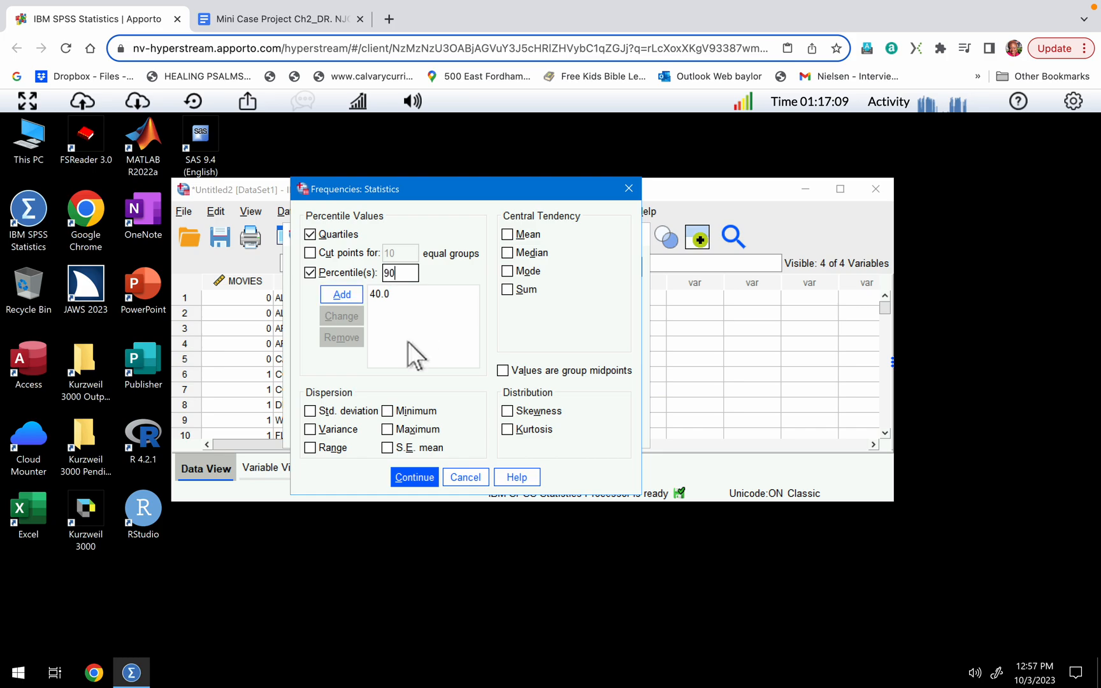
click(349, 298)
Include the mean and standard deviation in the Frequencies statistics and accept the selection.
click(508, 234)
click(310, 410)
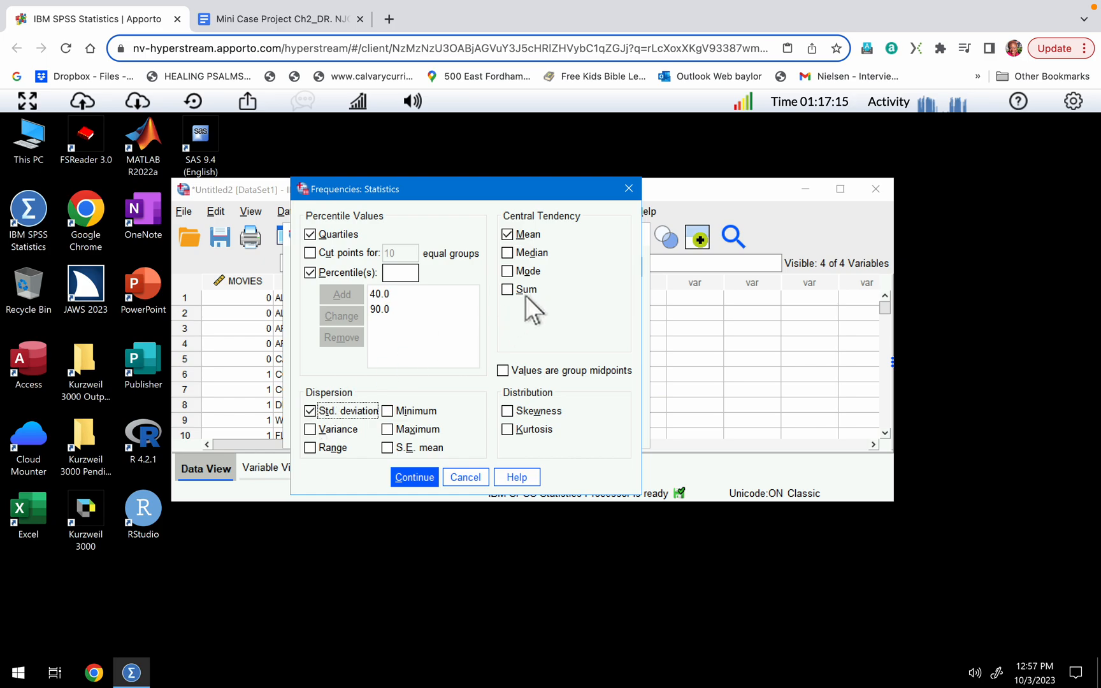
click(415, 479)
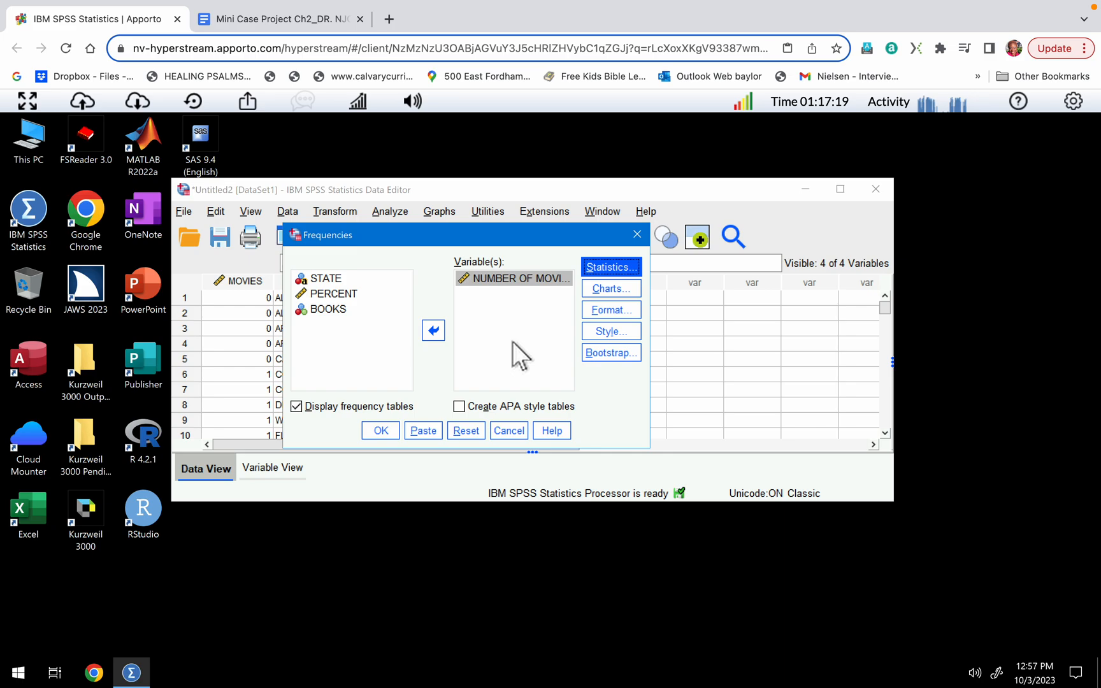
Add a histogram without a normal curve to the Frequencies analysis and run it.
click(609, 290)
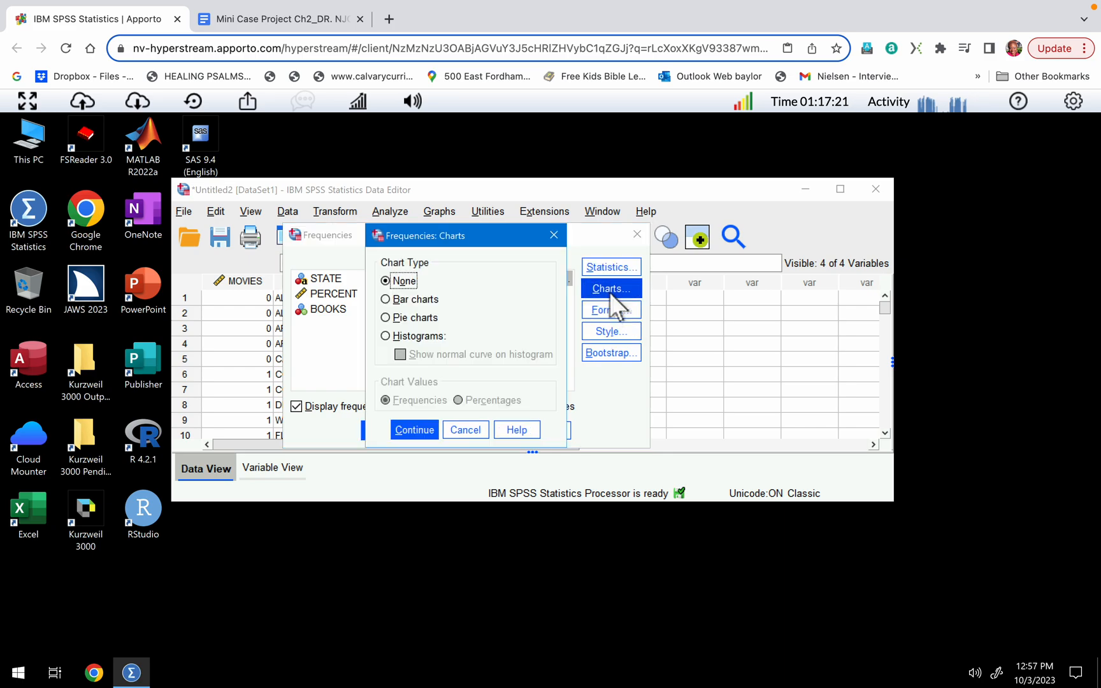
click(382, 336)
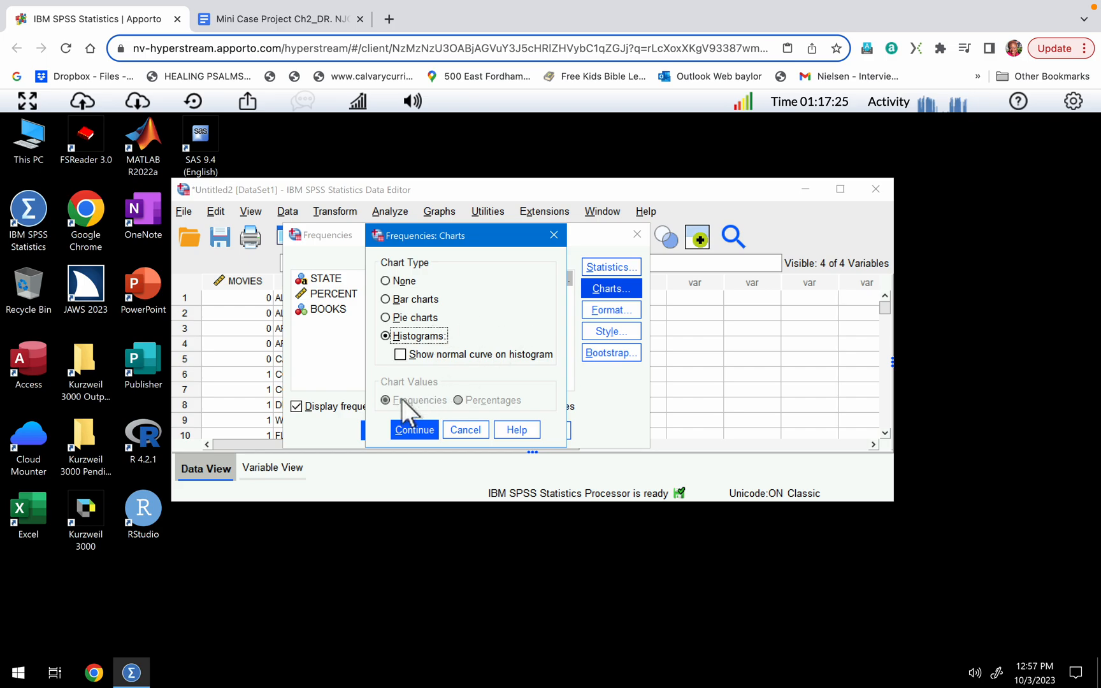
click(415, 430)
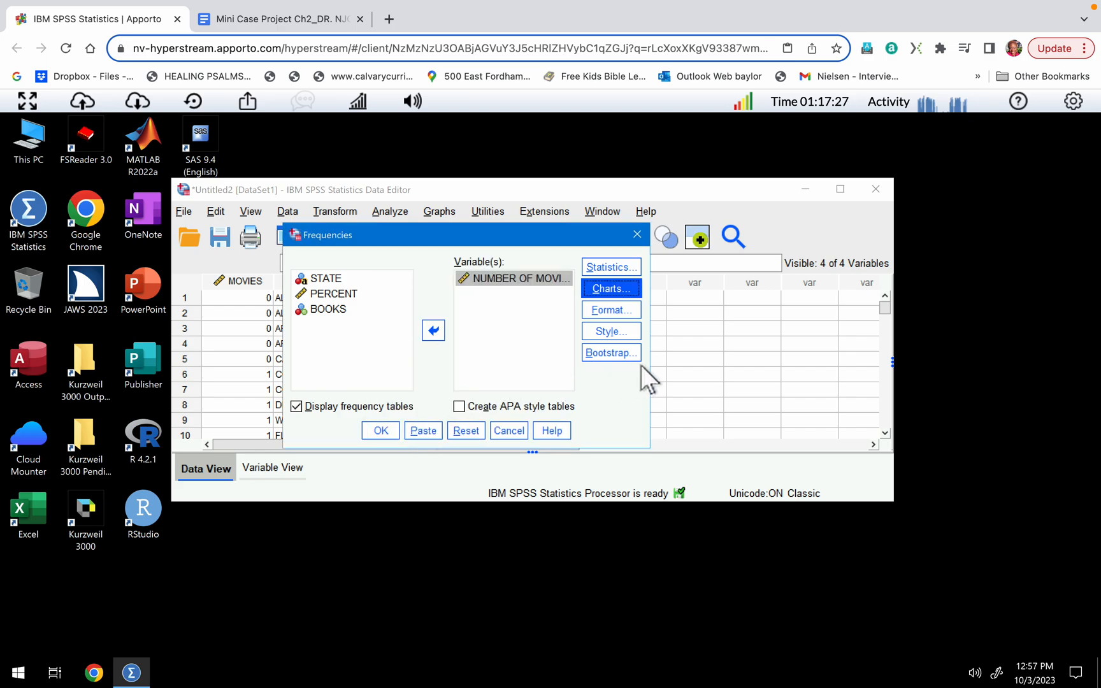
click(380, 432)
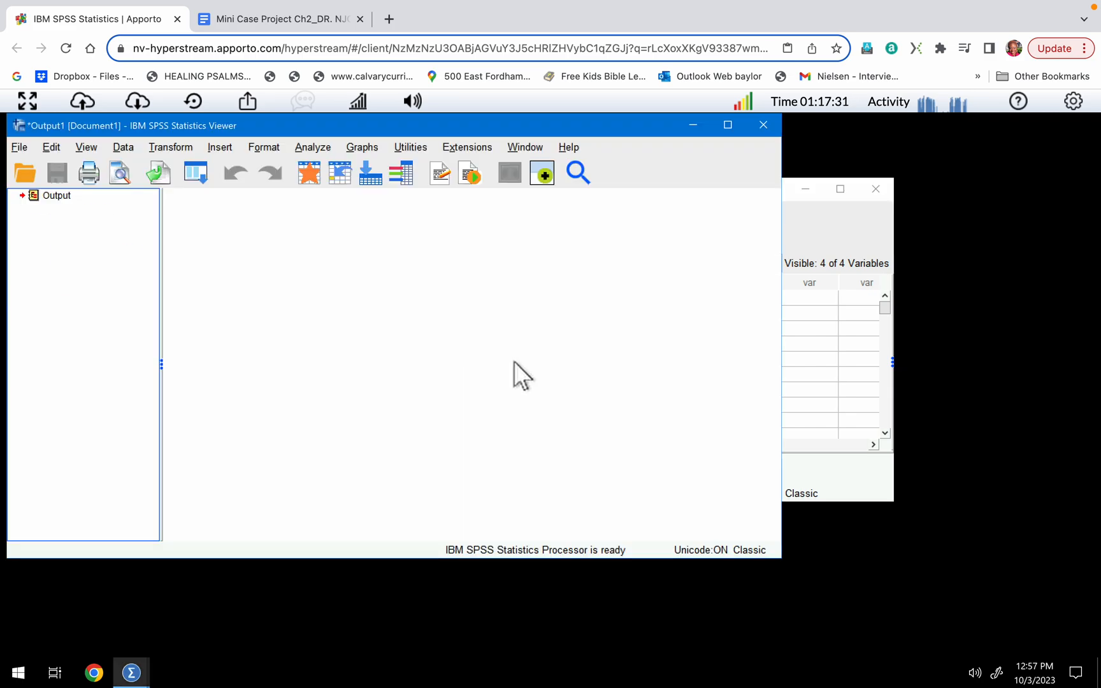
Review the Frequencies output for NUMBER OF MOVIES: the statistics table, the frequency table and the histogram.
scroll(455, 378, down, 5)
scroll(455, 378, up, 3)
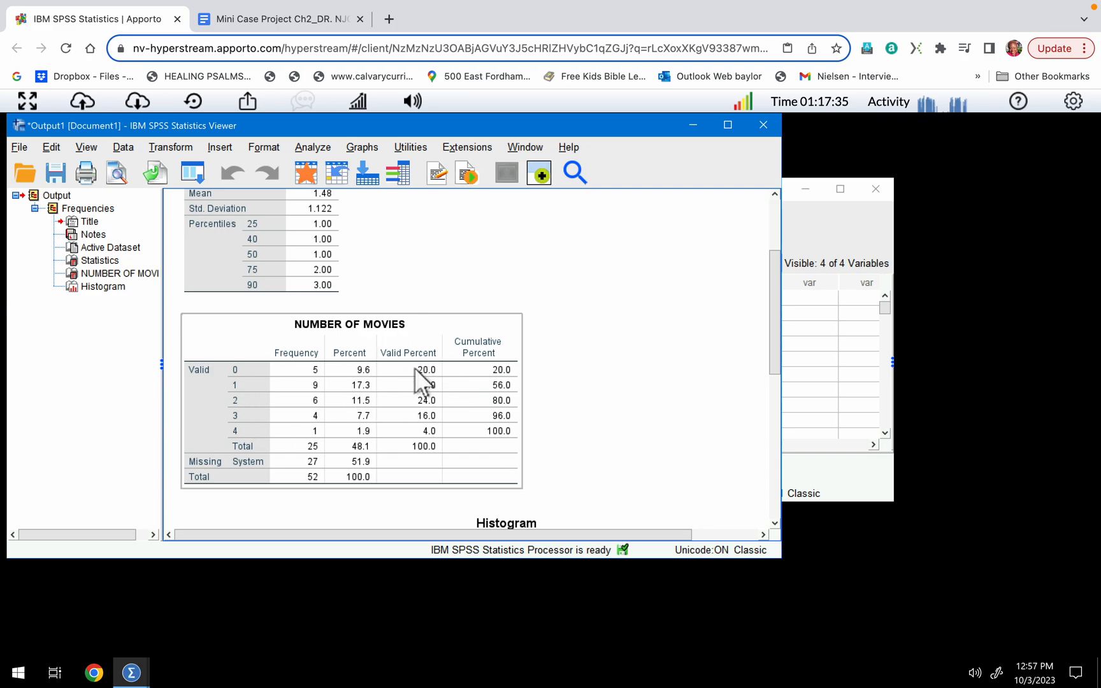
scroll(414, 370, up, 3)
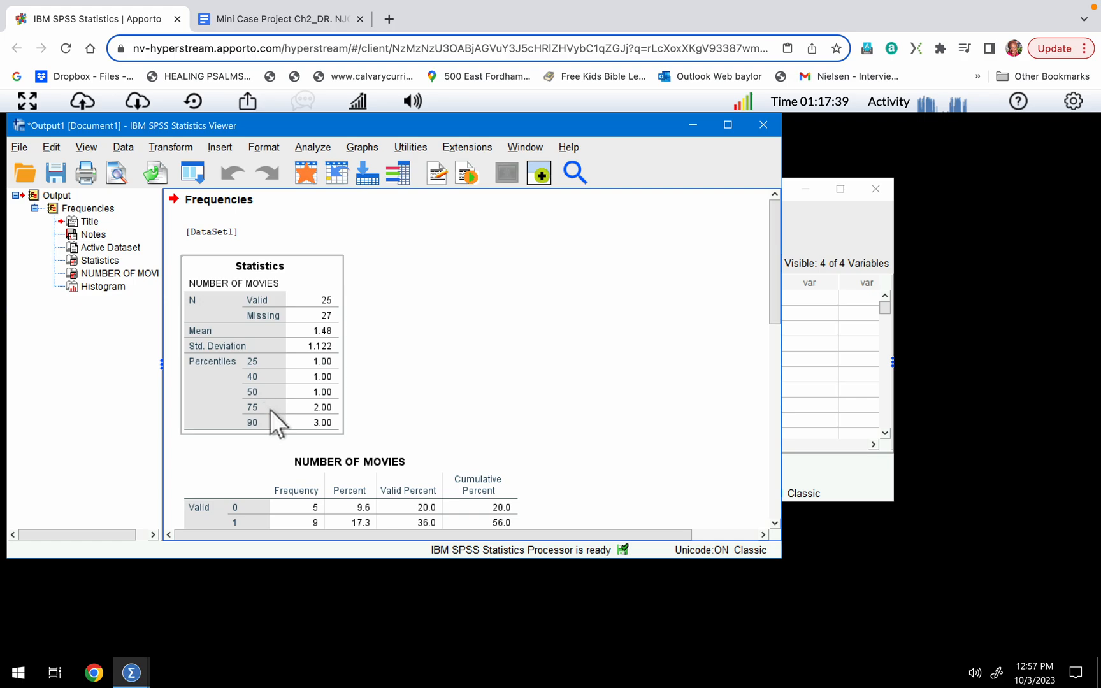
scroll(273, 384, down, 10)
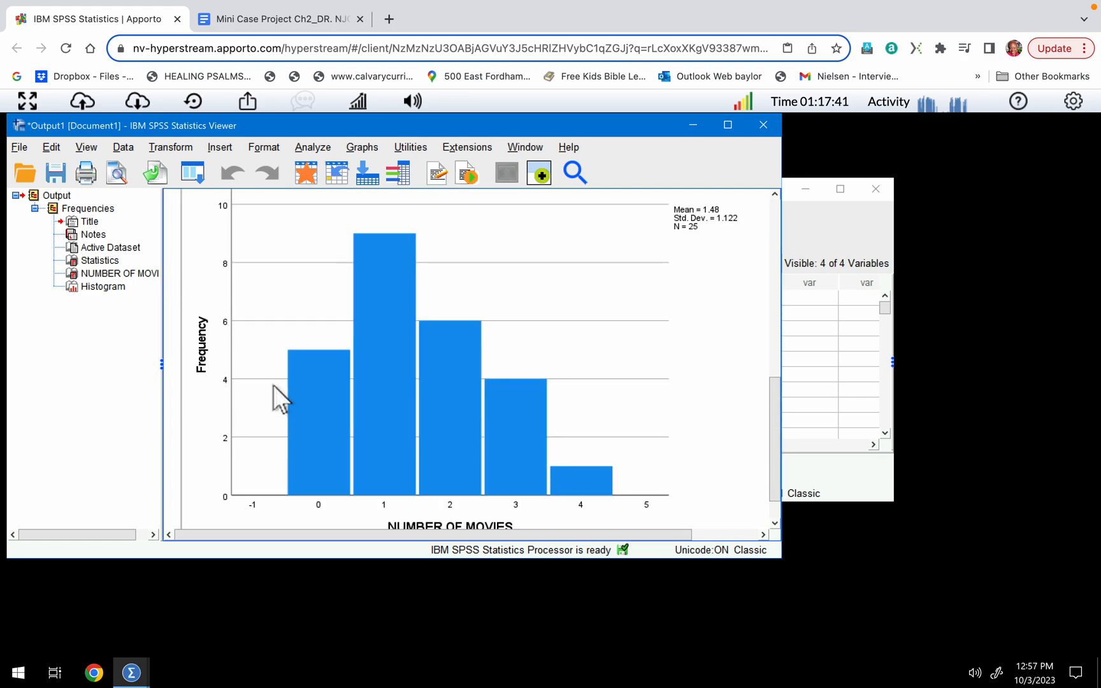
scroll(273, 384, up, 5)
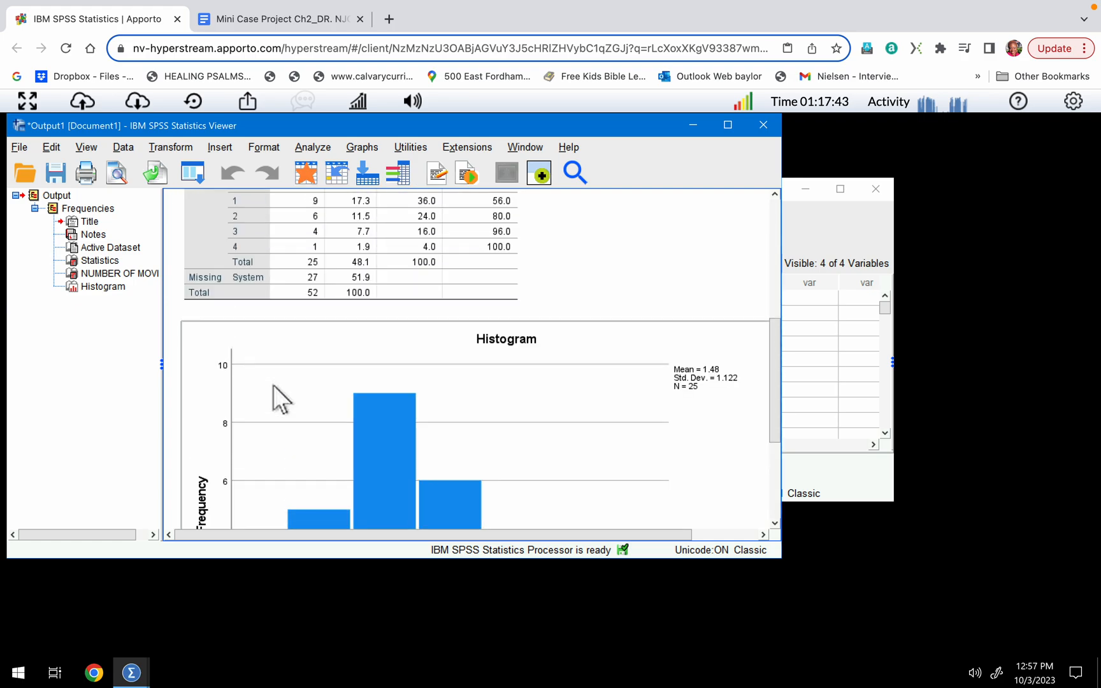
scroll(273, 384, up, 2)
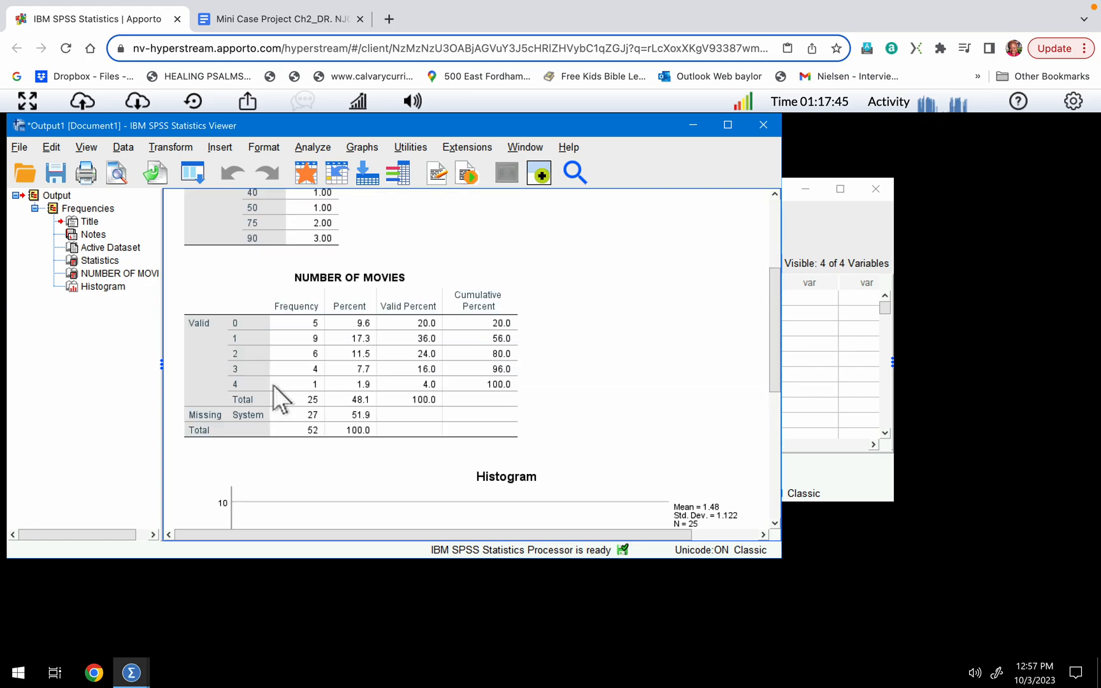
scroll(273, 384, down, 5)
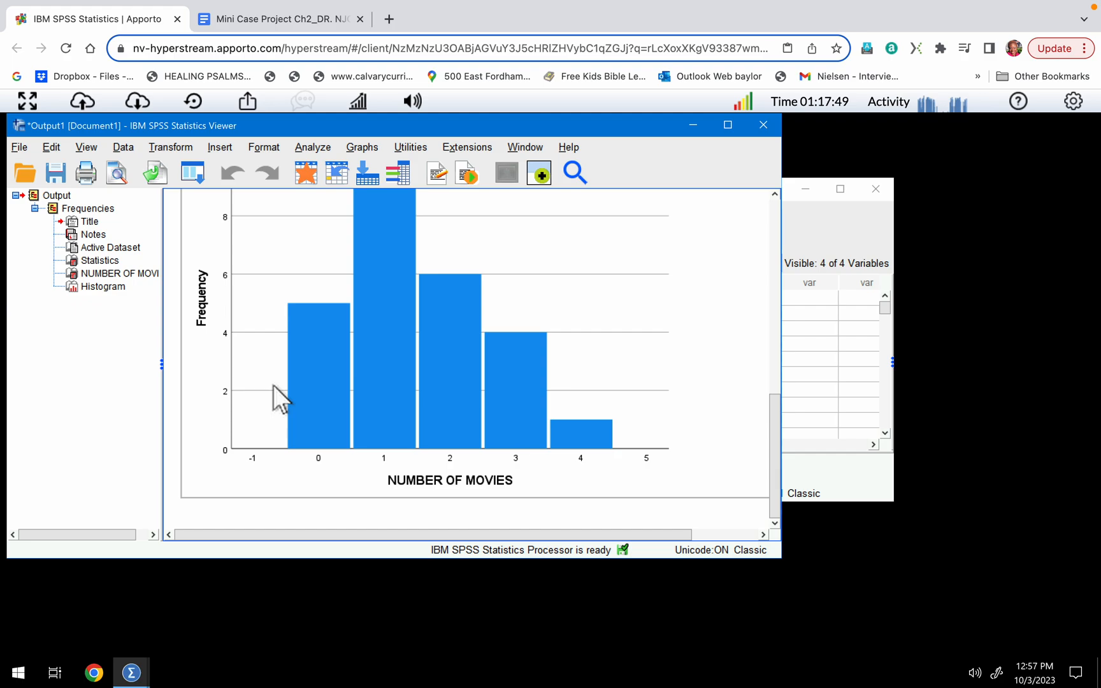
Switch to the Mini Case Project Ch2 document in Google Docs and check the last parts of Exercise # 1, down to the stem plot.
click(268, 25)
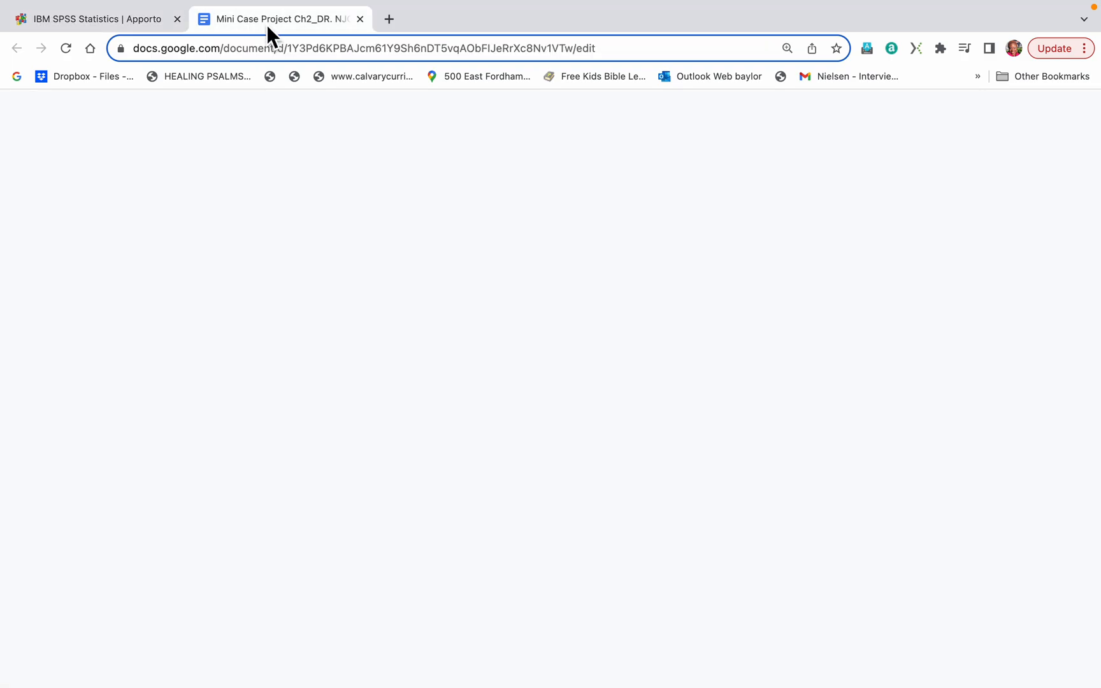
scroll(405, 400, down, 4)
scroll(405, 400, down, 6)
scroll(405, 401, down, 5)
scroll(405, 400, down, 4)
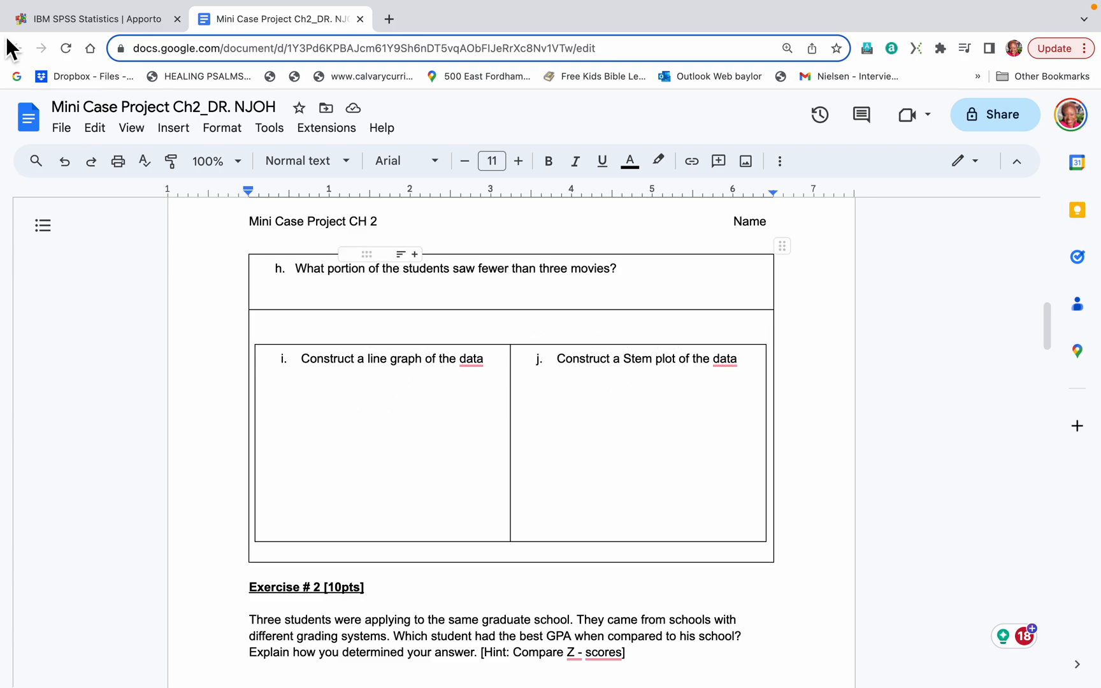
Switch back to SPSS and set up an Explore analysis with NUMBER OF MOVIES as the dependent variable, displaying plots only.
click(84, 15)
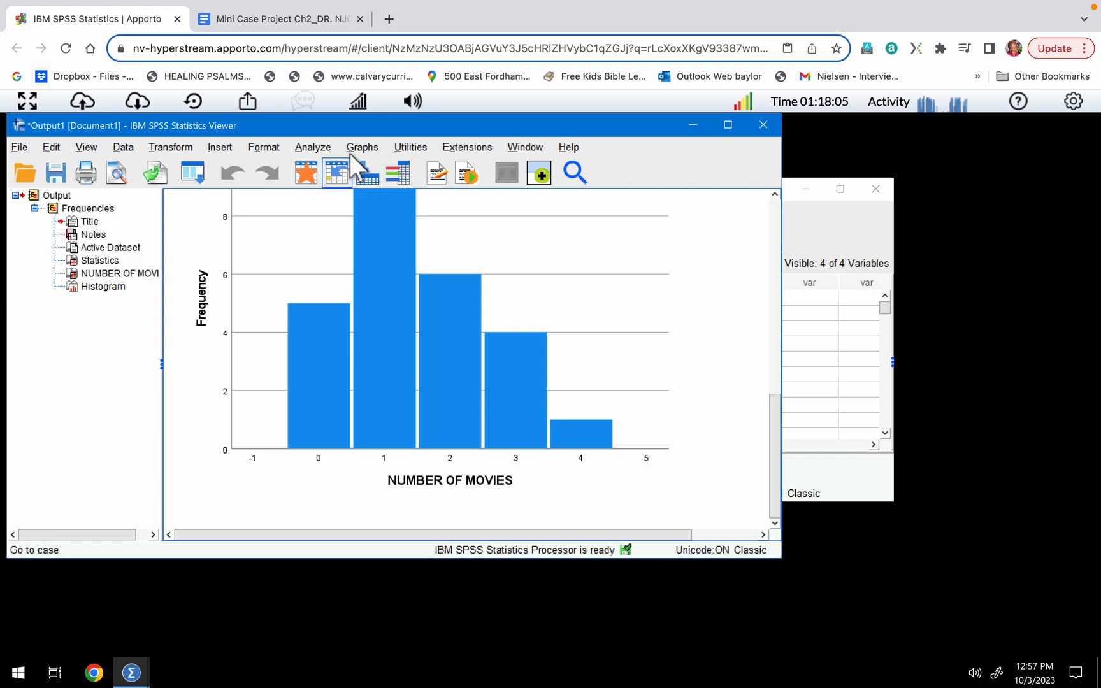
click(304, 151)
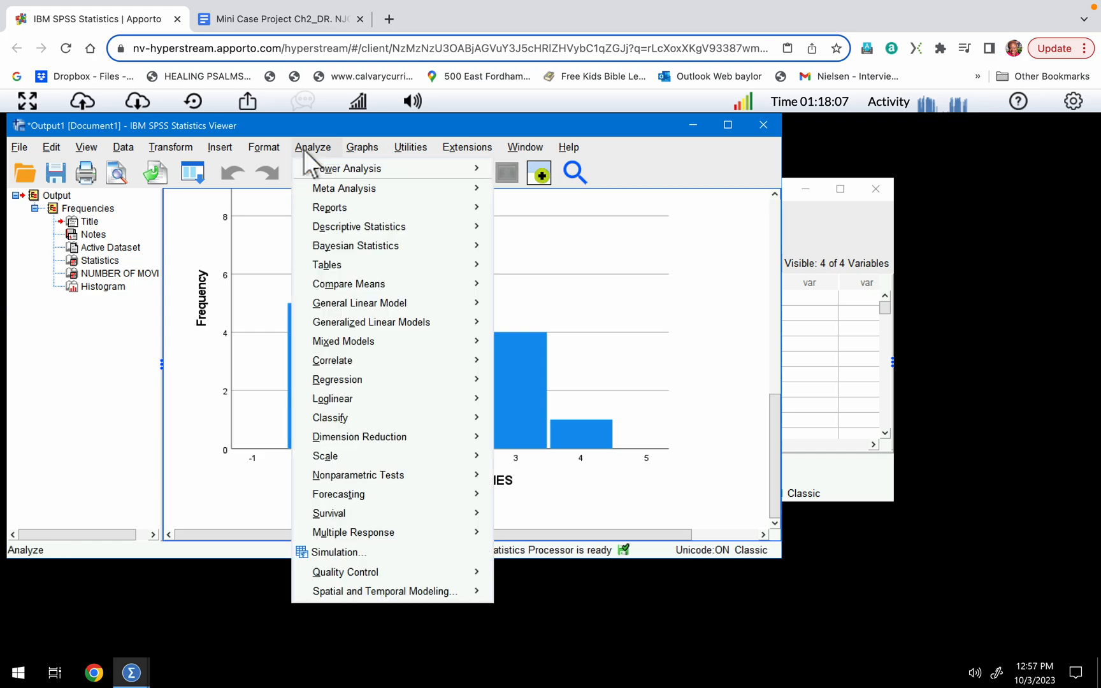
mouse_move(371, 221)
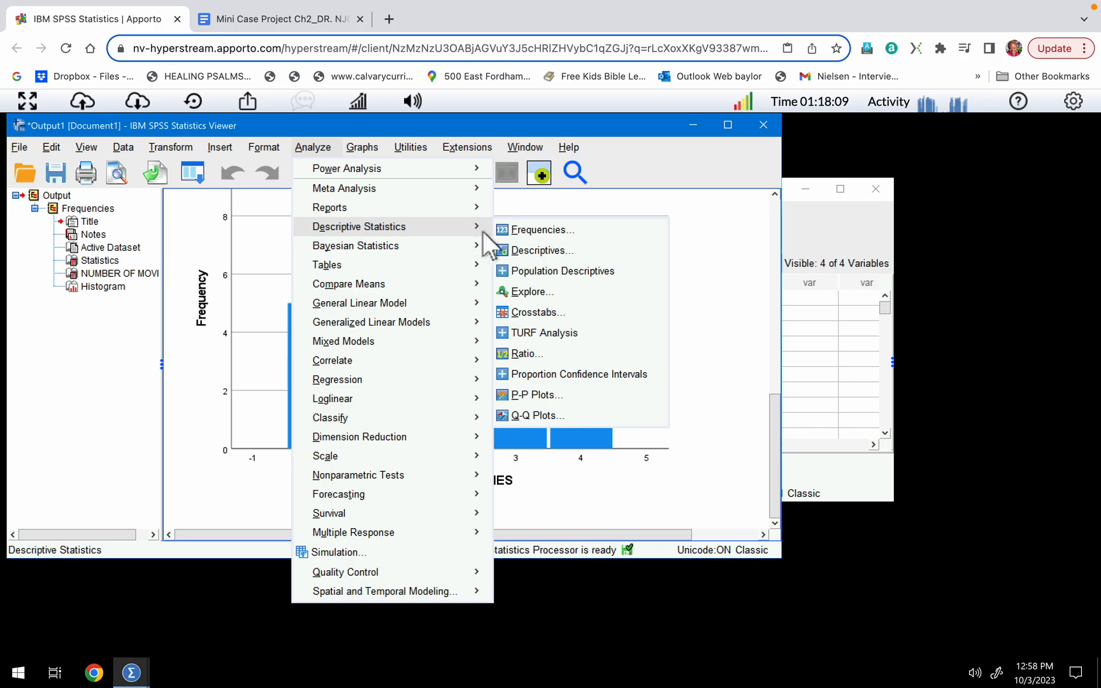
click(518, 291)
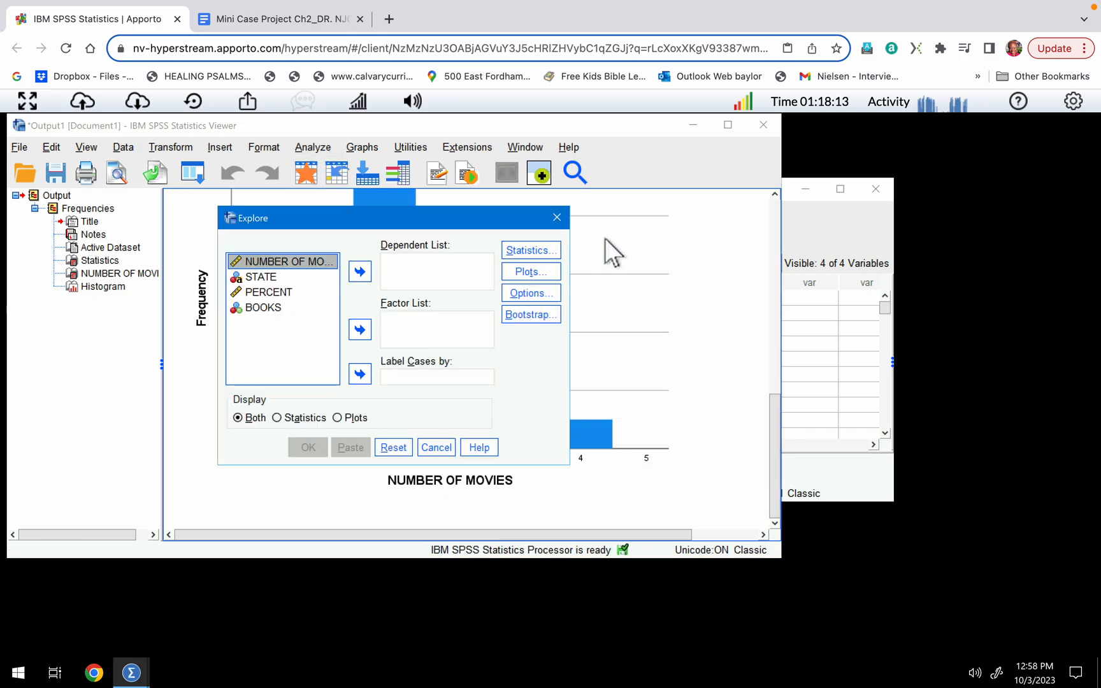
click(360, 272)
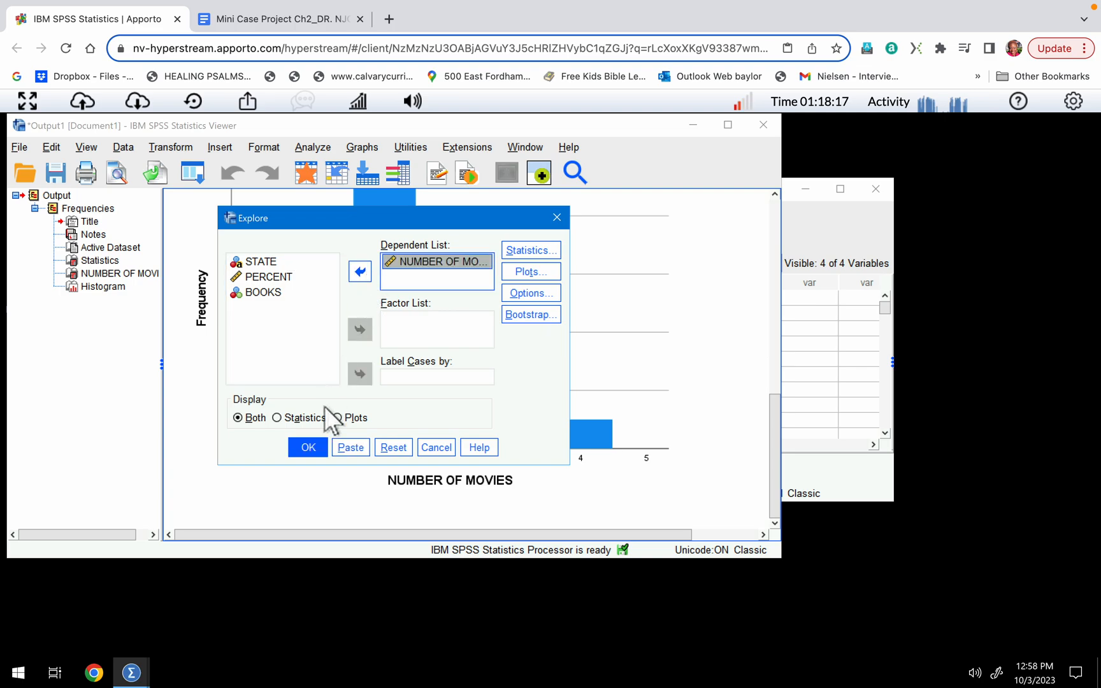
click(337, 419)
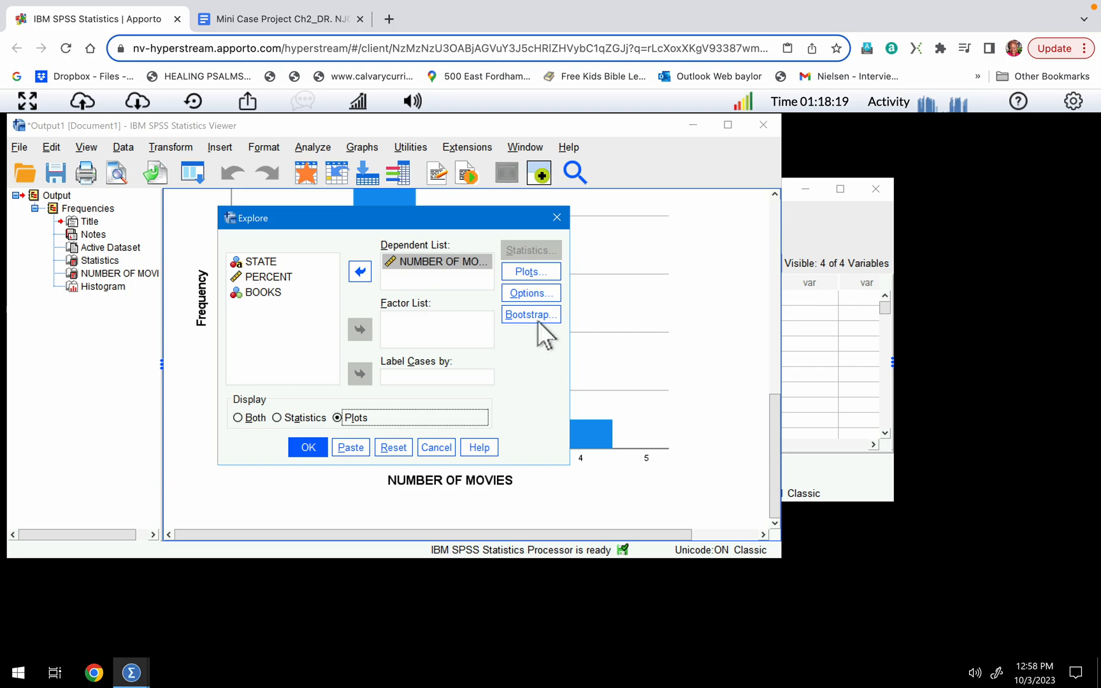
Accept the Explore plot settings with Stem-and-leaf and Factor levels together boxplots, and run the analysis.
click(532, 273)
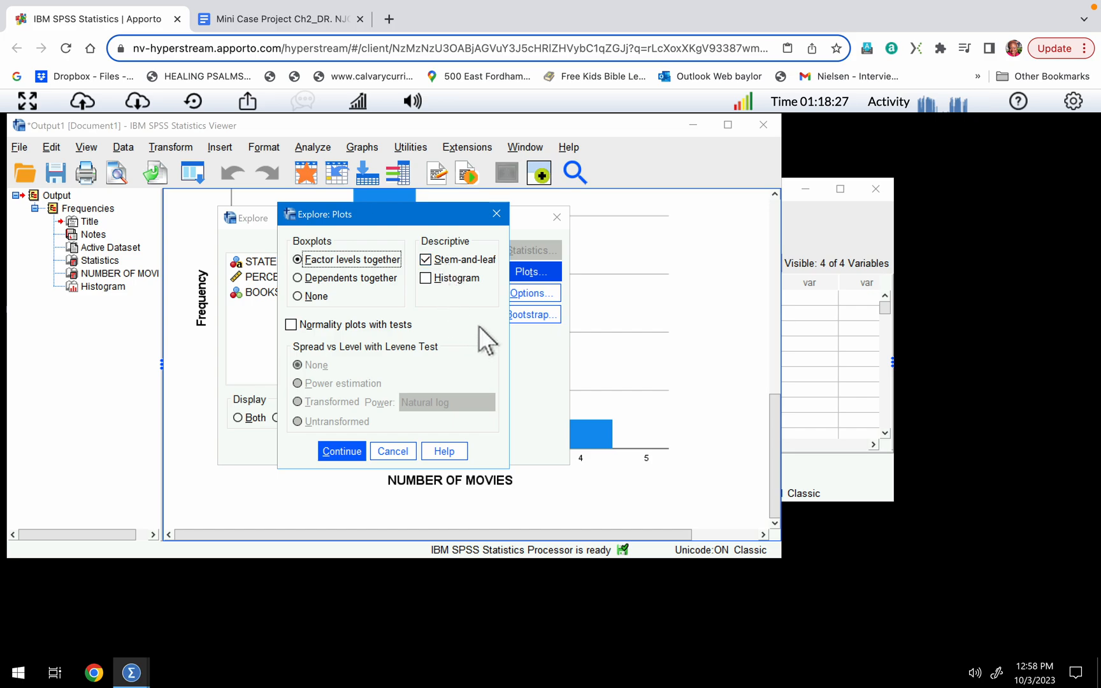
click(345, 447)
click(313, 452)
Open the NUMBER OF MOVIES stem-and-leaf plot for editing and delete the empty second row for stem 0.
scroll(407, 425, down, 3)
scroll(407, 425, down, 1)
scroll(408, 425, up, 1)
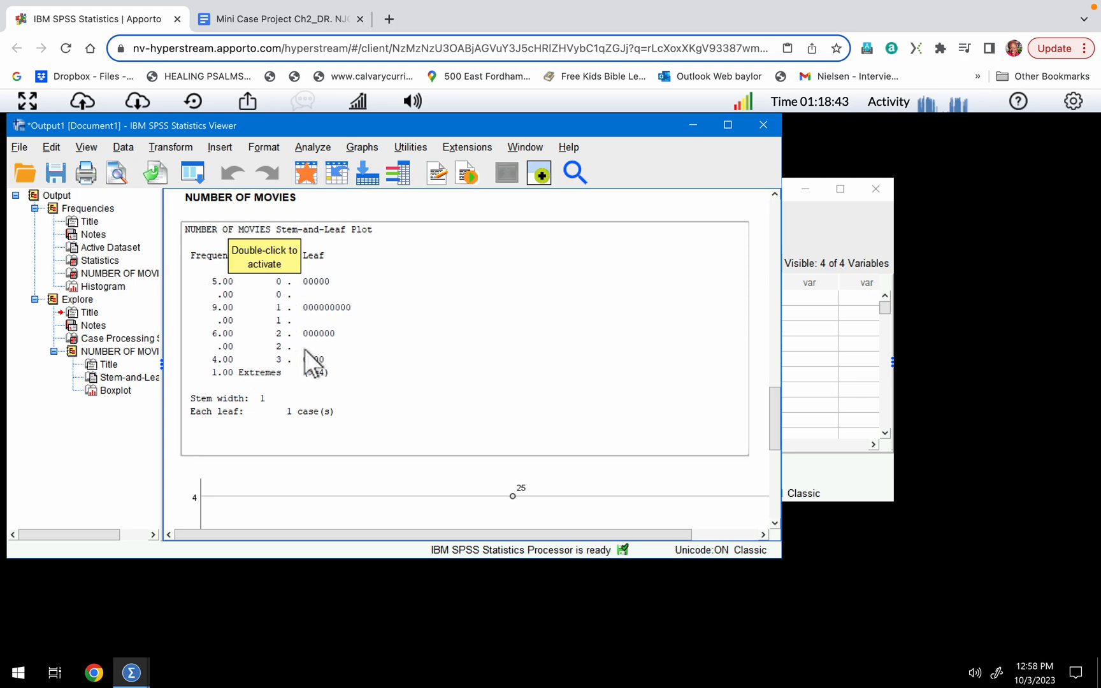
scroll(305, 350, down, 8)
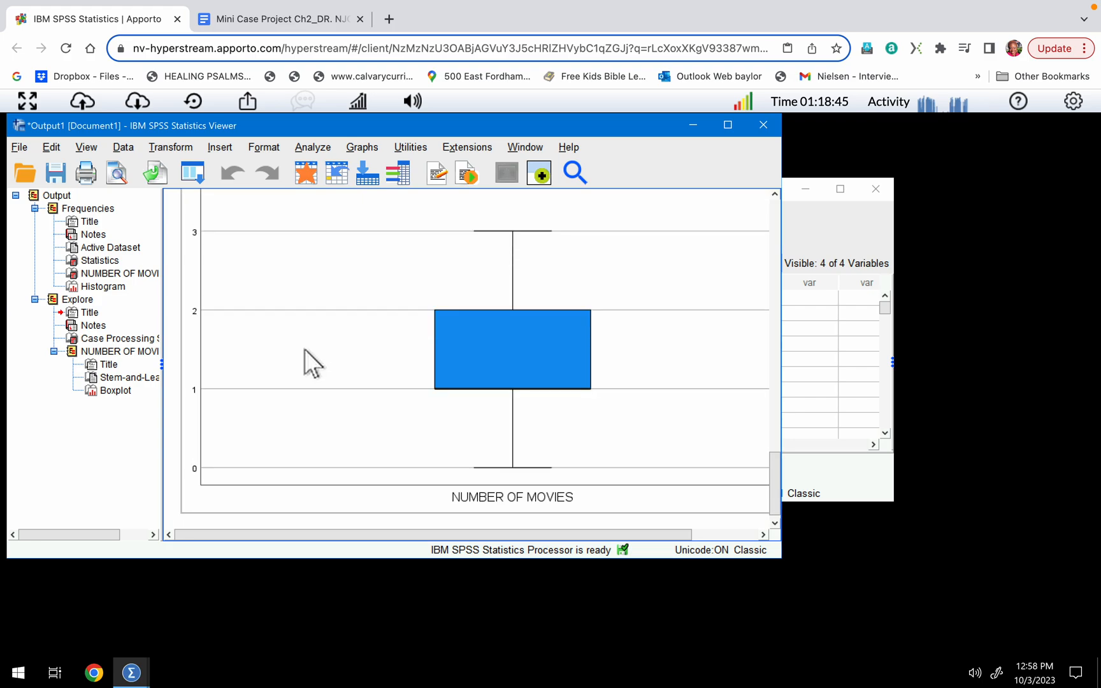
scroll(305, 349, up, 10)
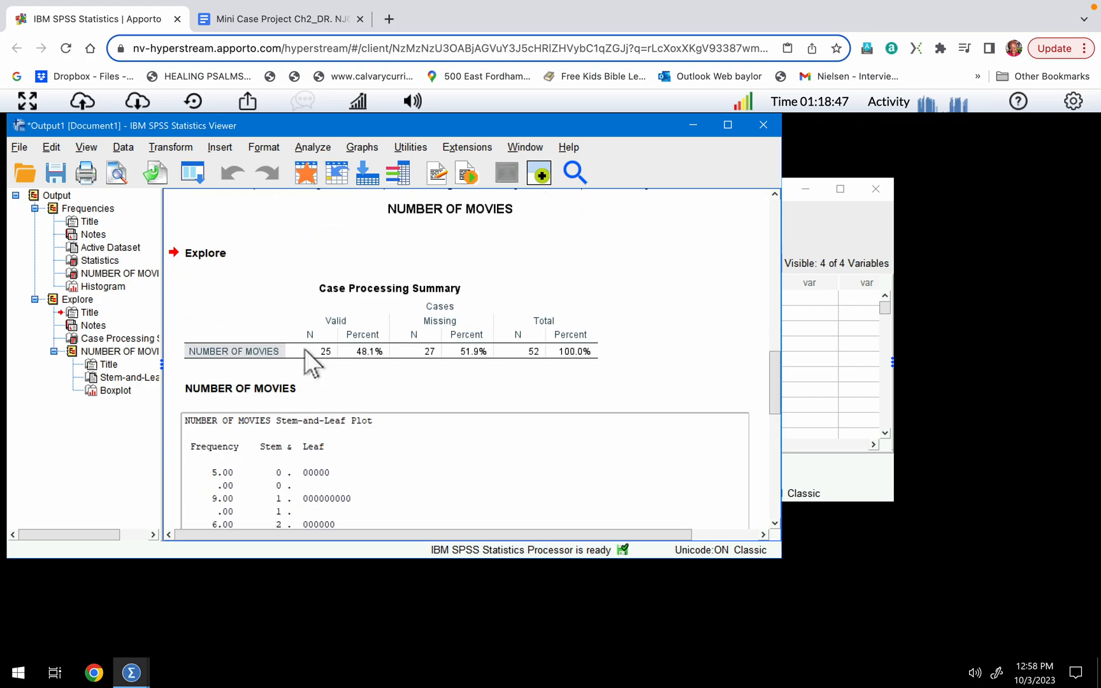
scroll(304, 349, down, 3)
click(304, 348)
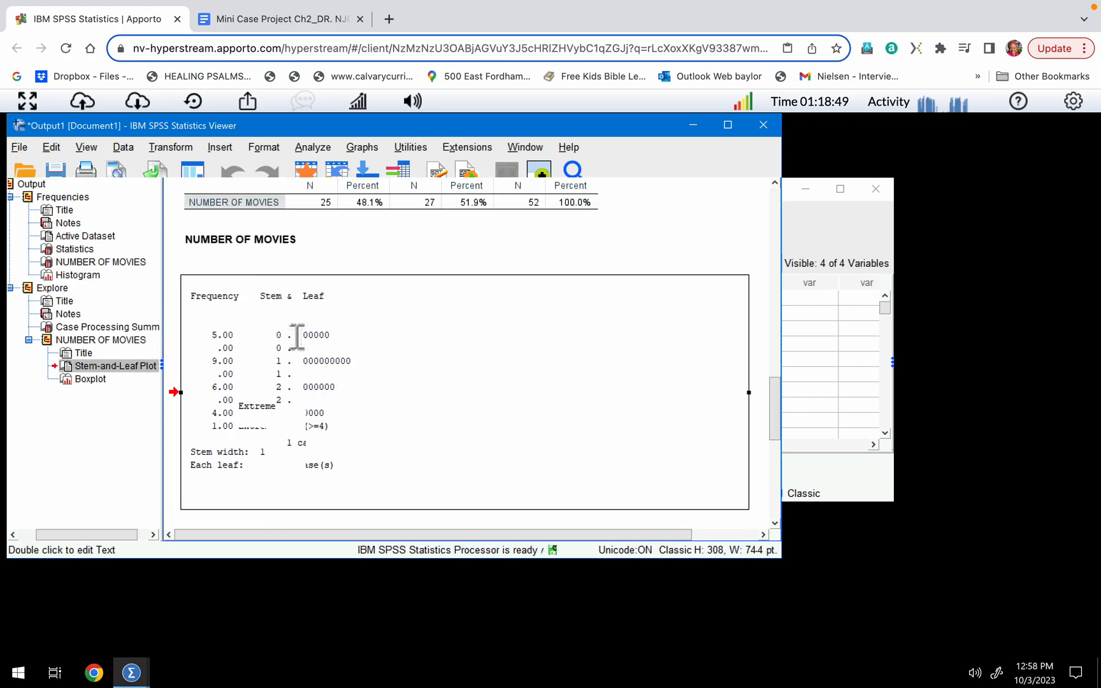
double_click(298, 337)
double_click(321, 337)
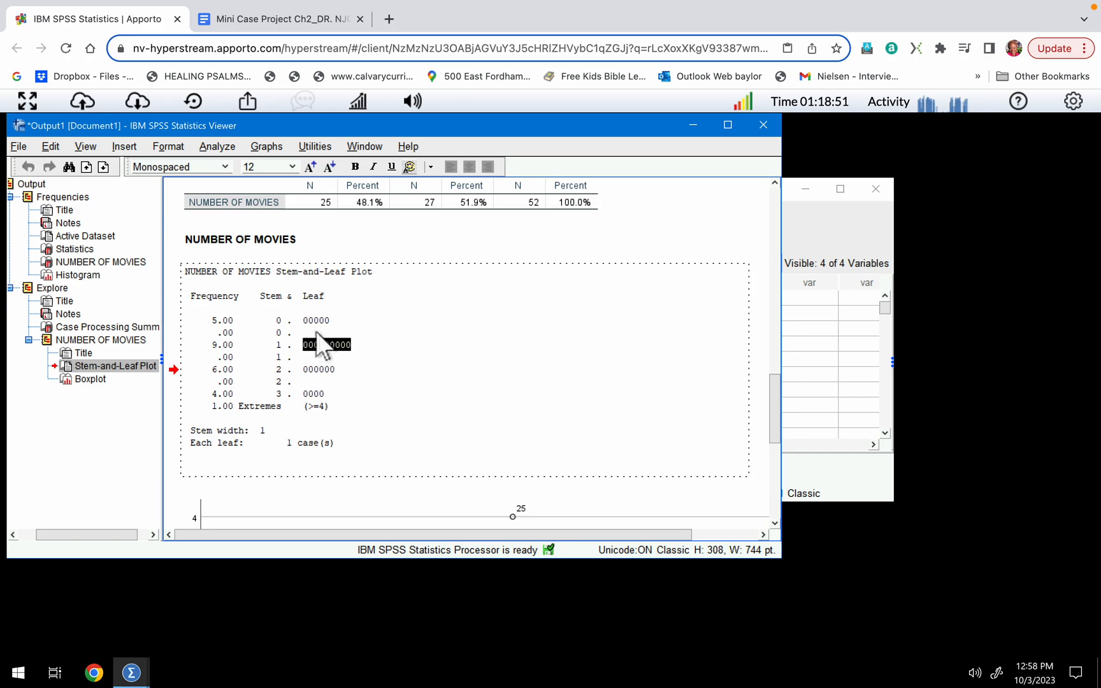
double_click(315, 332)
click(298, 328)
key(BackSpace)
key(BackSpace)
key(BackSpace)
key(BackSpace)
key(BackSpace)
key(BackSpace)
key(BackSpace)
key(BackSpace)
key(BackSpace)
key(BackSpace)
key(BackSpace)
key(BackSpace)
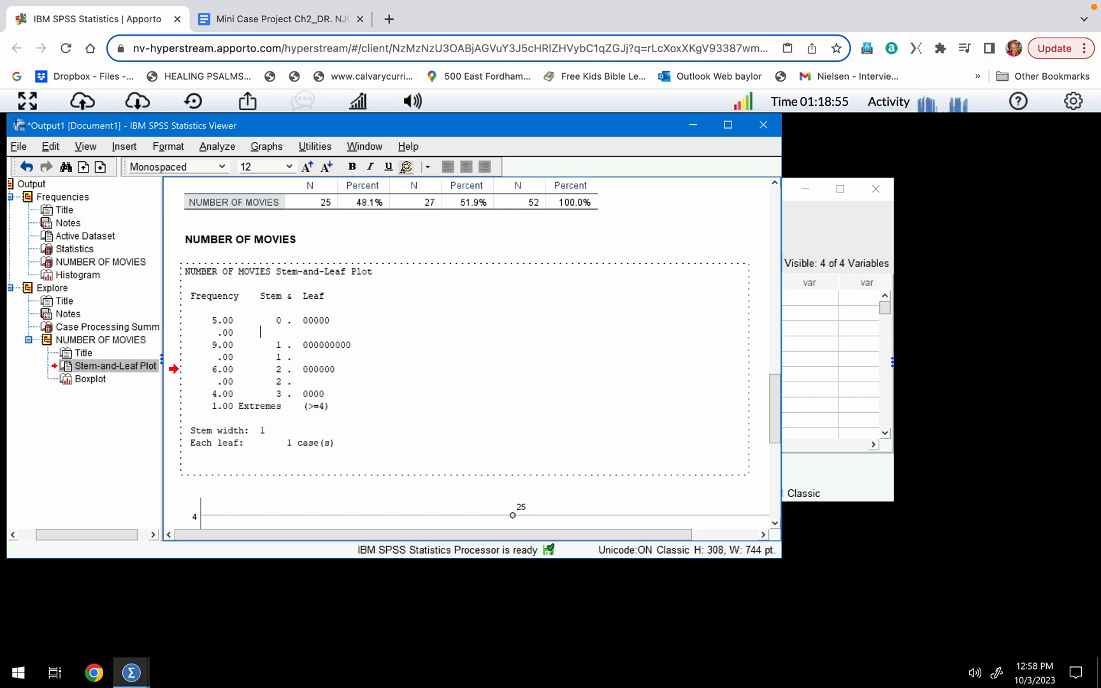
key(BackSpace)
key(BackSpace)
key(BackSpace)
key(BackSpace)
key(BackSpace)
key(BackSpace)
key(BackSpace)
key(BackSpace)
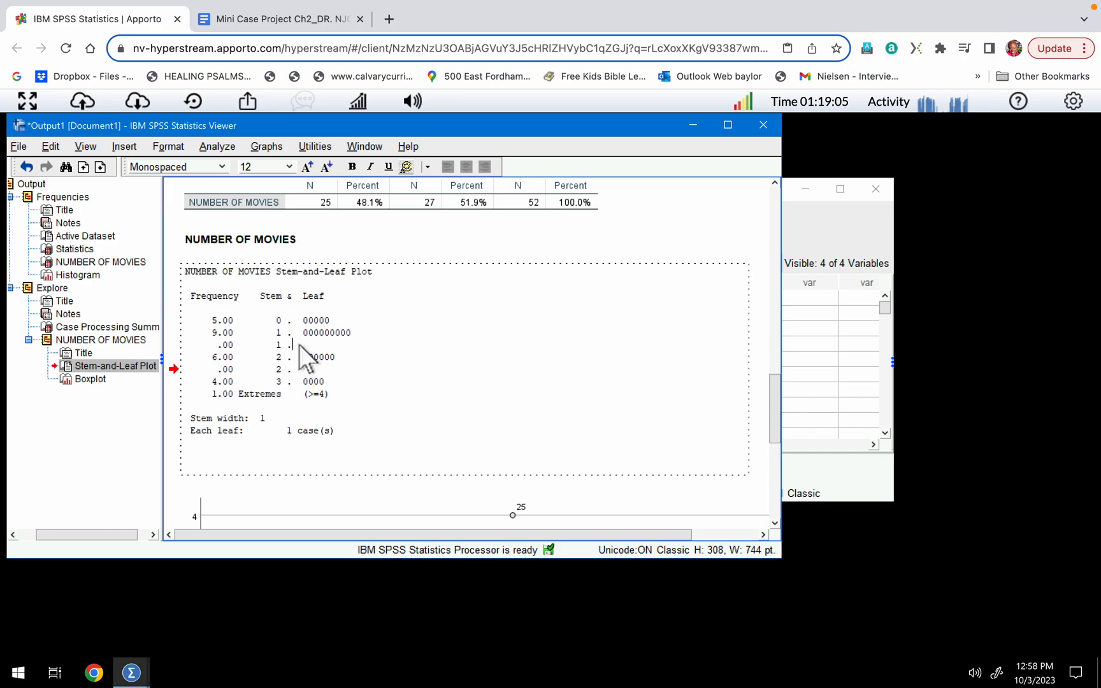
Delete the empty second row for stem 1 from the stem-and-leaf plot.
key(BackSpace)
key(BackSpace)
key(BackSpace)
key(BackSpace)
key(BackSpace)
key(BackSpace)
key(BackSpace)
key(BackSpace)
key(BackSpace)
key(BackSpace)
key(BackSpace)
key(BackSpace)
key(BackSpace)
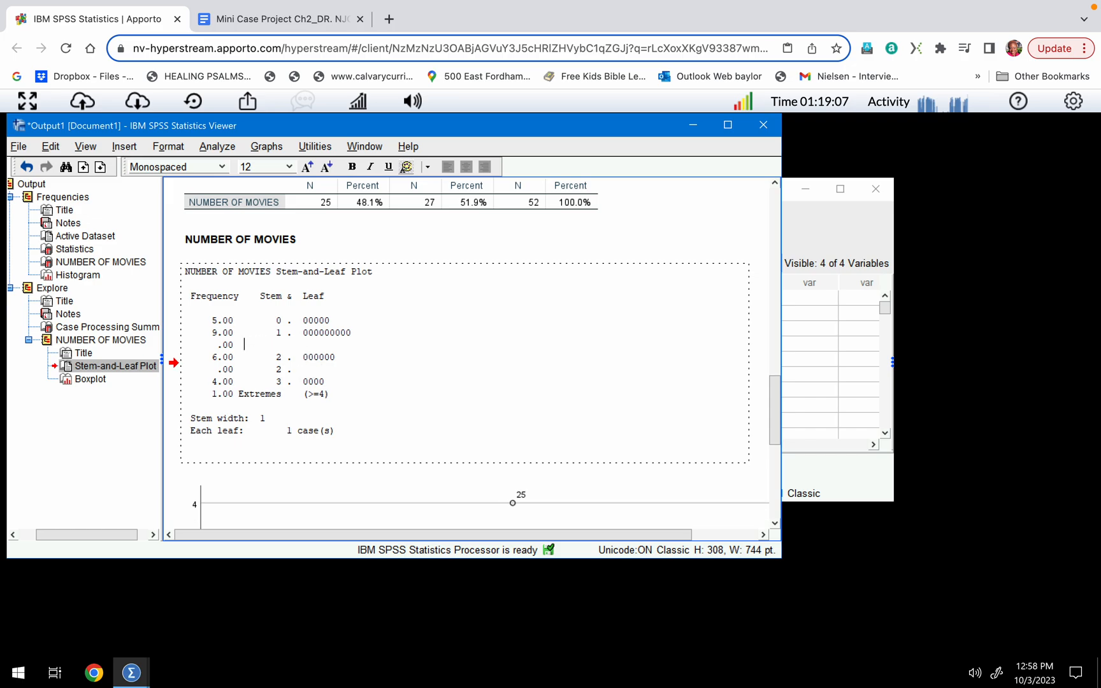
key(BackSpace)
key(BackSpace)
key(BackSpace)
key(BackSpace)
key(BackSpace)
key(BackSpace)
key(BackSpace)
key(BackSpace)
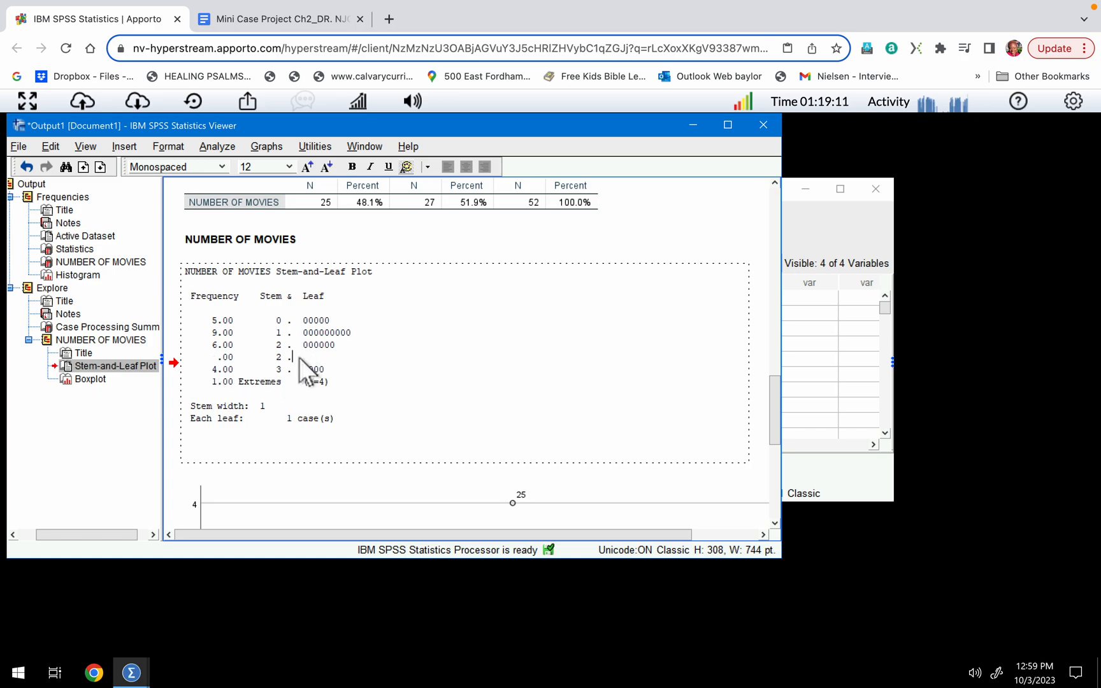
Delete the empty second row for stem 2 from the stem-and-leaf plot.
key(BackSpace)
key(BackSpace)
key(BackSpace)
key(BackSpace)
key(BackSpace)
key(BackSpace)
key(BackSpace)
key(BackSpace)
key(BackSpace)
key(BackSpace)
key(BackSpace)
key(BackSpace)
key(BackSpace)
key(BackSpace)
key(BackSpace)
key(BackSpace)
key(BackSpace)
key(BackSpace)
key(BackSpace)
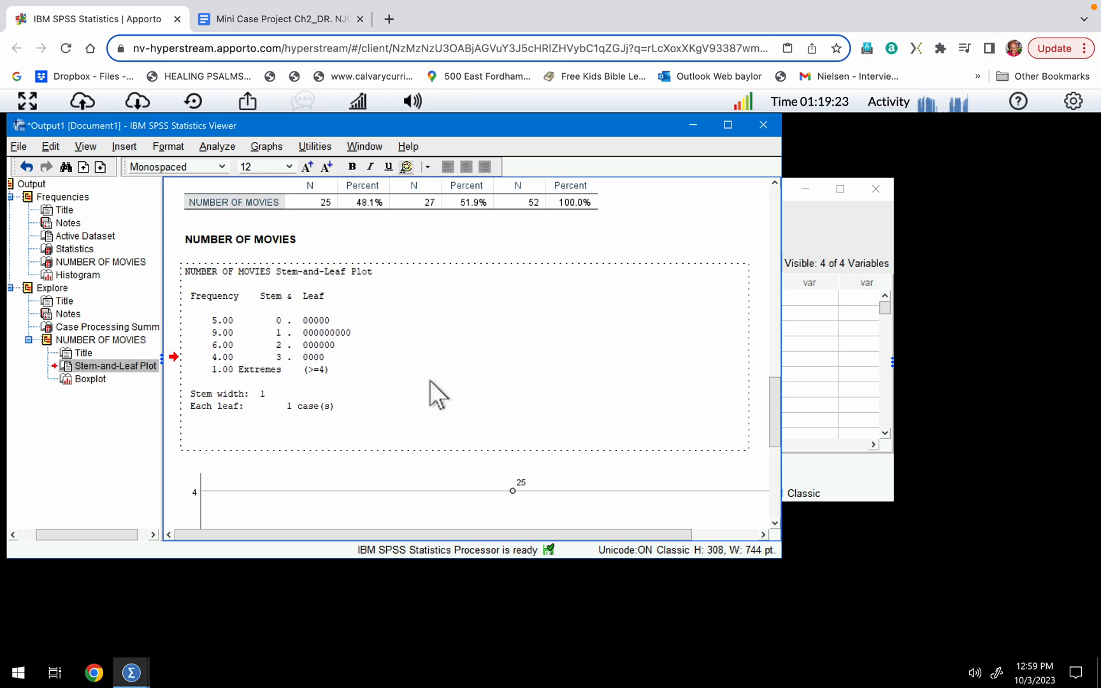
Review the Explore output: the Case Processing Summary, the edited stem-and-leaf plot and the boxplot.
scroll(425, 384, down, 5)
scroll(425, 384, down, 2)
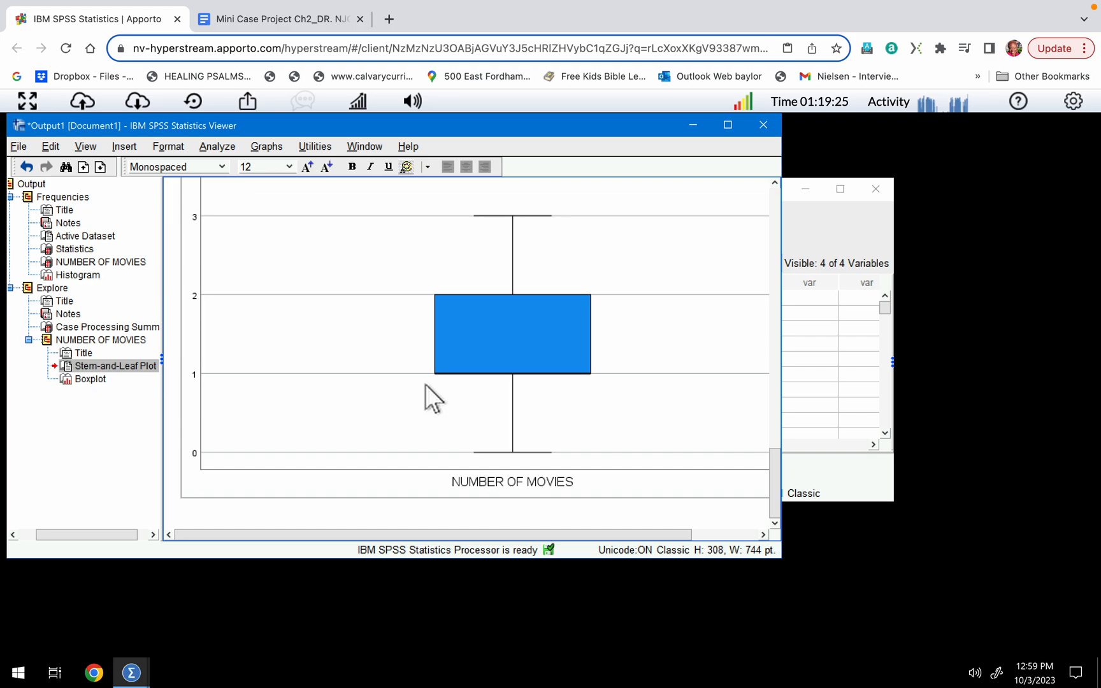
scroll(425, 385, up, 10)
scroll(425, 384, down, 5)
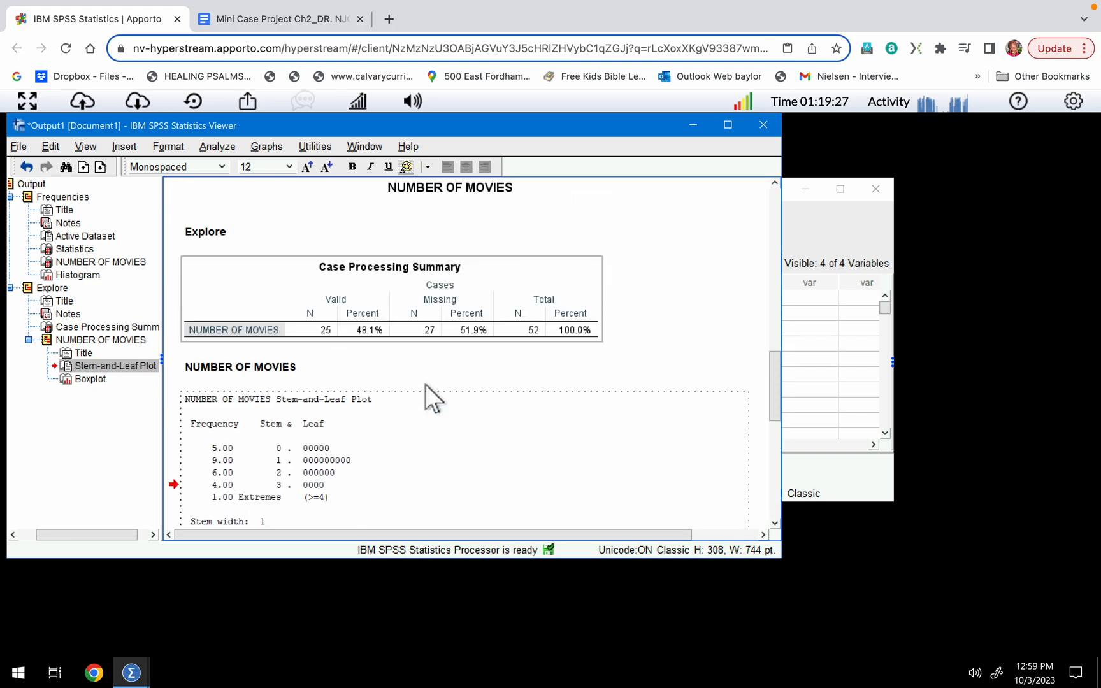
scroll(425, 384, down, 1)
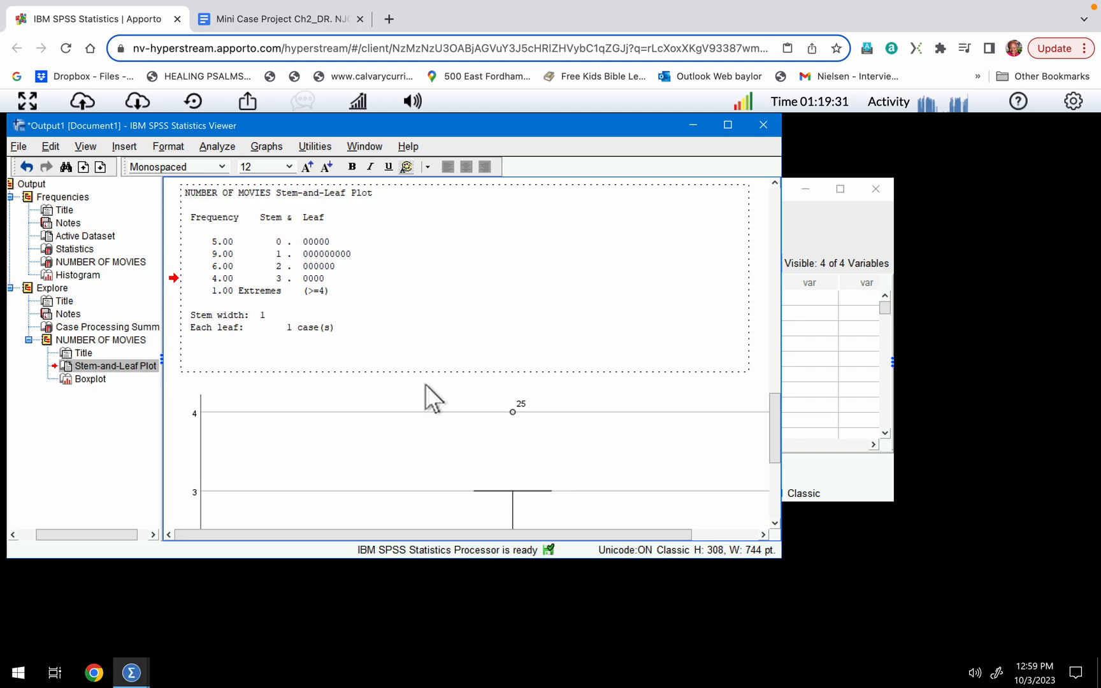
scroll(425, 384, down, 1)
scroll(425, 384, up, 2)
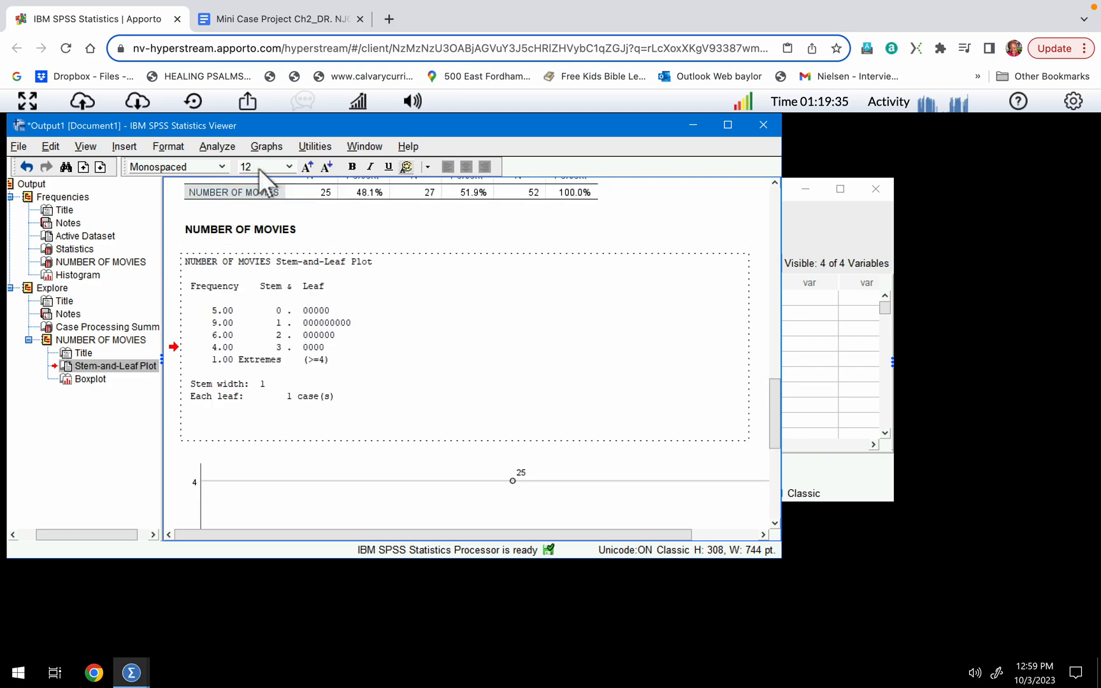
Create a Simple Line chart in Chart Builder with NUMBER OF MOVIES on the x-axis.
click(265, 145)
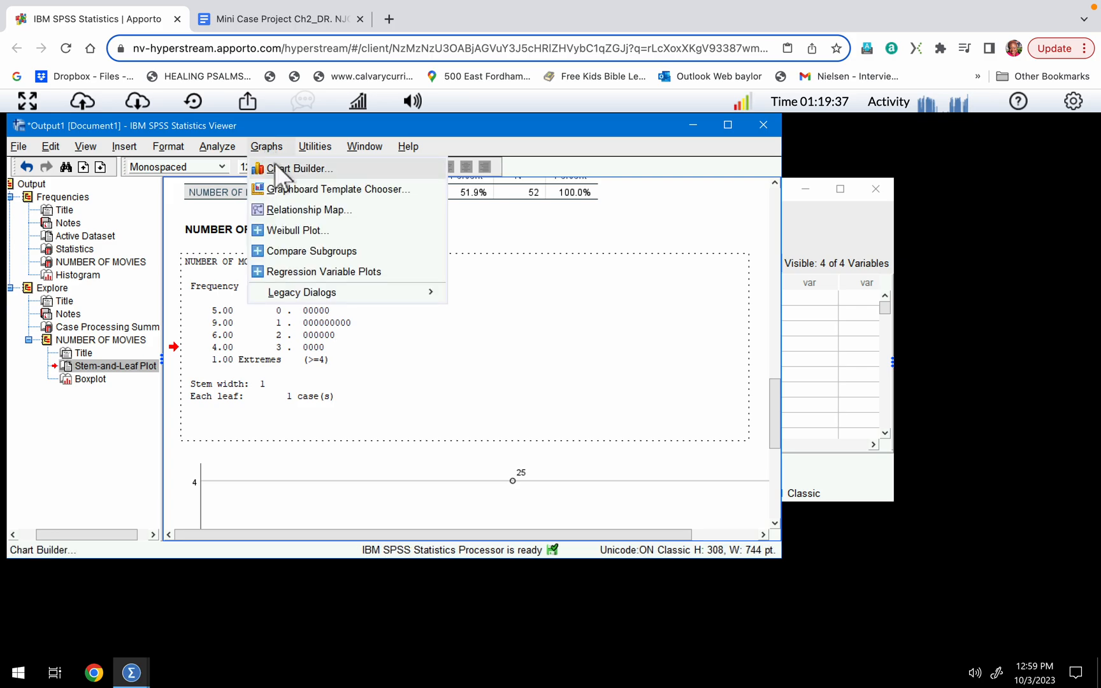
click(276, 164)
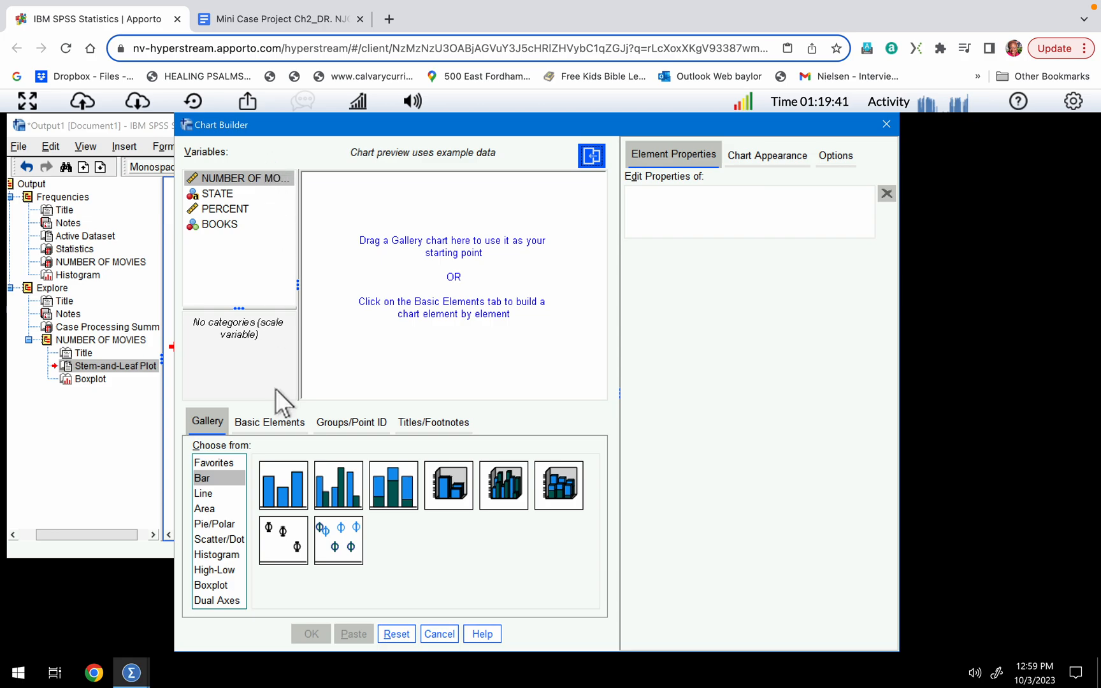
click(205, 491)
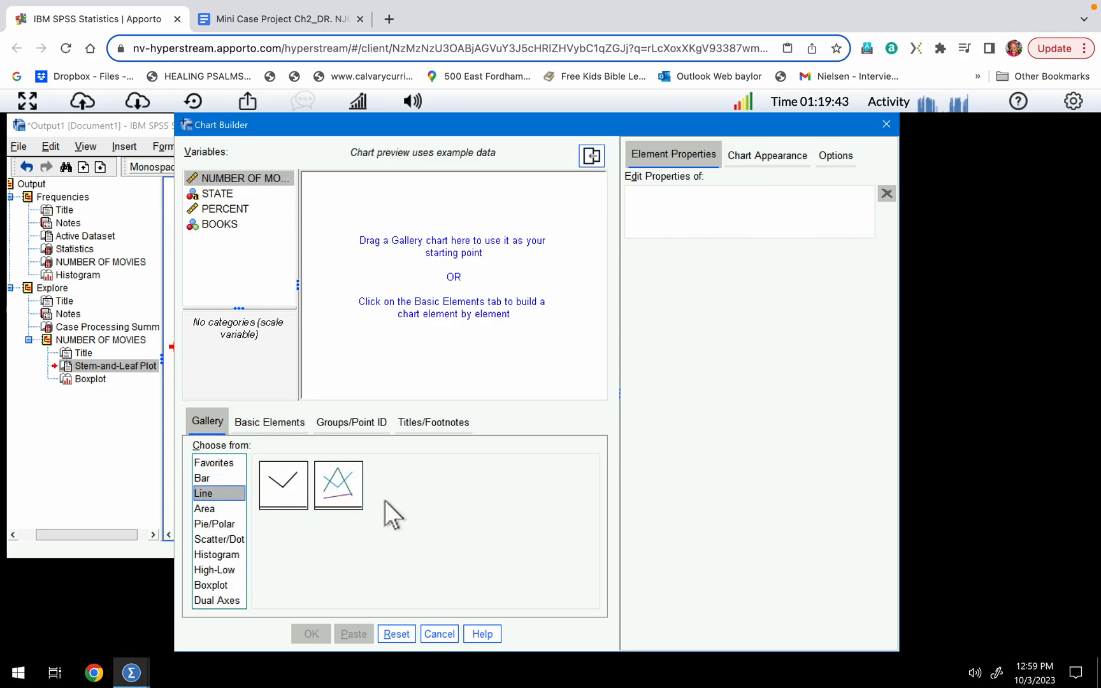
click(279, 488)
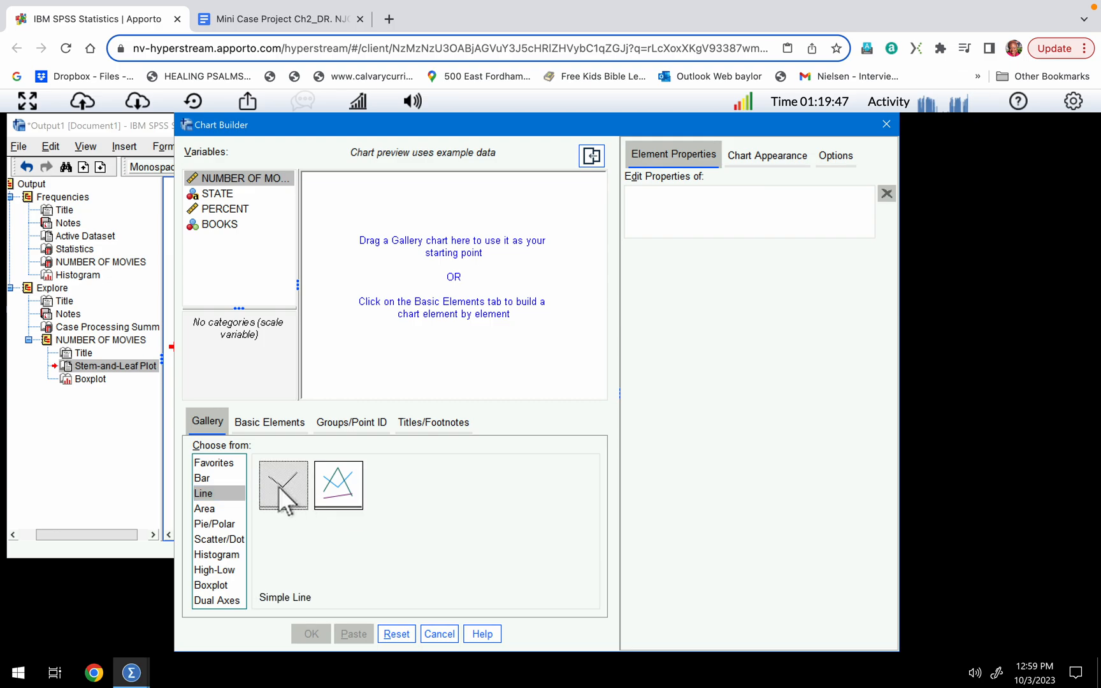
drag(278, 486, 428, 262)
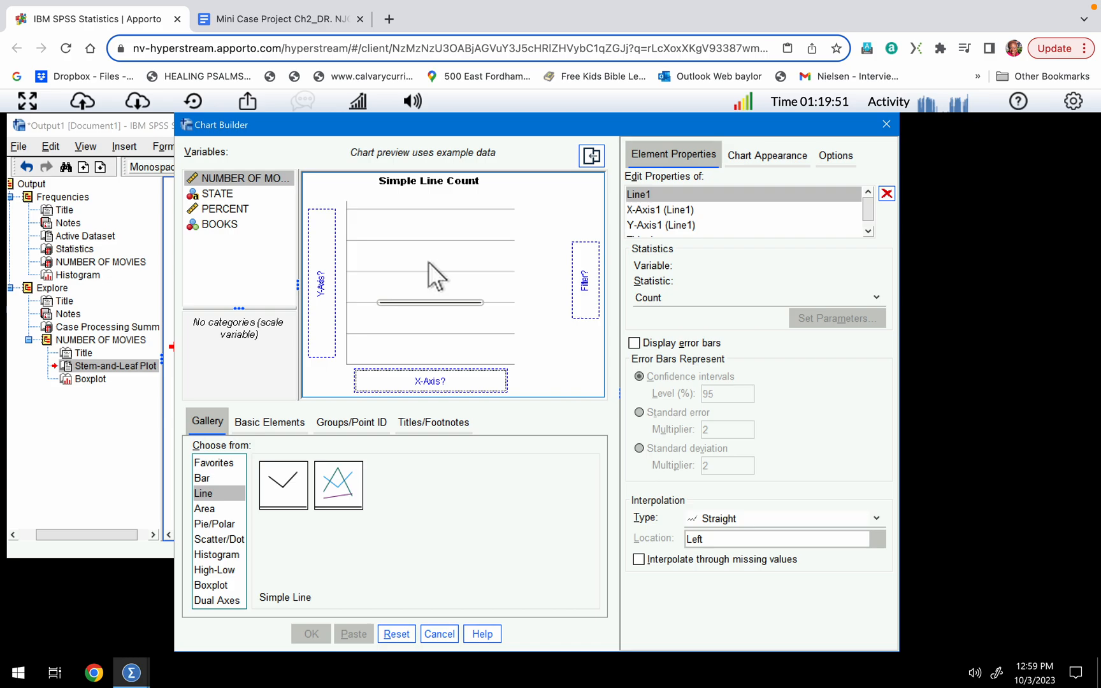
drag(244, 180, 404, 382)
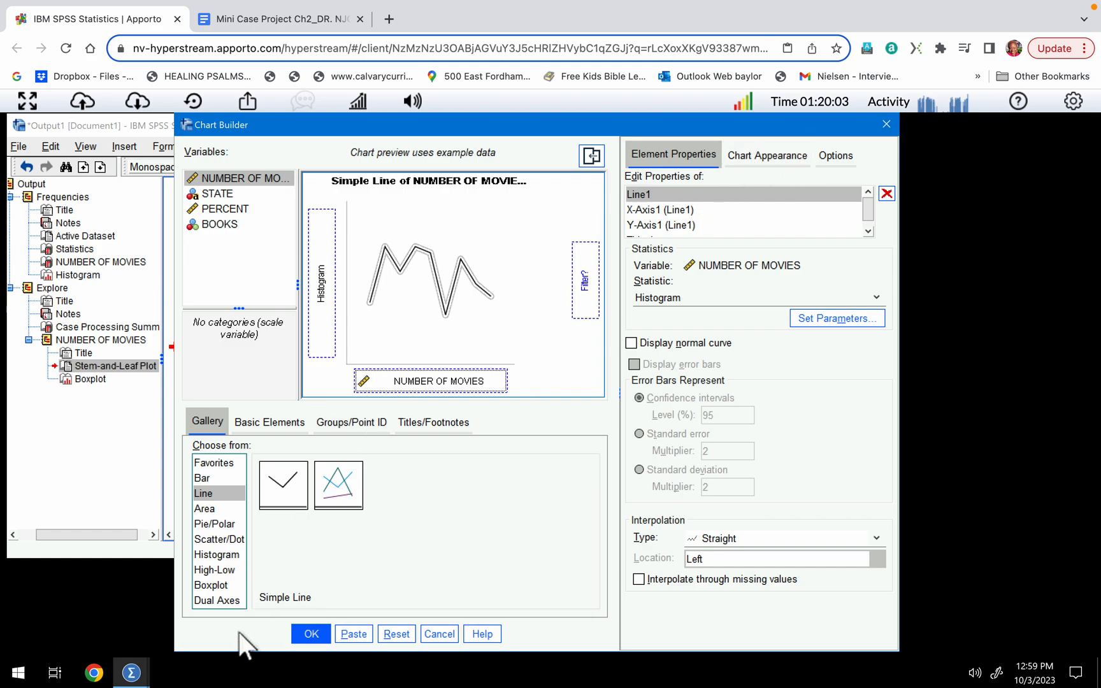
click(308, 634)
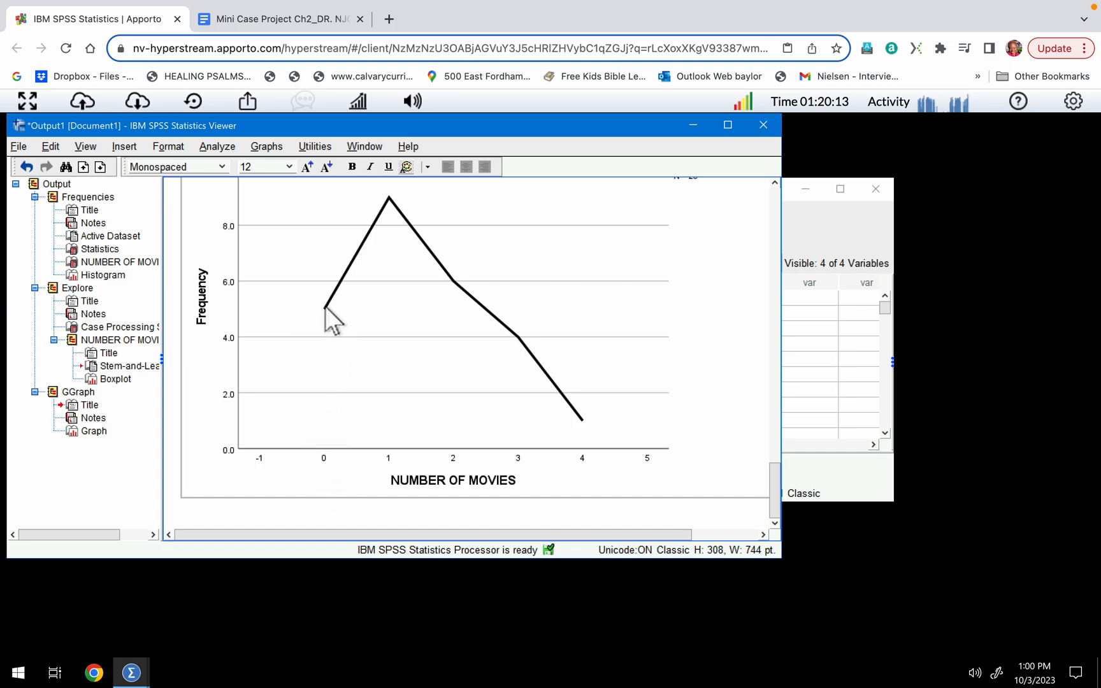
Review the NUMBER OF MOVIES line graph, then recheck the Frequencies statistics, the frequency table and the Explore output.
scroll(356, 350, up, 3)
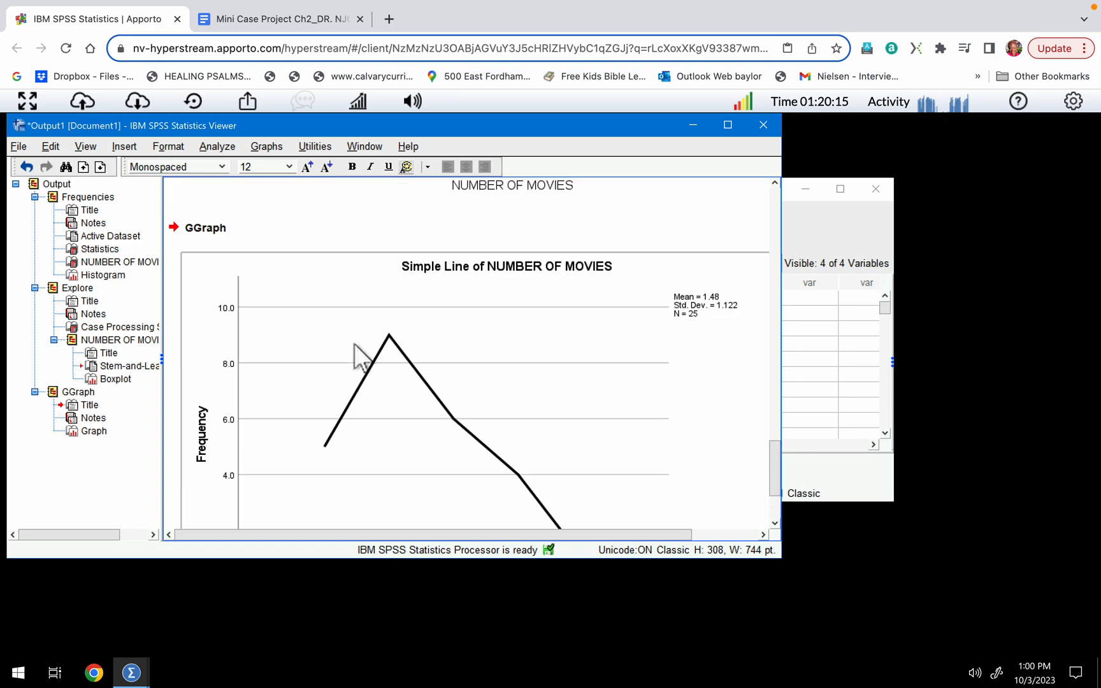
scroll(354, 344, down, 3)
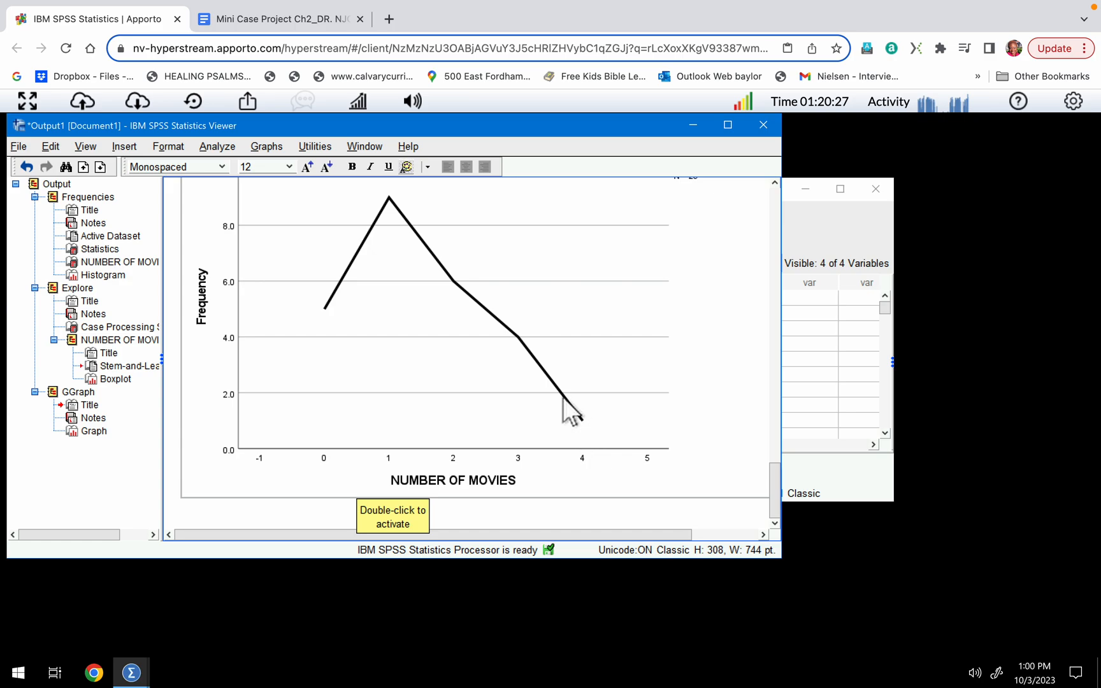
scroll(563, 396, up, 5)
scroll(563, 398, up, 15)
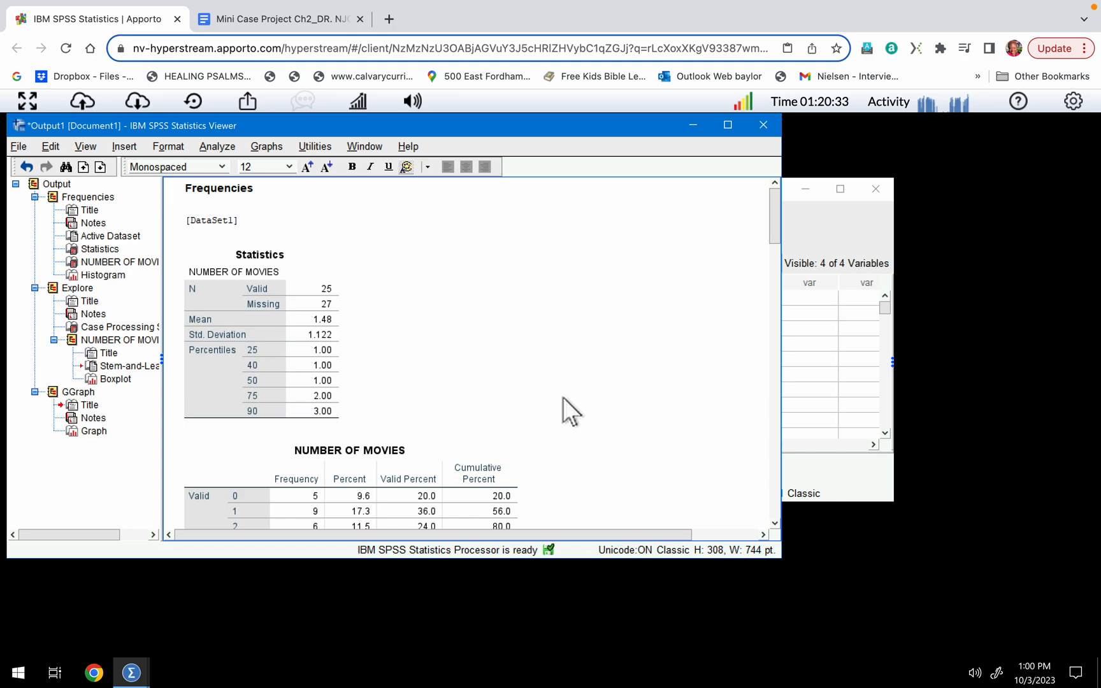
scroll(563, 396, down, 3)
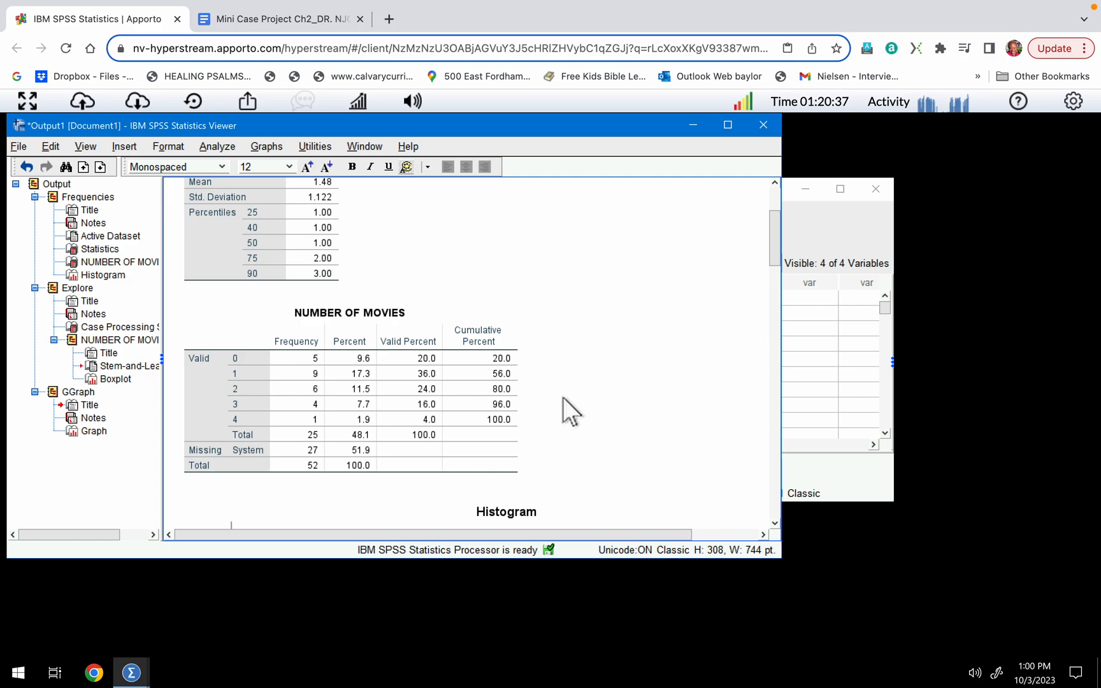
scroll(563, 397, up, 1)
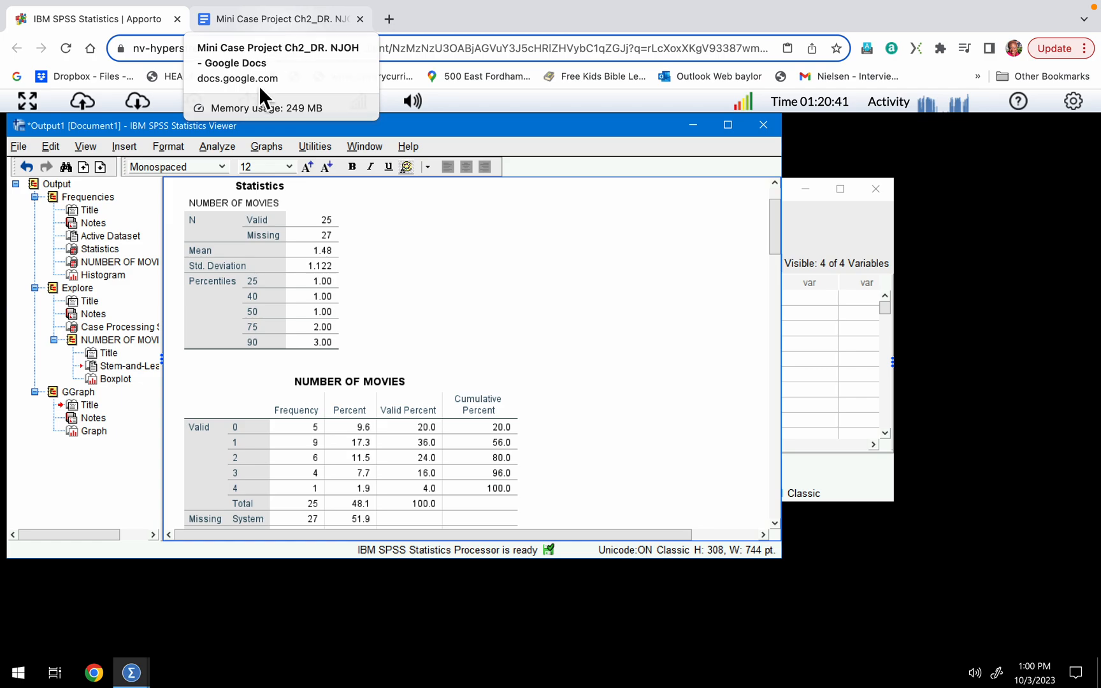
scroll(513, 336, up, 1)
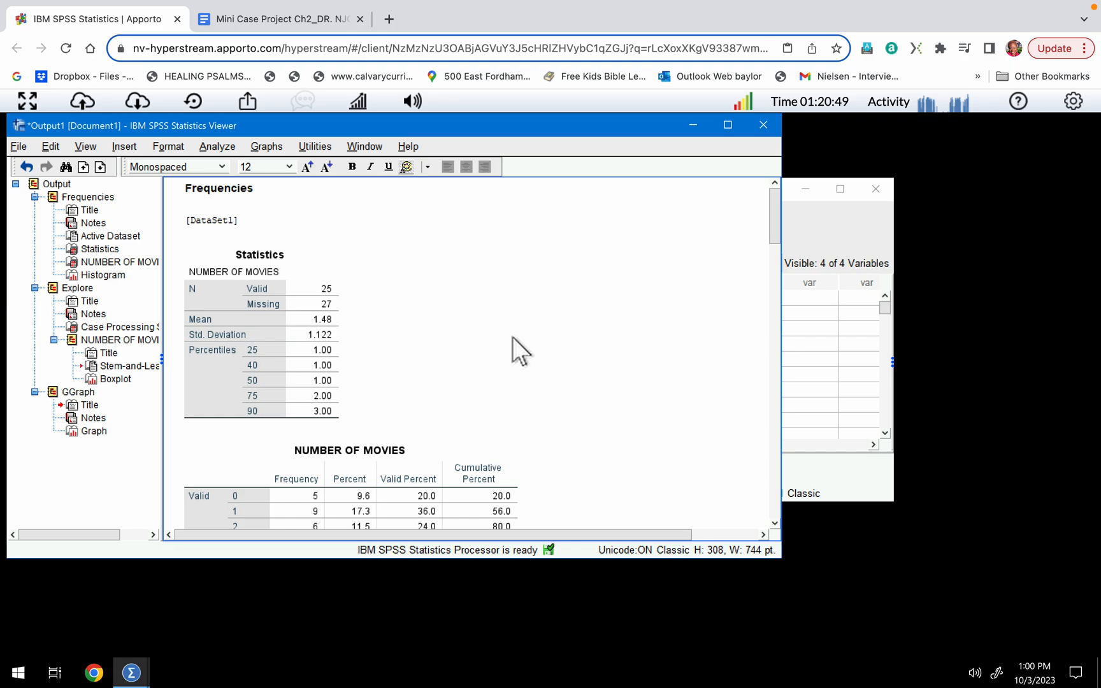
scroll(512, 336, down, 10)
click(368, 332)
click(376, 277)
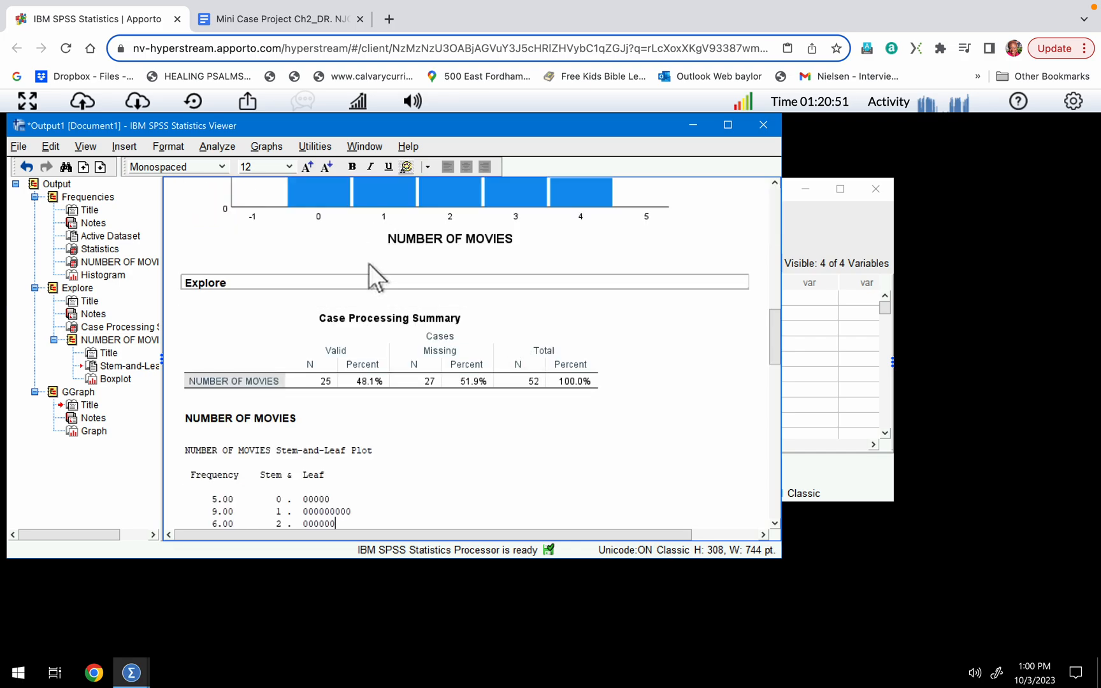
Maximize the output viewer and capture a screenshot of the NUMBER OF MOVIES Statistics table.
key(super+shift+4)
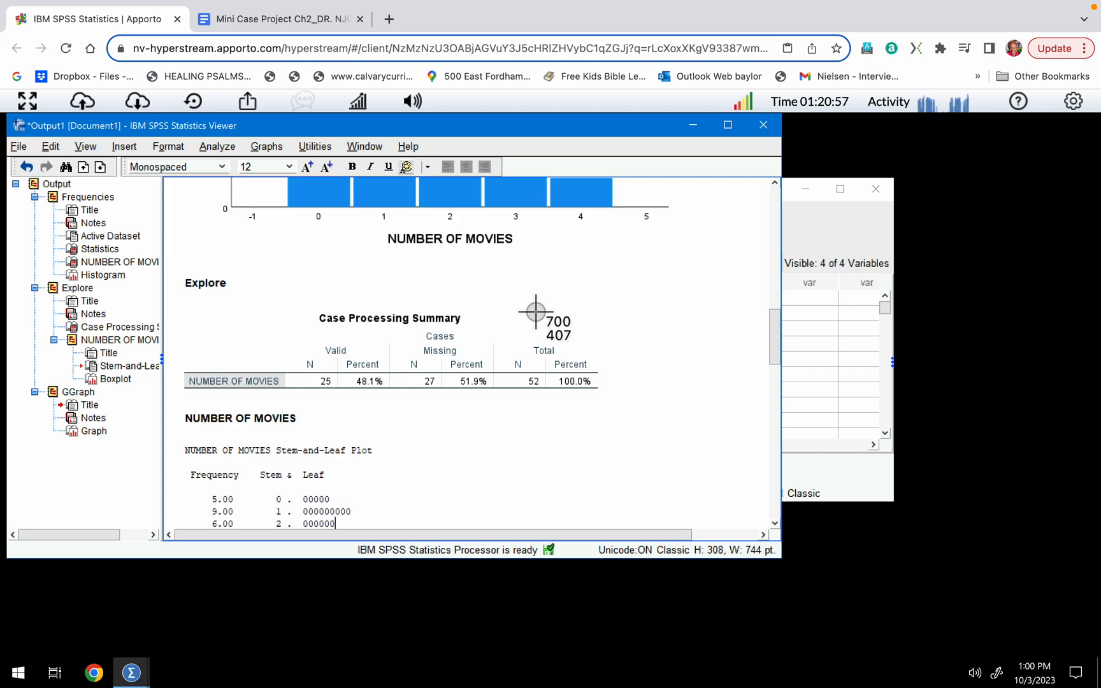
key(Escape)
click(729, 125)
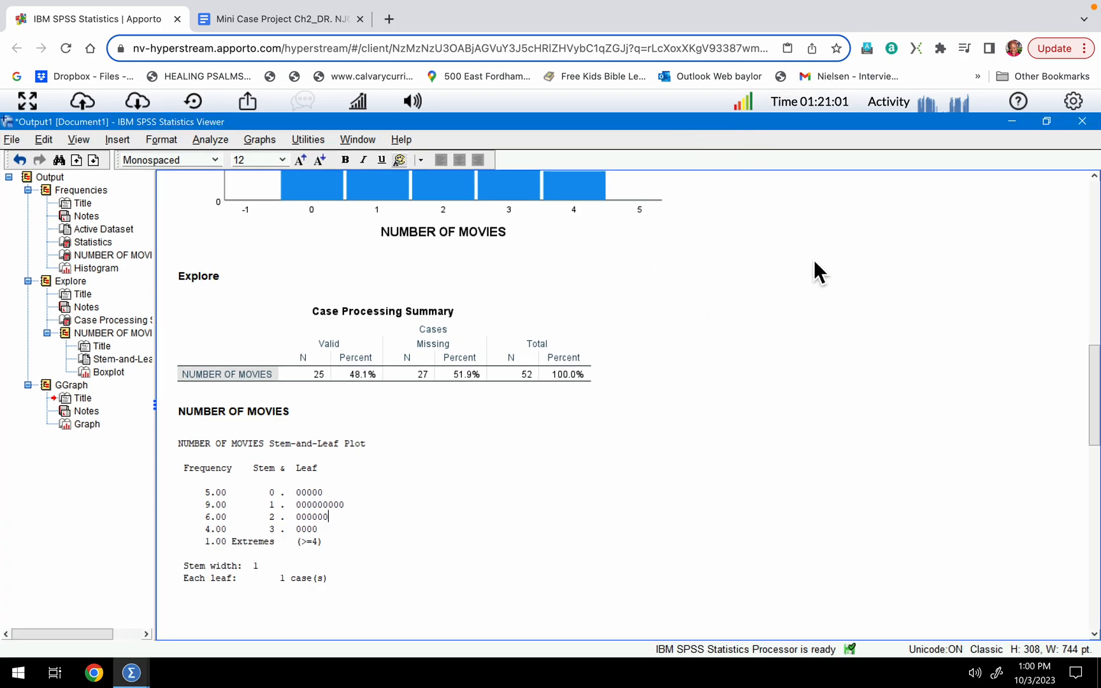
scroll(674, 350, up, 10)
key(super+shift+4)
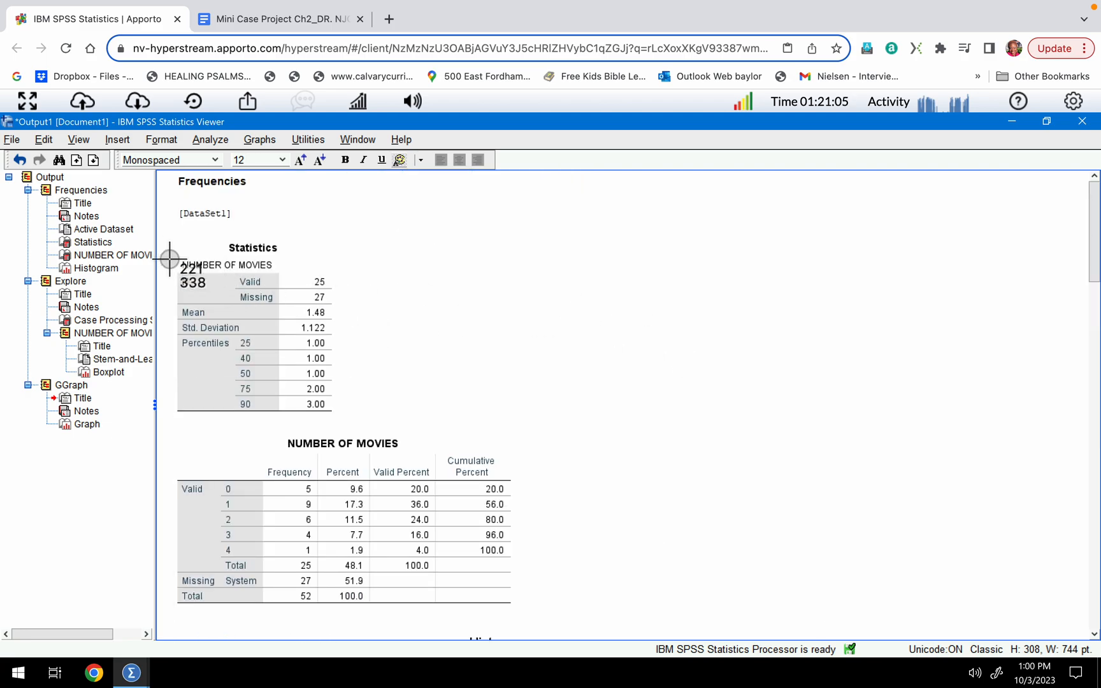
drag(177, 255, 344, 422)
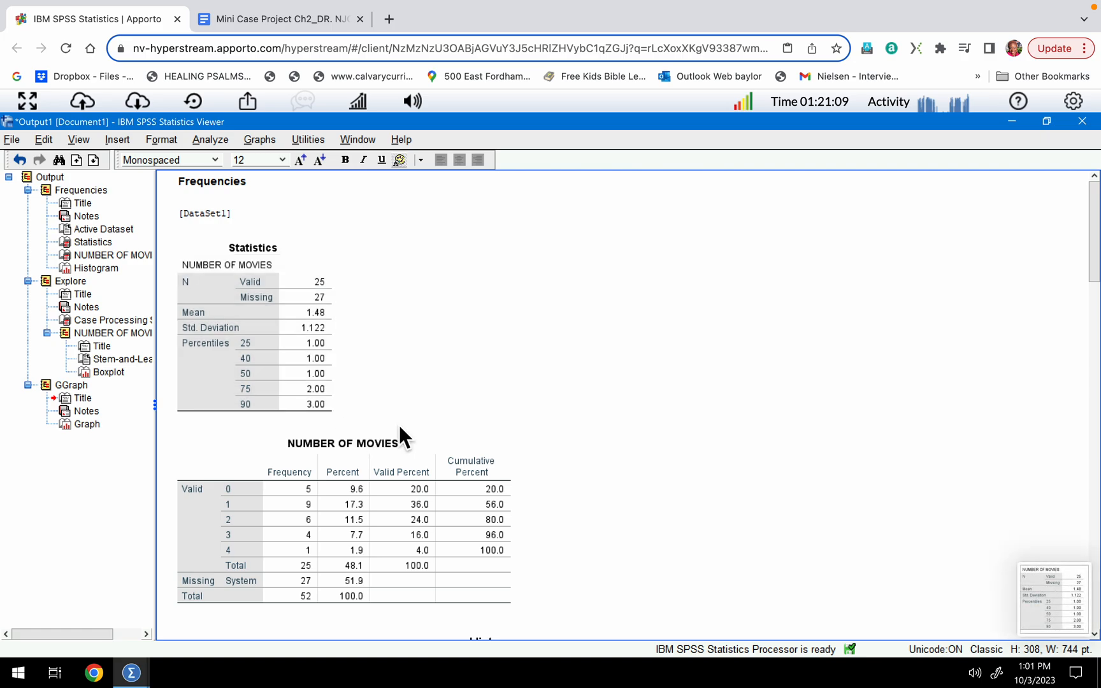
Leave text editing of the stem-and-leaf output and capture a screenshot of the NUMBER OF MOVIES frequency table.
click(399, 425)
click(594, 415)
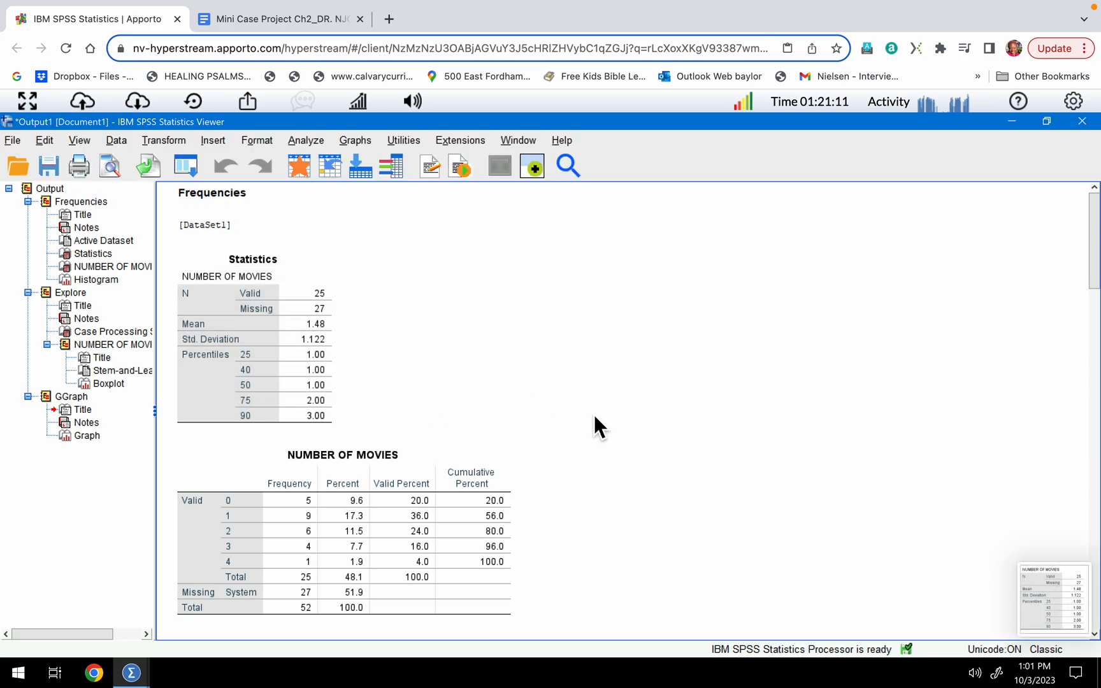
key(super+shift+4)
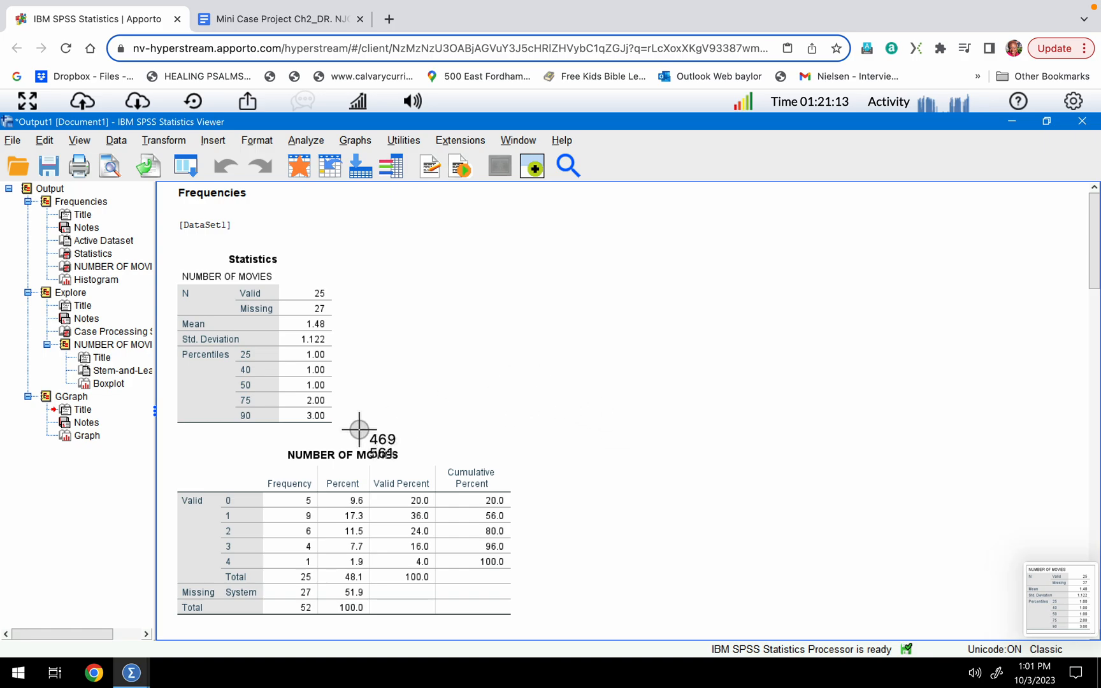
drag(169, 438, 530, 626)
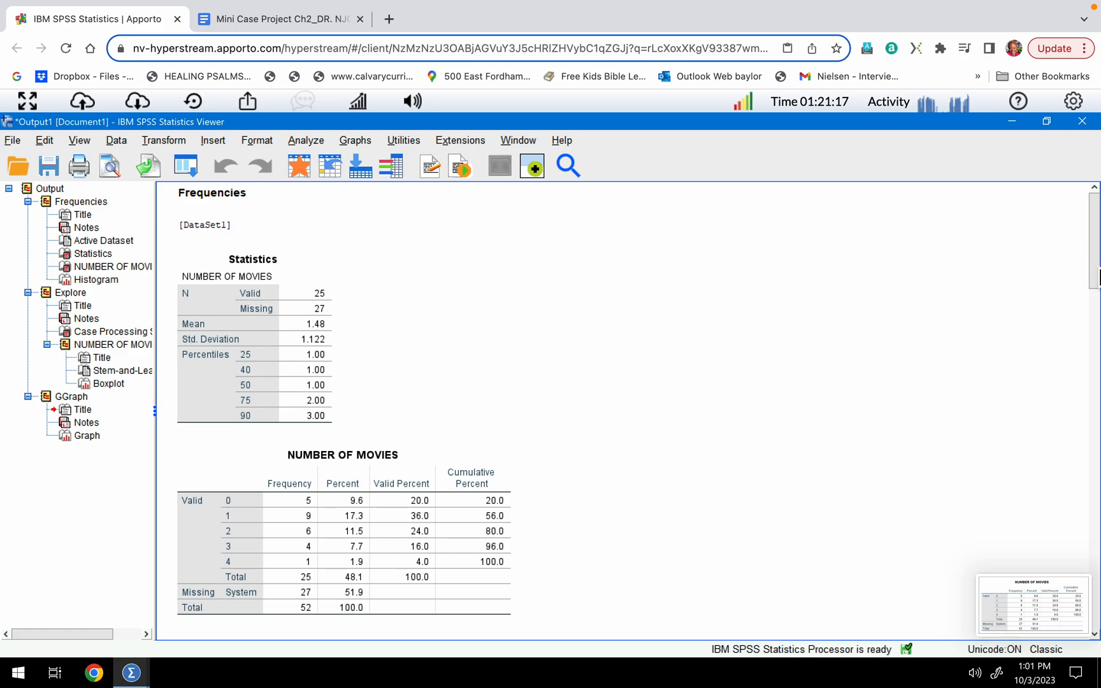
Capture a screenshot of the NUMBER OF MOVIES histogram.
scroll(1097, 278, down, 5)
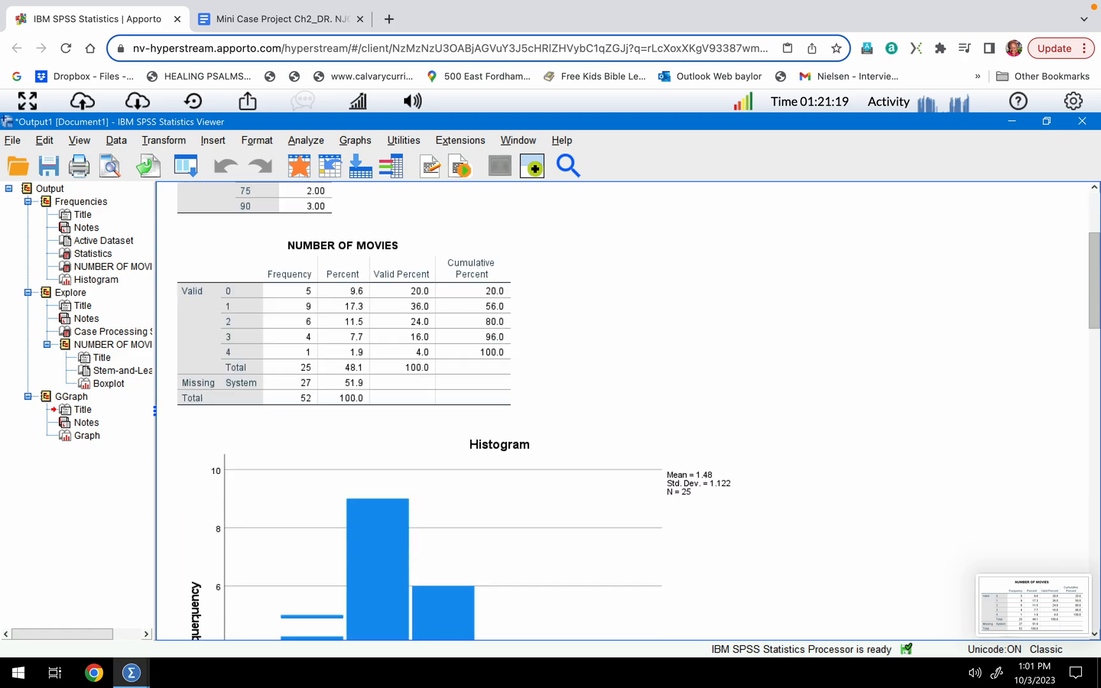
scroll(625, 411, down, 1)
drag(1097, 314, 1097, 347)
scroll(1097, 358, down, 1)
key(super+shift+4)
drag(174, 227, 740, 614)
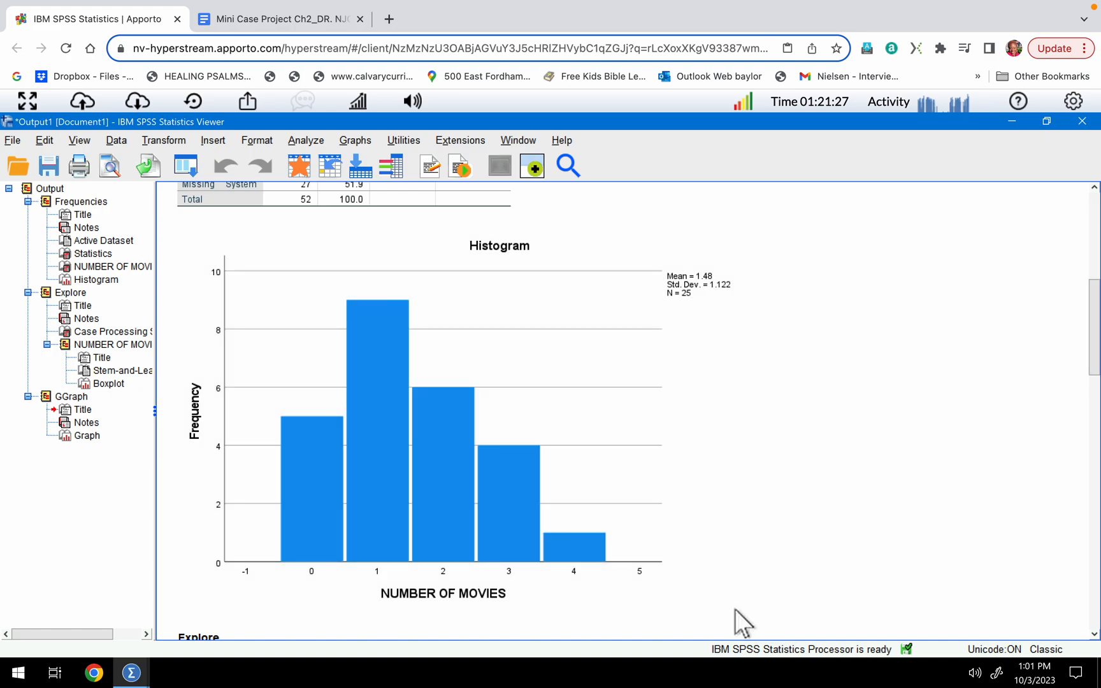
Capture a screenshot of the NUMBER OF MOVIES stem-and-leaf plot with its stem width and leaf notes.
drag(1095, 354, 1096, 434)
key(shift+super+4)
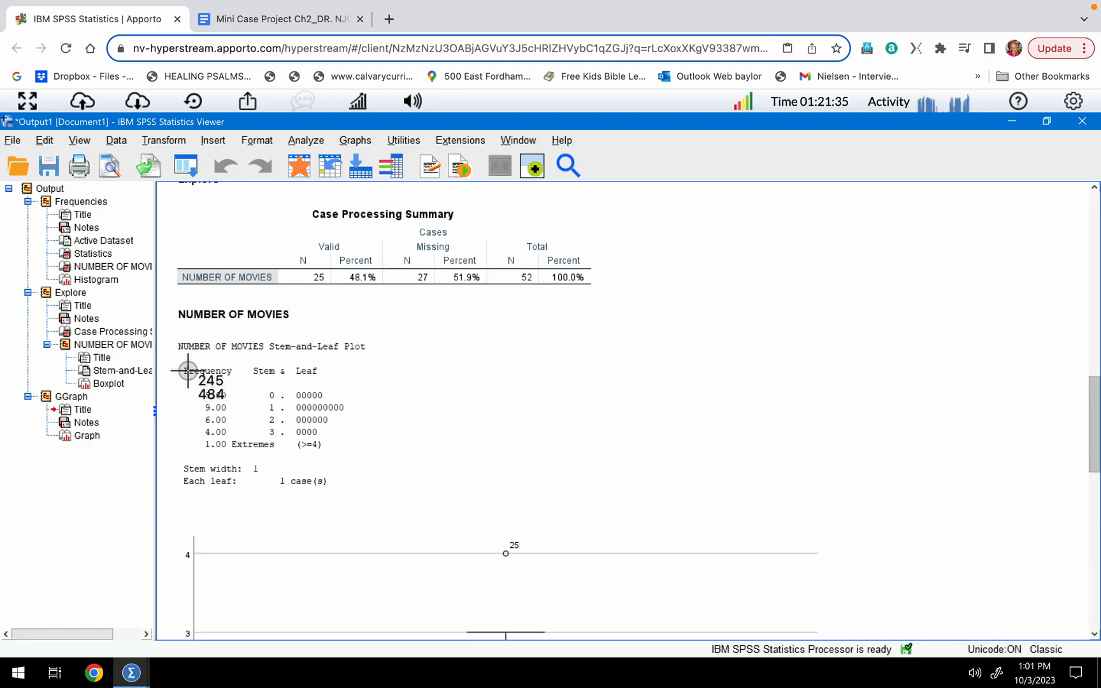
drag(160, 320, 374, 495)
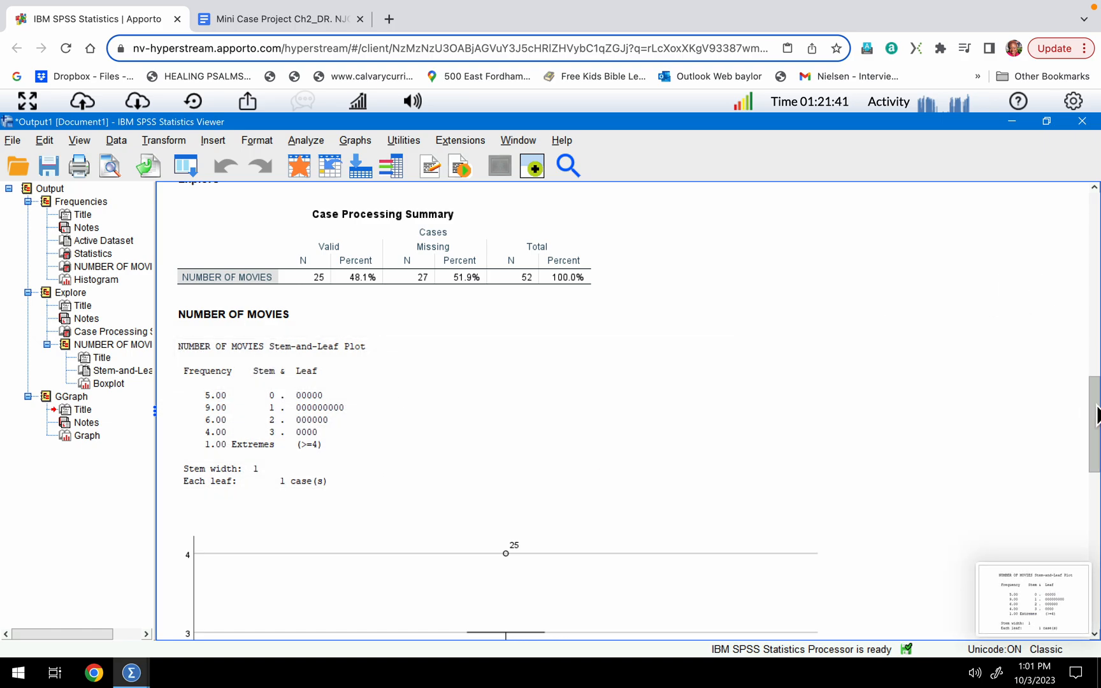
Capture a screenshot of the NUMBER OF MOVIES boxplot.
drag(1096, 393, 1097, 482)
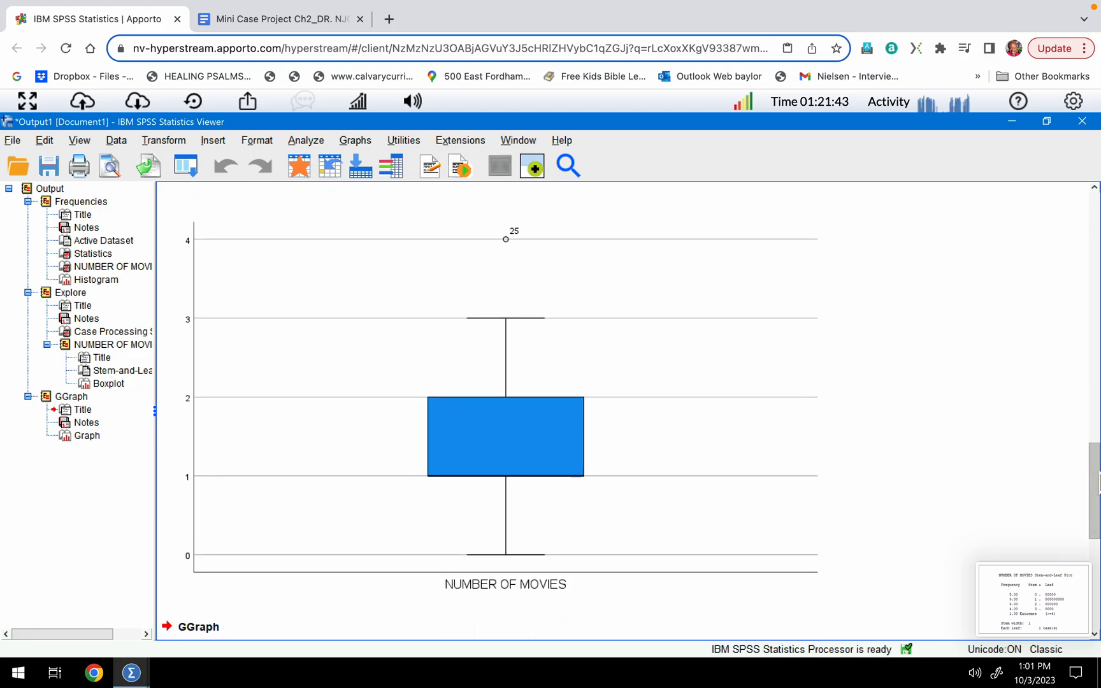
key(super+shift+4)
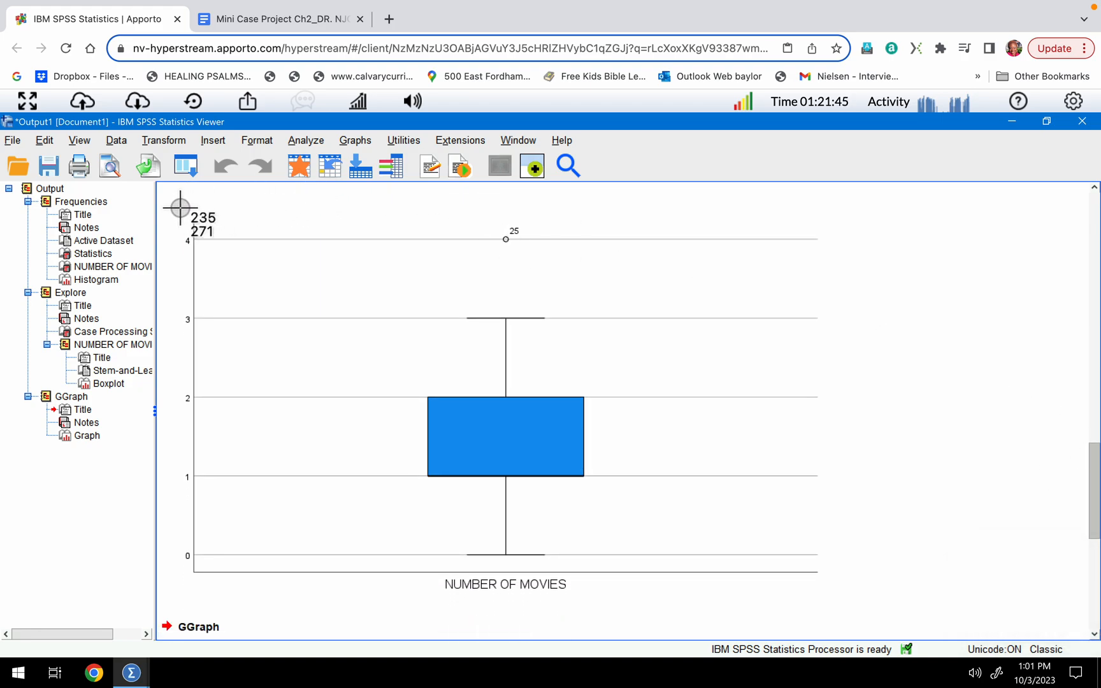
drag(172, 203, 810, 602)
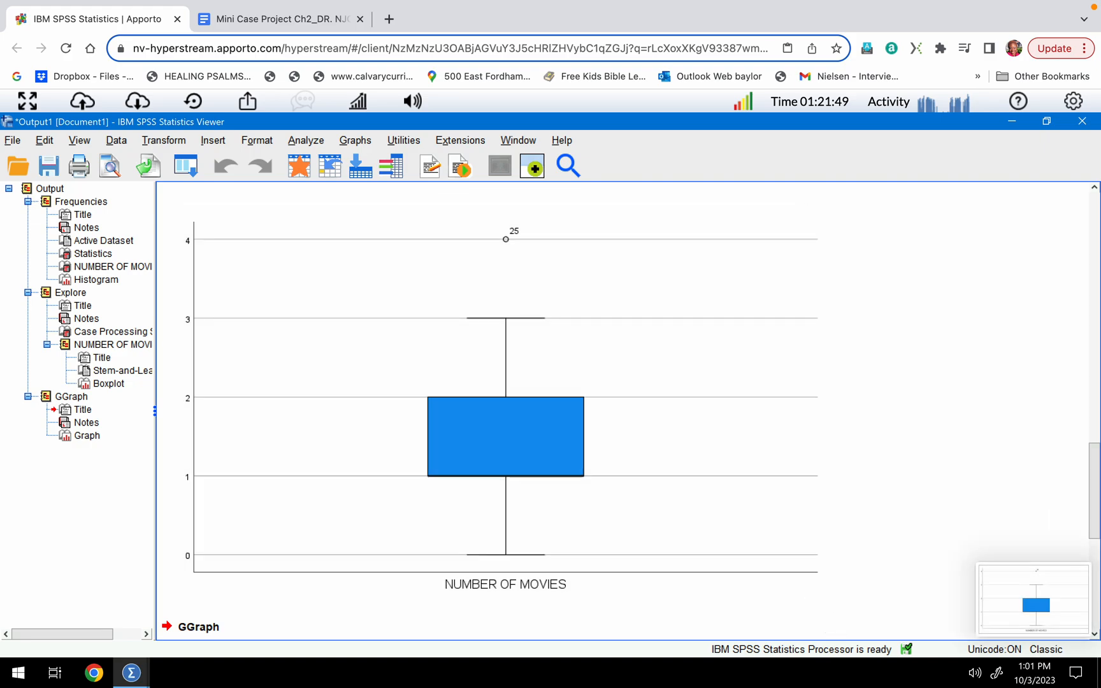
Capture a screenshot of the Simple Line of NUMBER OF MOVIES graph.
drag(1094, 487, 1095, 579)
key(super+shift+4)
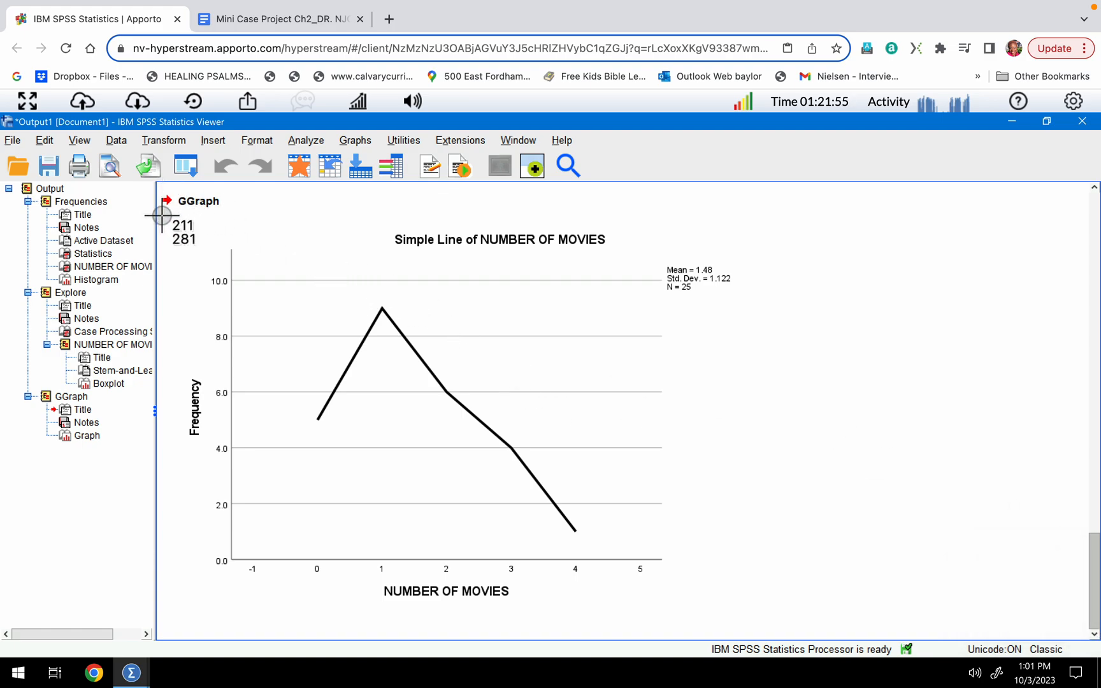
drag(171, 209, 756, 609)
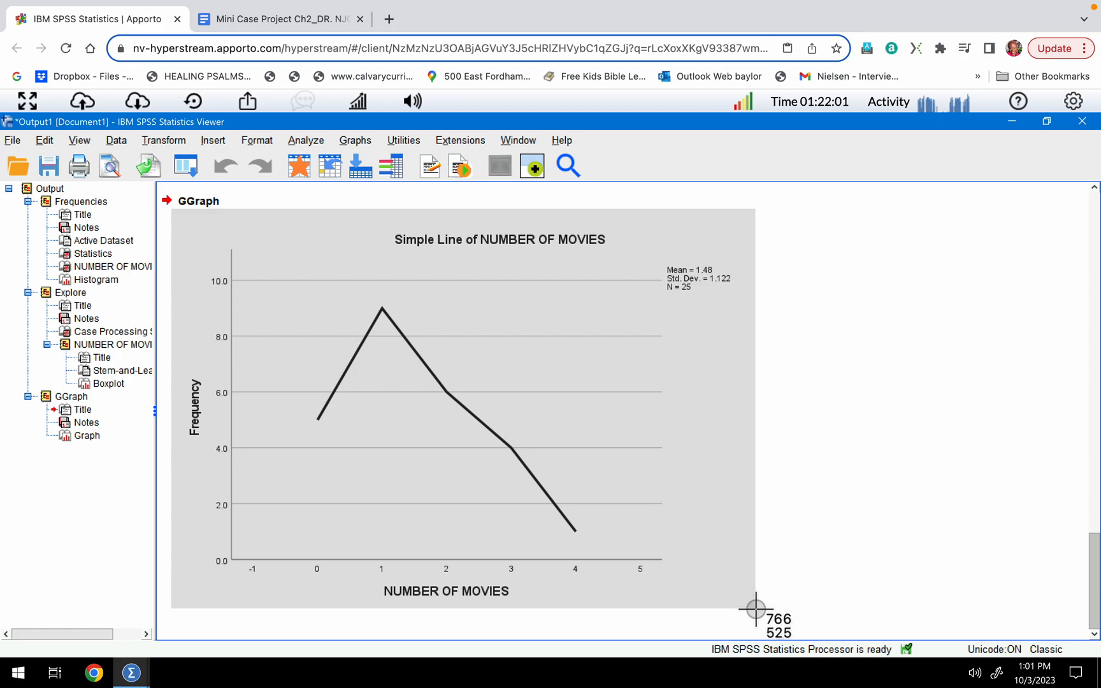
drag(756, 609, 755, 609)
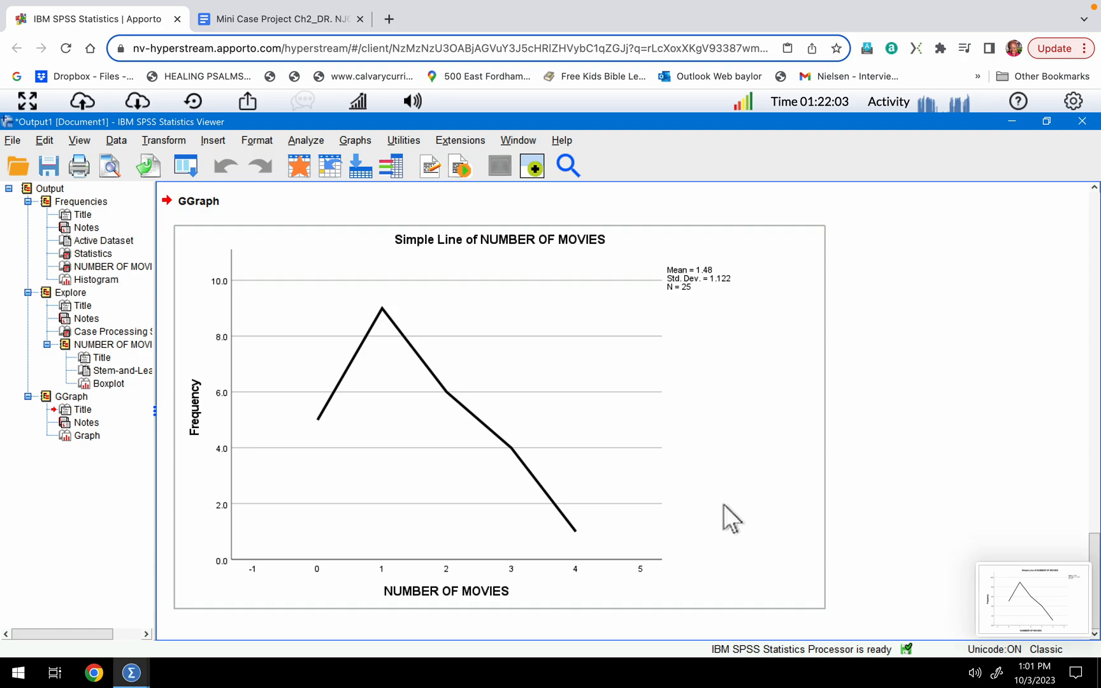
Switch to the Mini Case Project Ch2 document in Google Docs and place the cursor on the blank line above the Exercise 1 frequency table.
mouse_move(259, 32)
click(270, 56)
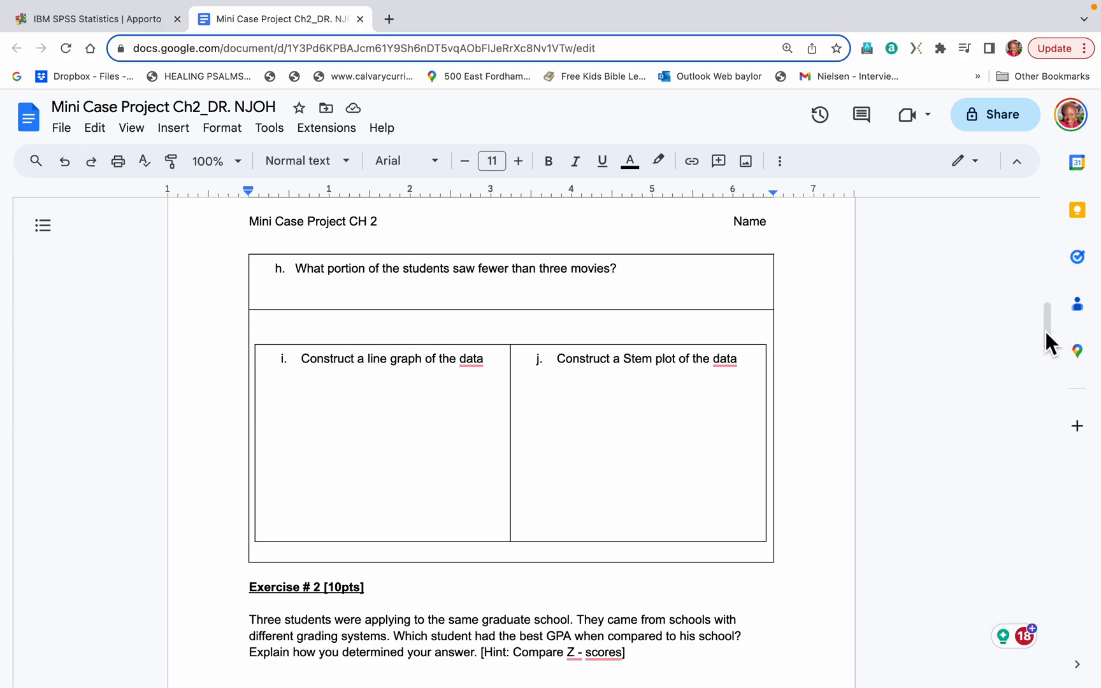
drag(1049, 332, 1025, 241)
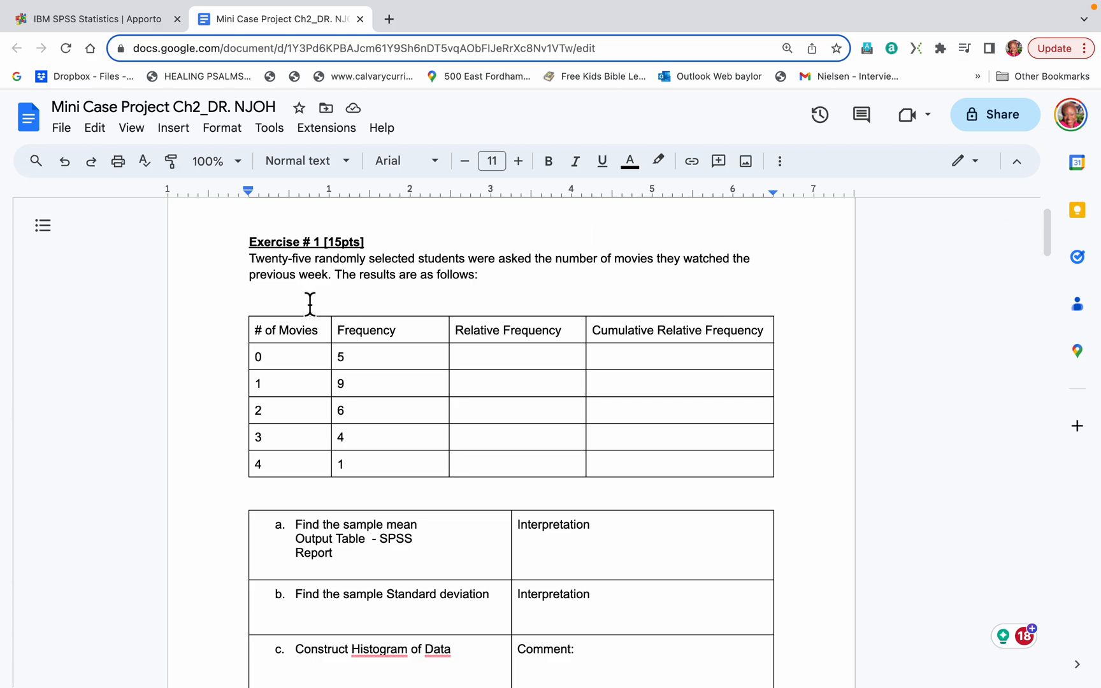
click(309, 304)
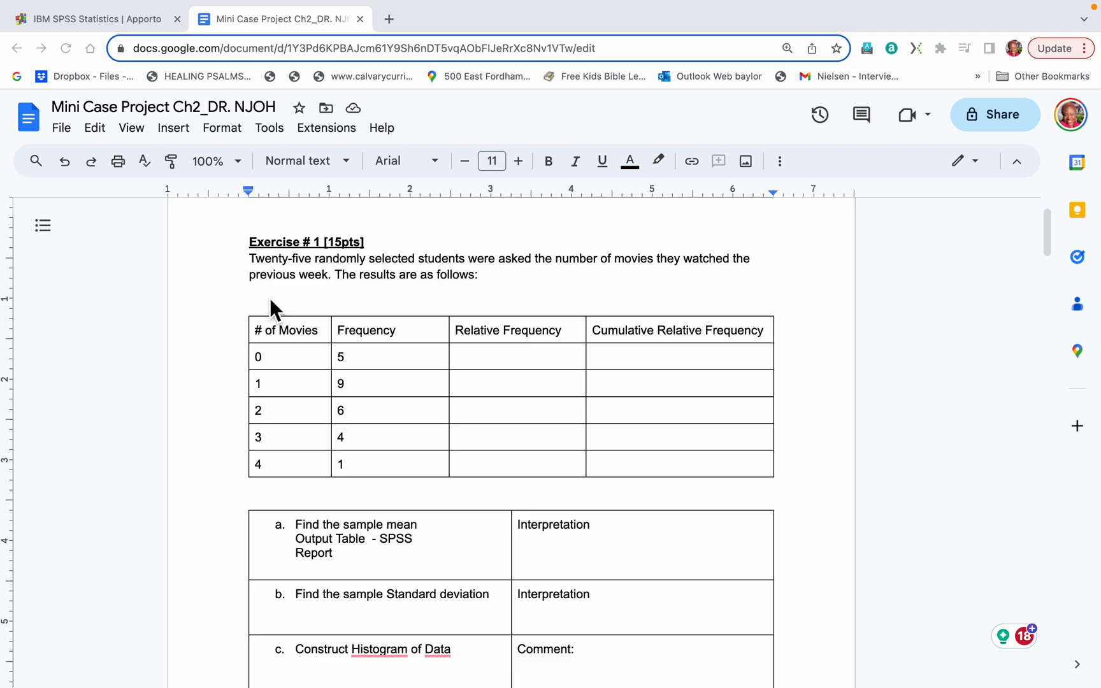
Try to insert an image uploaded from the computer above the Exercise 1 frequency table.
click(177, 131)
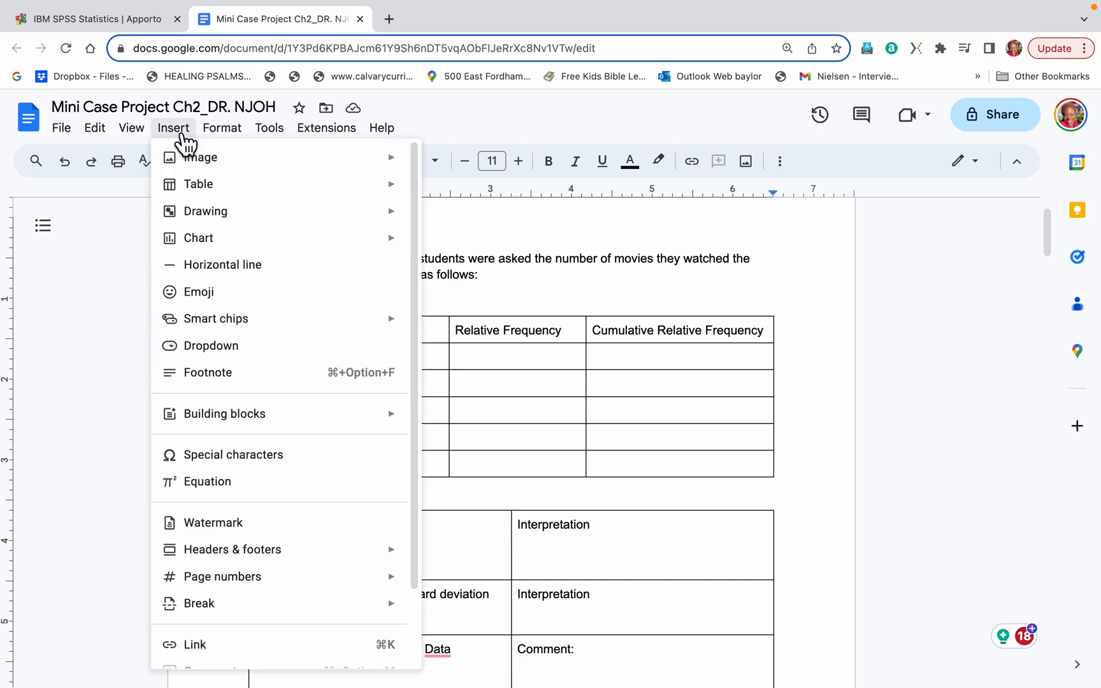
mouse_move(255, 165)
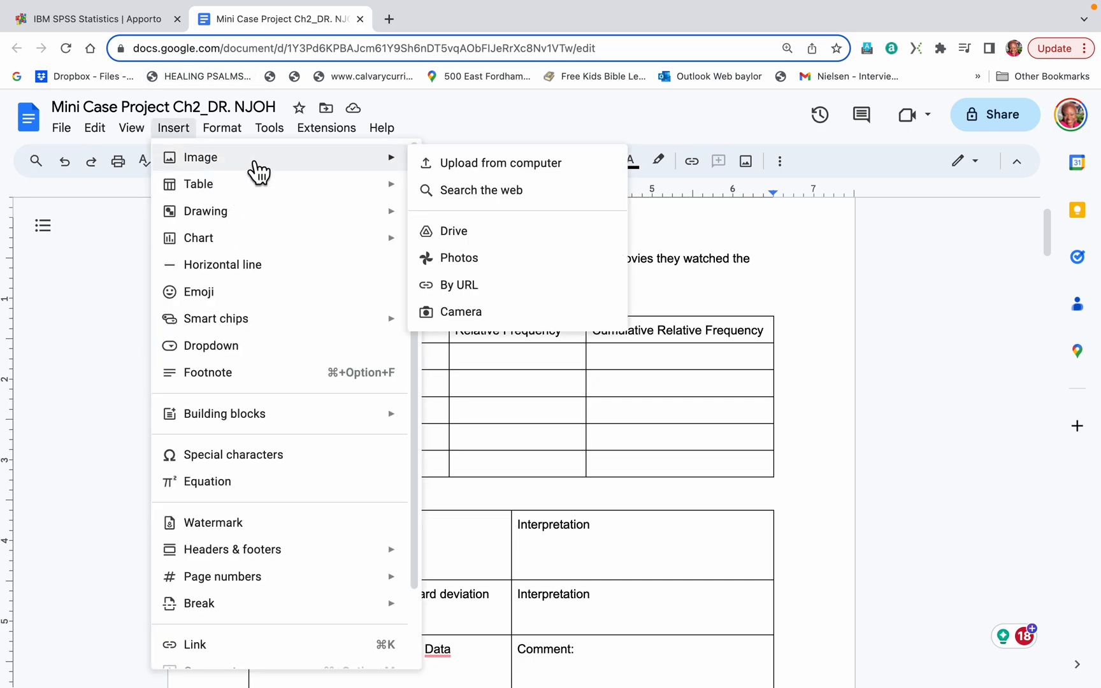
click(470, 181)
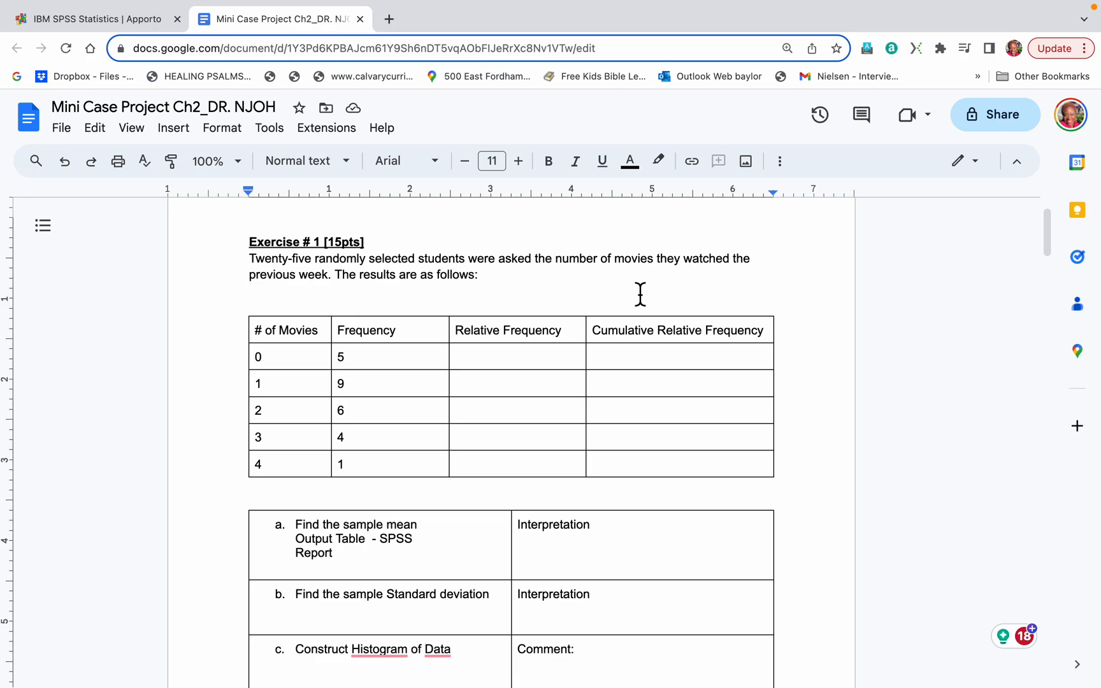
click(192, 135)
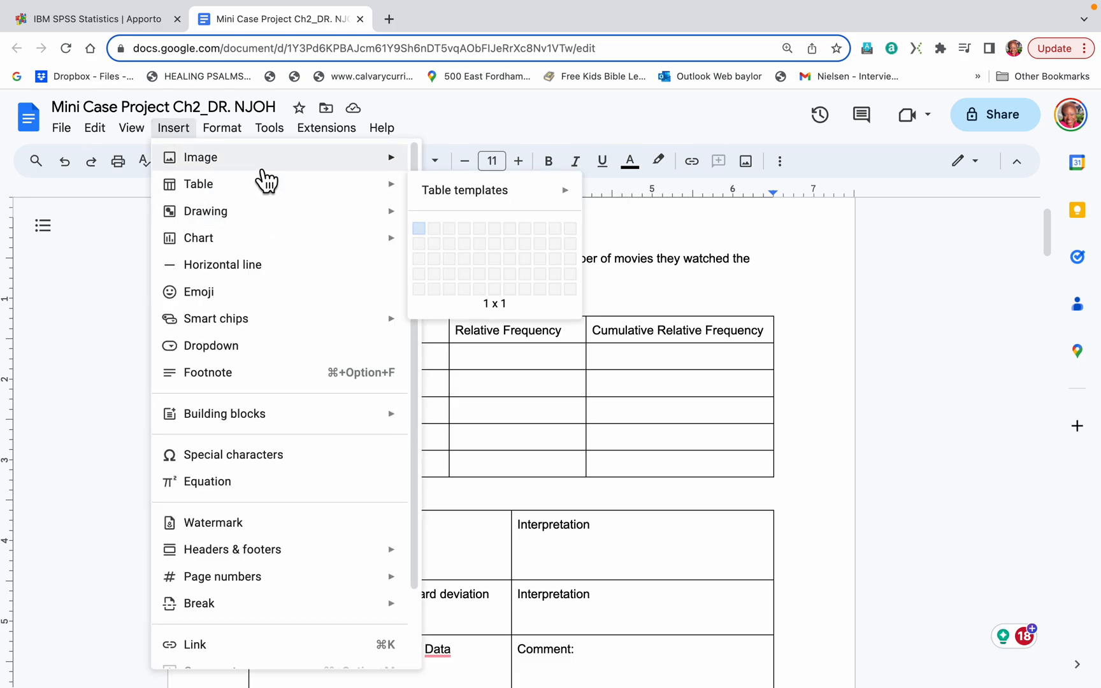
mouse_move(267, 158)
click(446, 170)
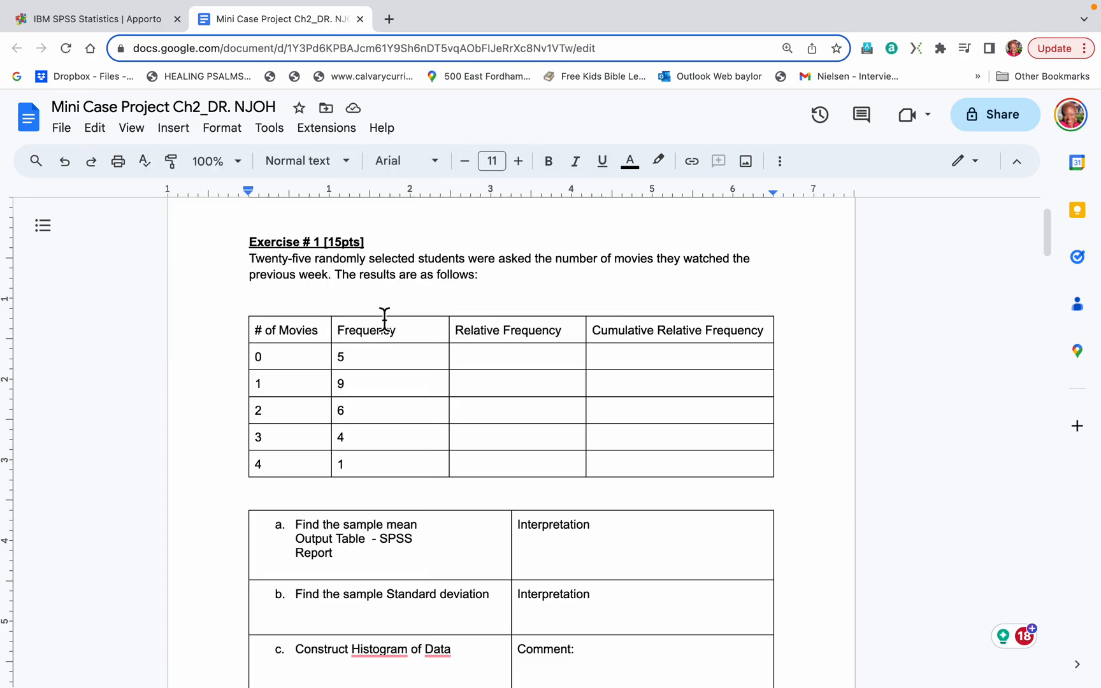
scroll(388, 302, down, 4)
scroll(392, 302, up, 2)
scroll(394, 303, up, 1)
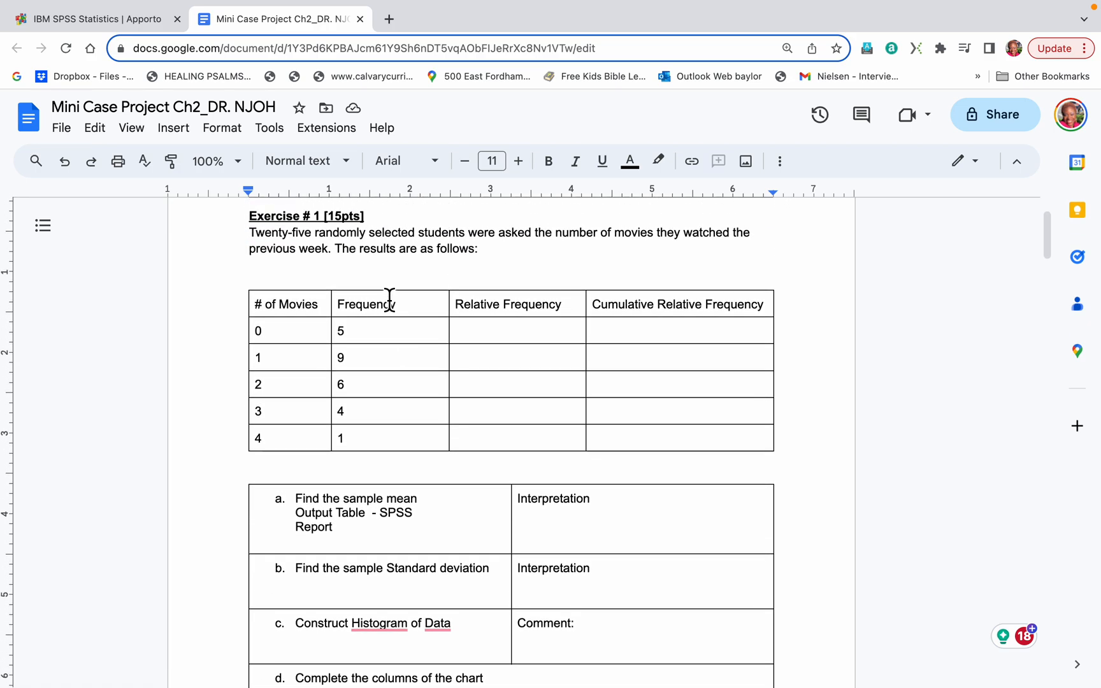
click(328, 111)
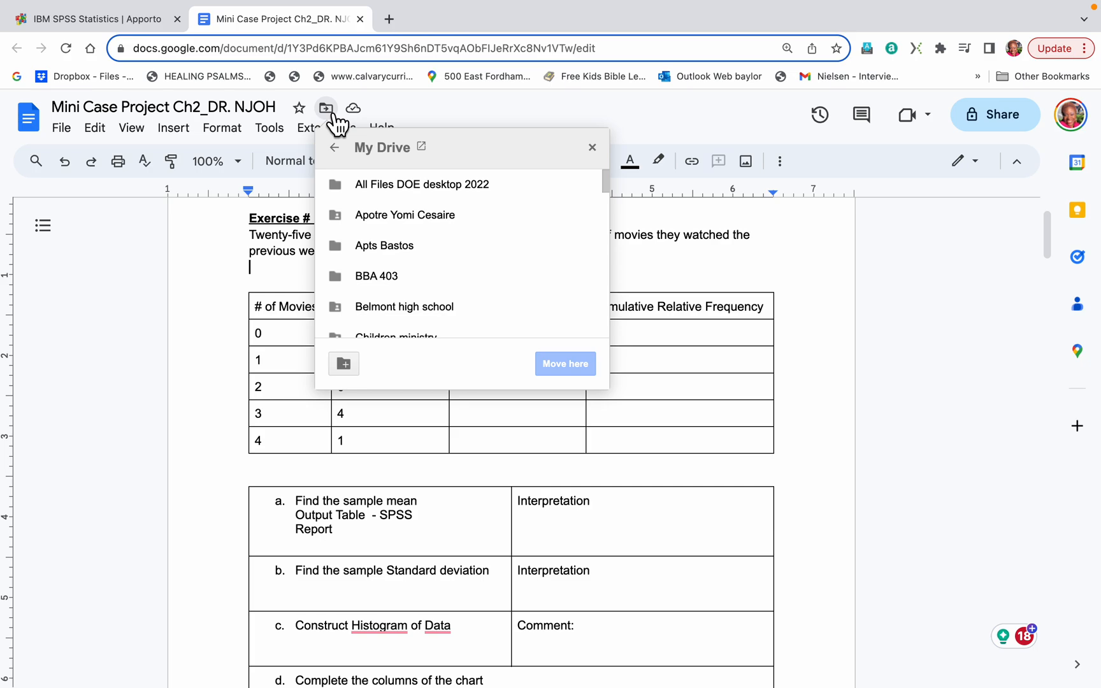
scroll(414, 242, down, 10)
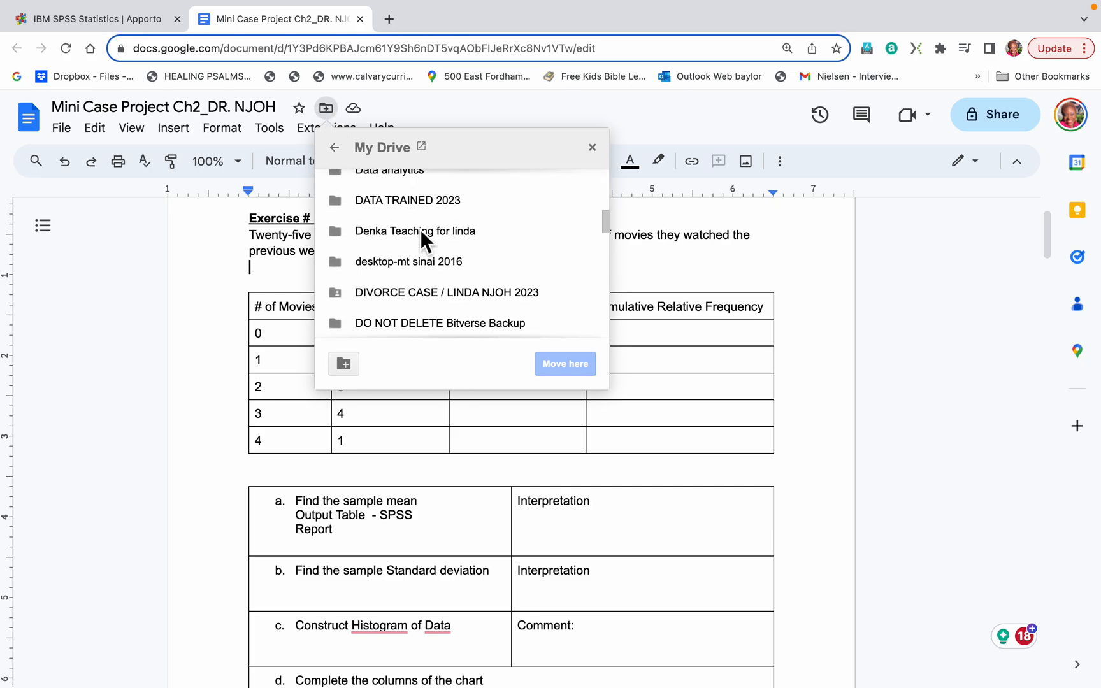
click(220, 240)
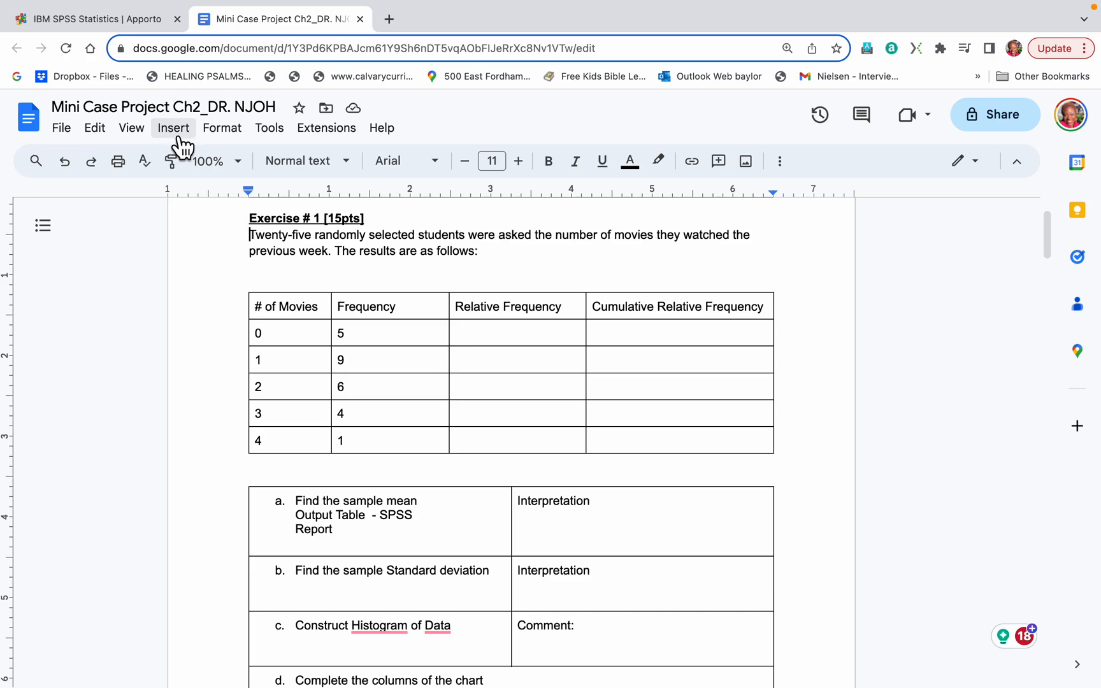
mouse_move(622, 3)
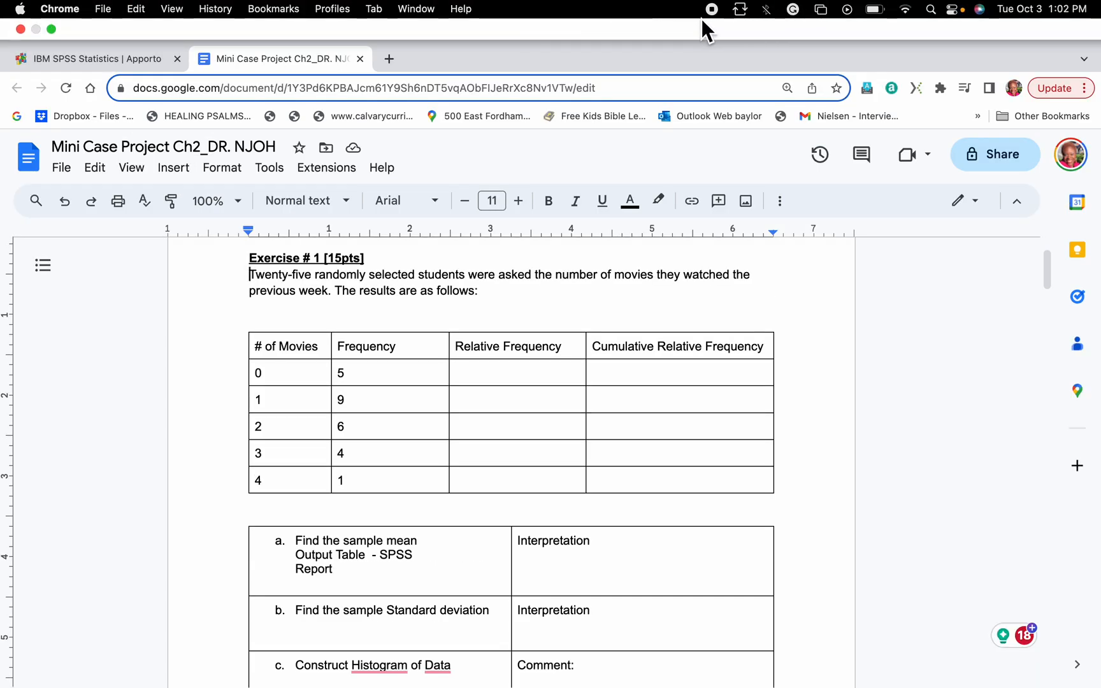